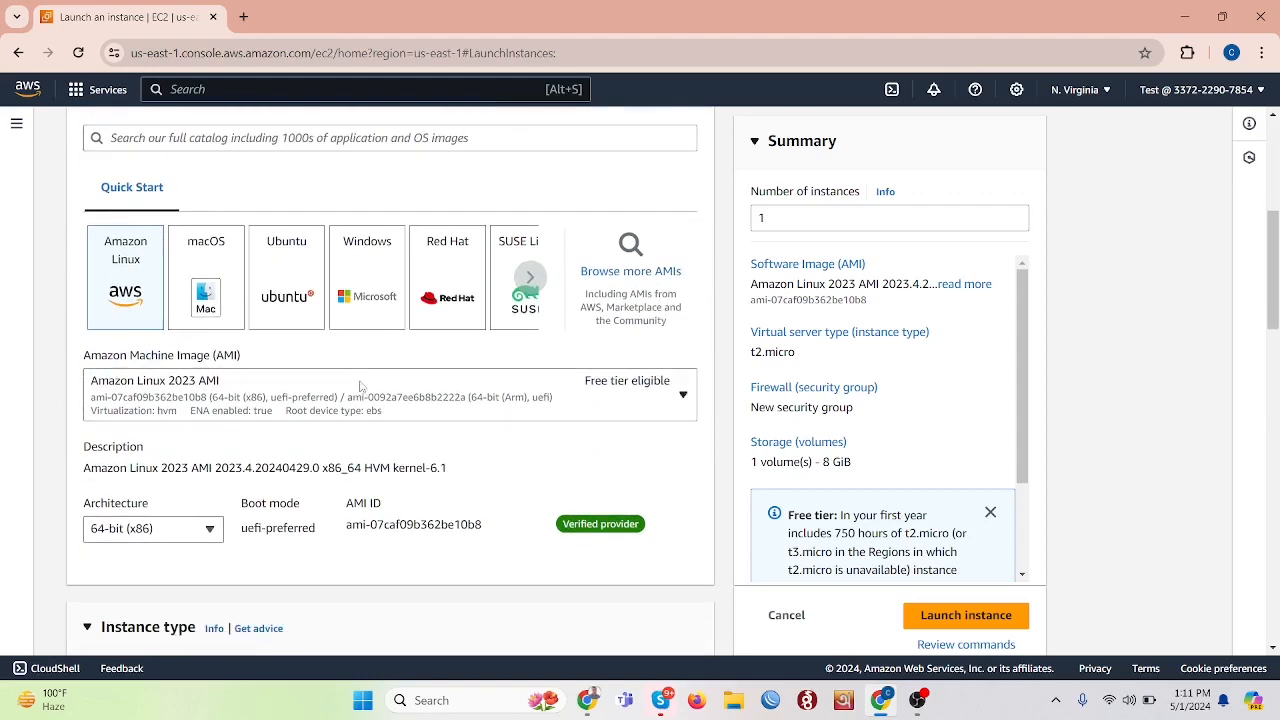
# Open the full AMI catalog from the instance launch form and look through the Quickstart AMIs
pyautogui.scroll(1, 360, 388)
pyautogui.scroll(2, 265, 226)
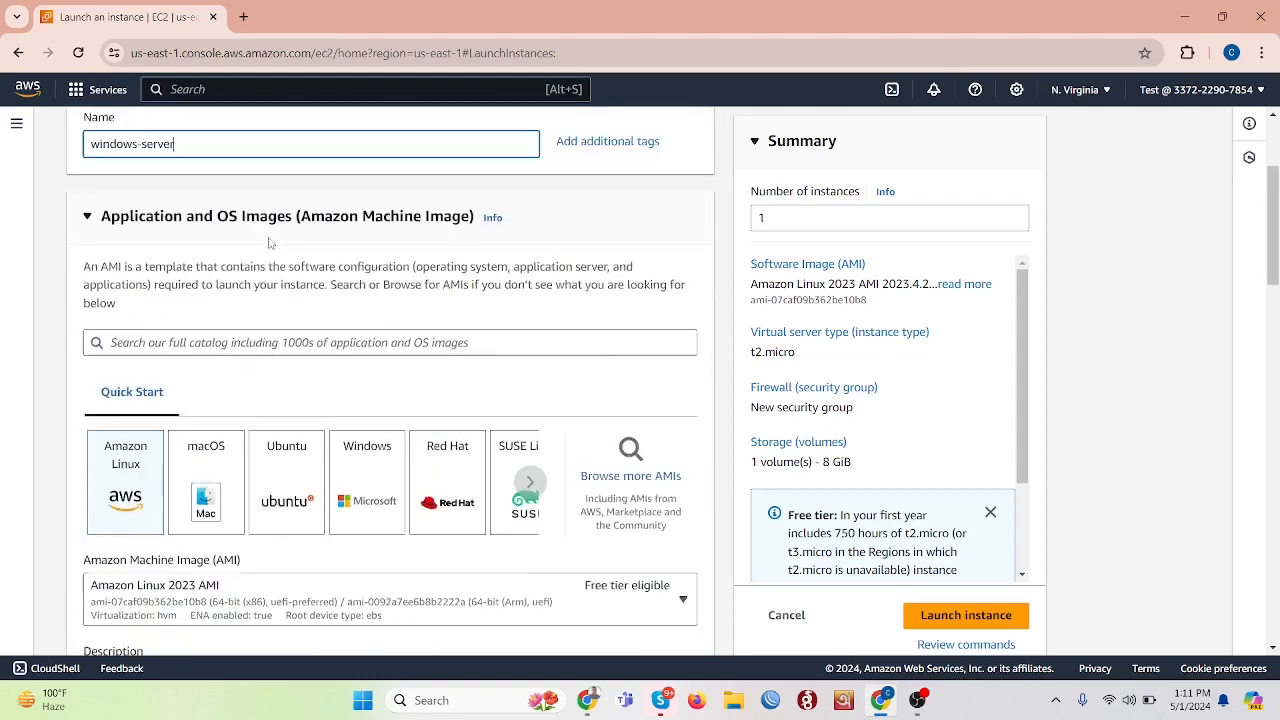
pyautogui.click(630, 521)
pyautogui.scroll(-1, 630, 515)
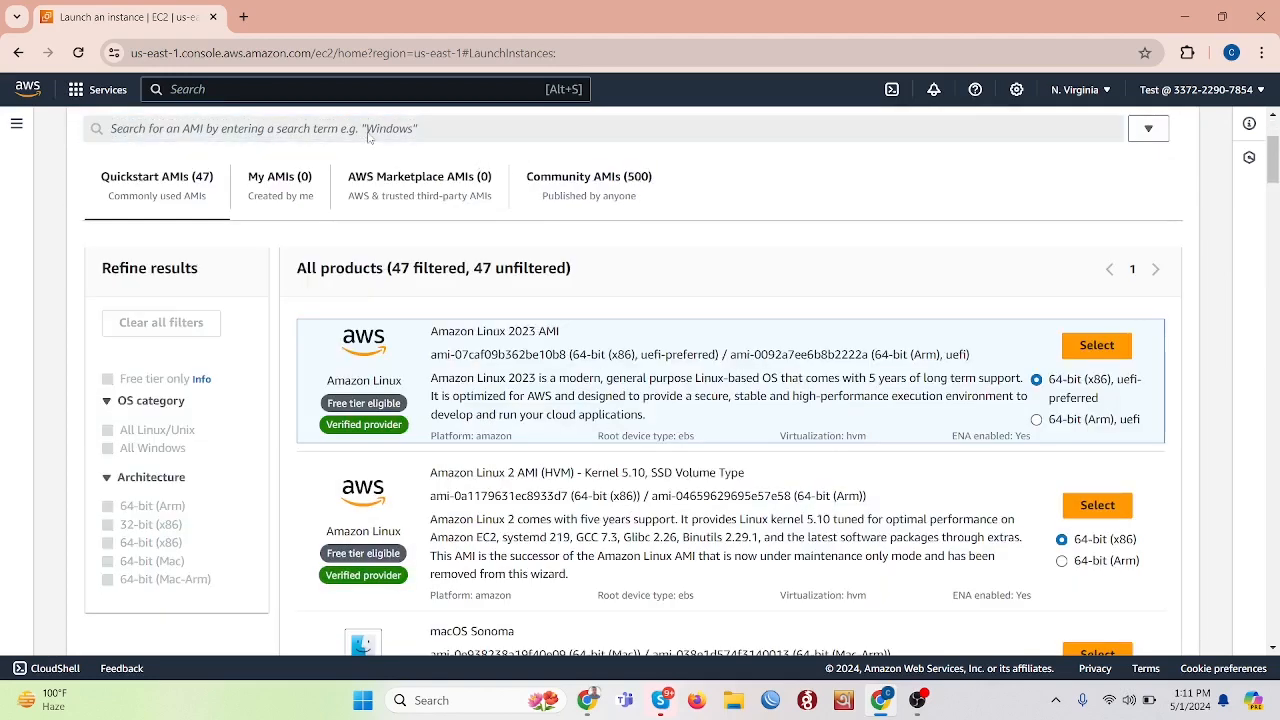
pyautogui.scroll(-5, 608, 496)
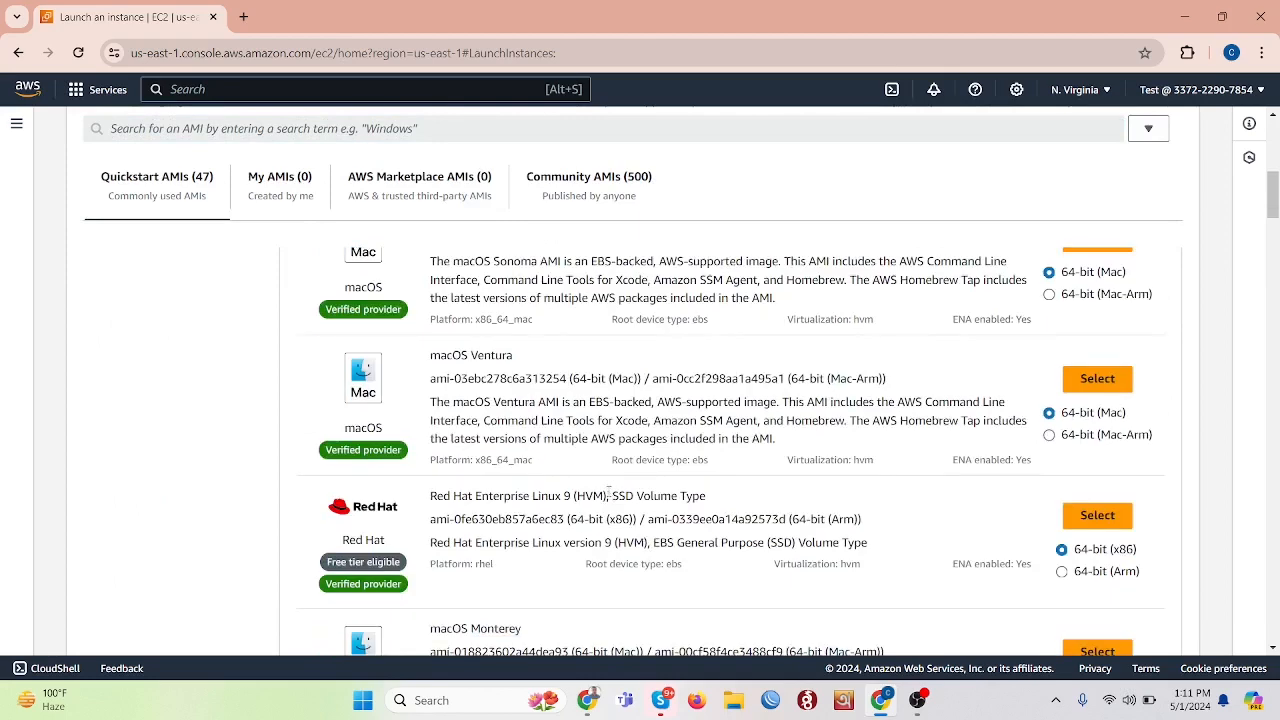
pyautogui.scroll(-4, 606, 494)
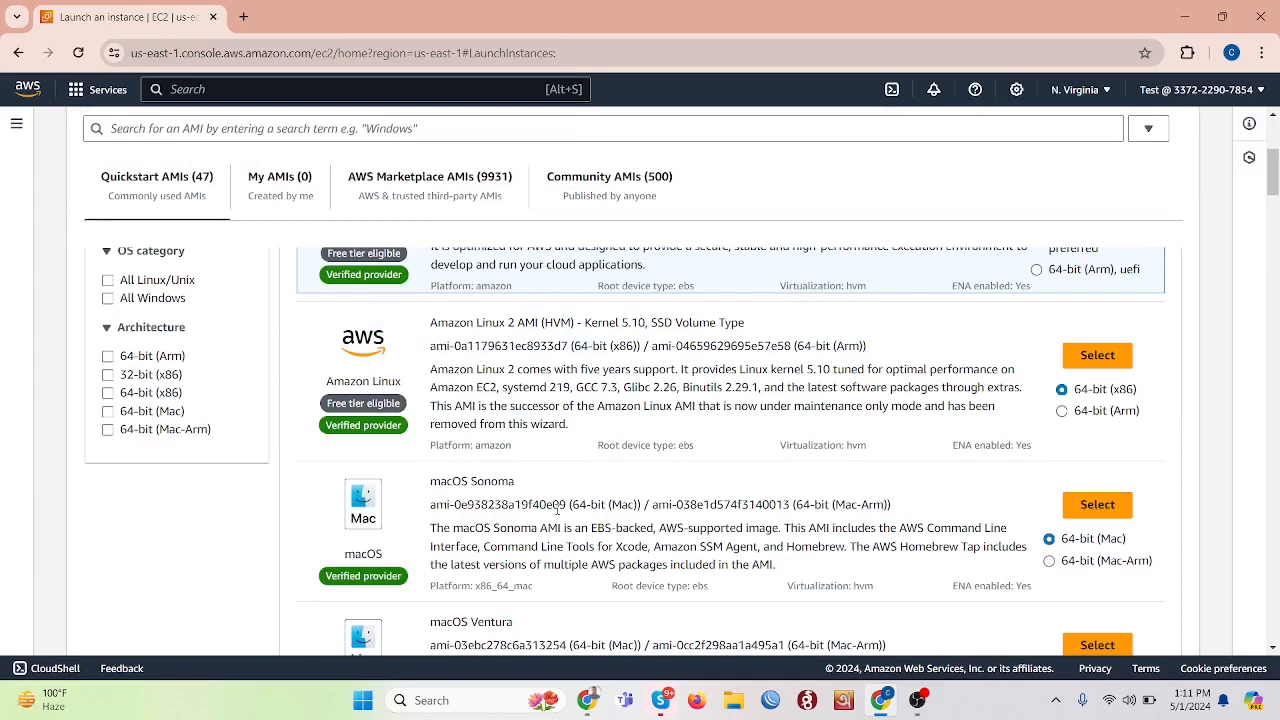
pyautogui.scroll(-3, 558, 508)
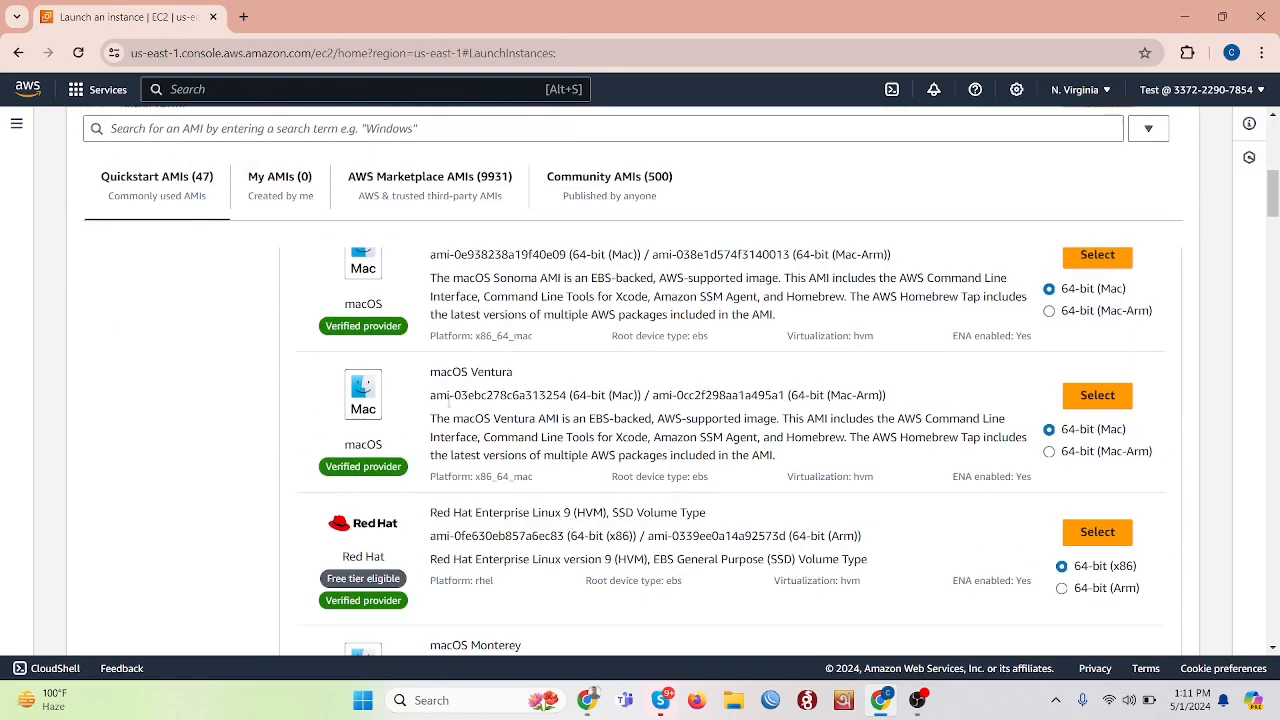
pyautogui.scroll(-2, 607, 440)
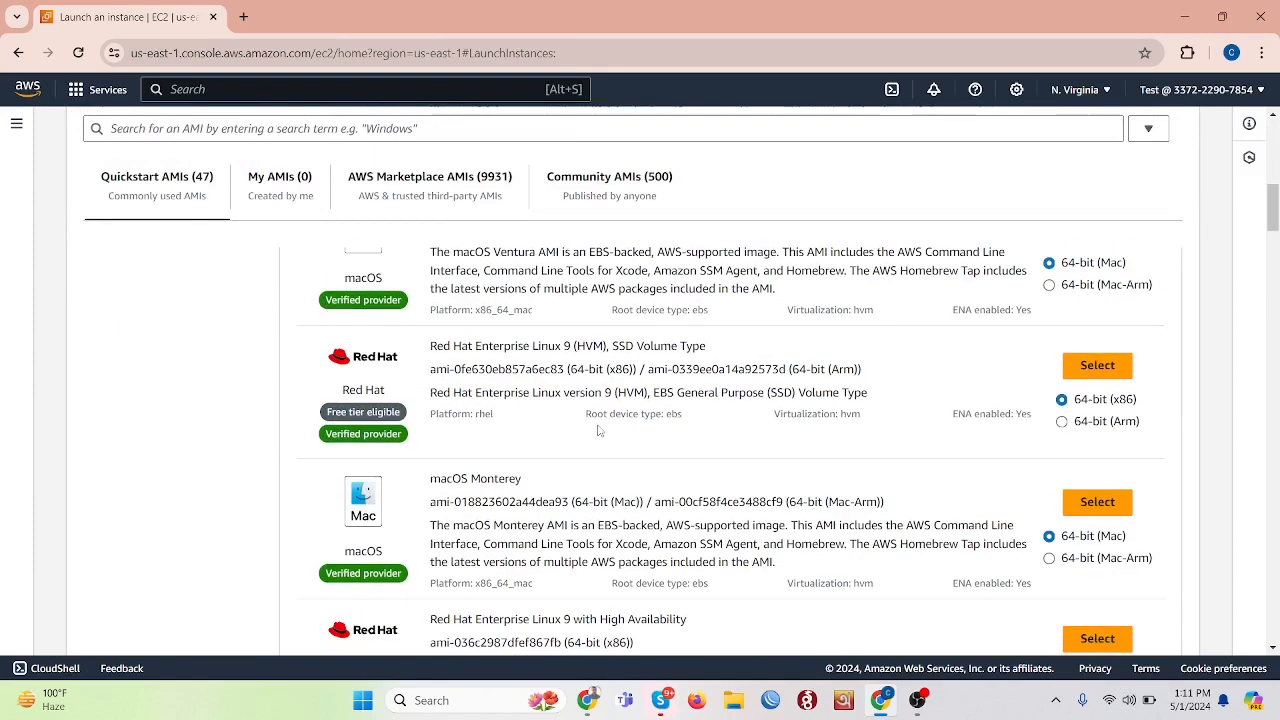
pyautogui.scroll(10, 600, 436)
# Search the AMI catalog for "windows"
pyautogui.click(444, 308)
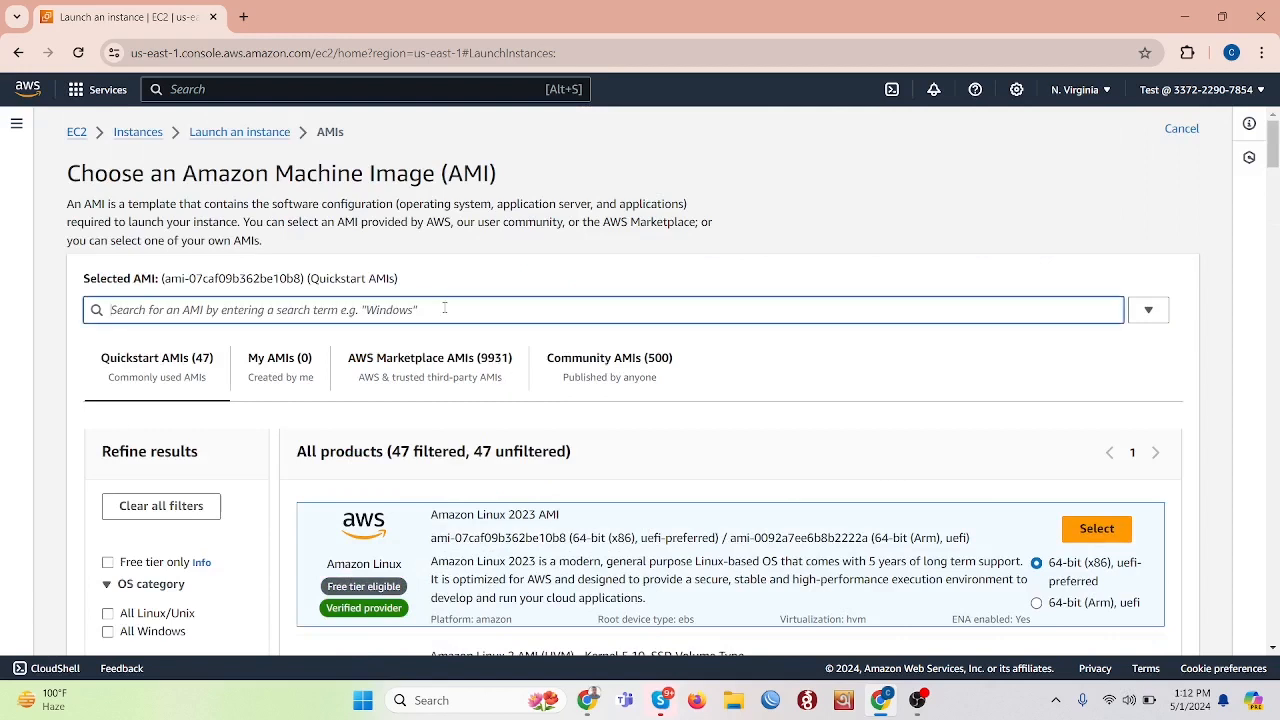
pyautogui.write('windows')
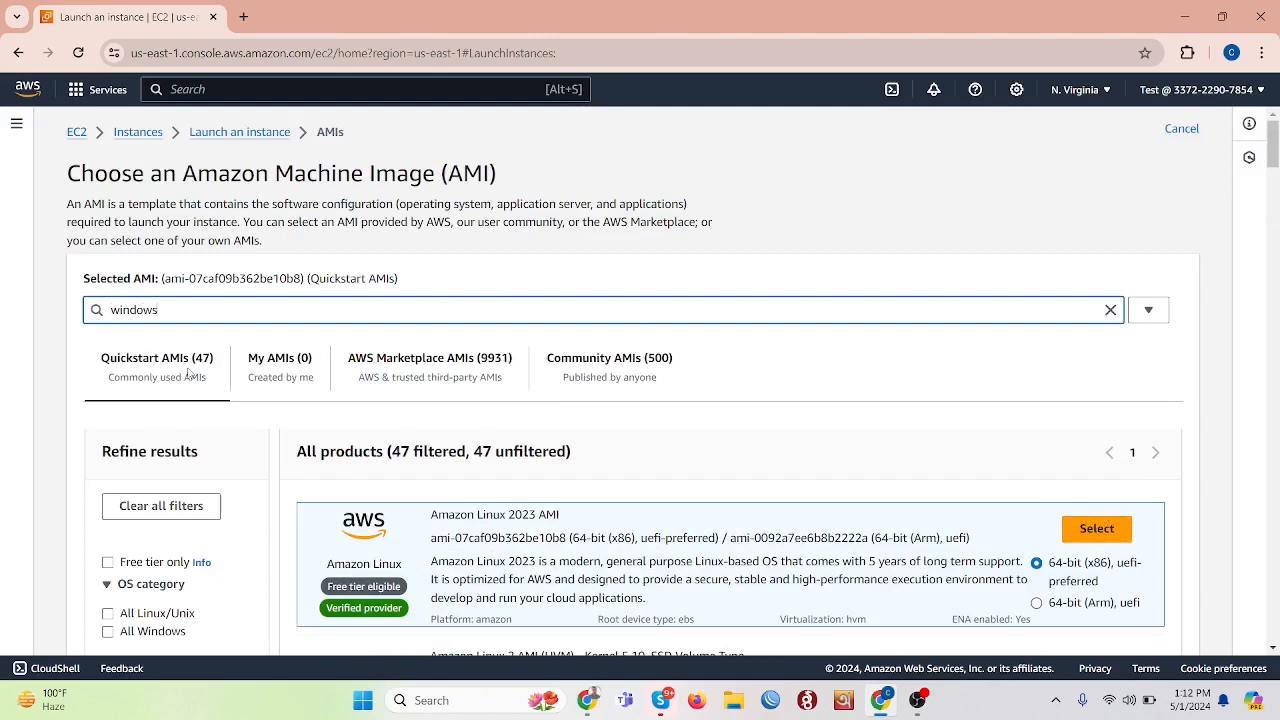
pyautogui.scroll(-2, 191, 374)
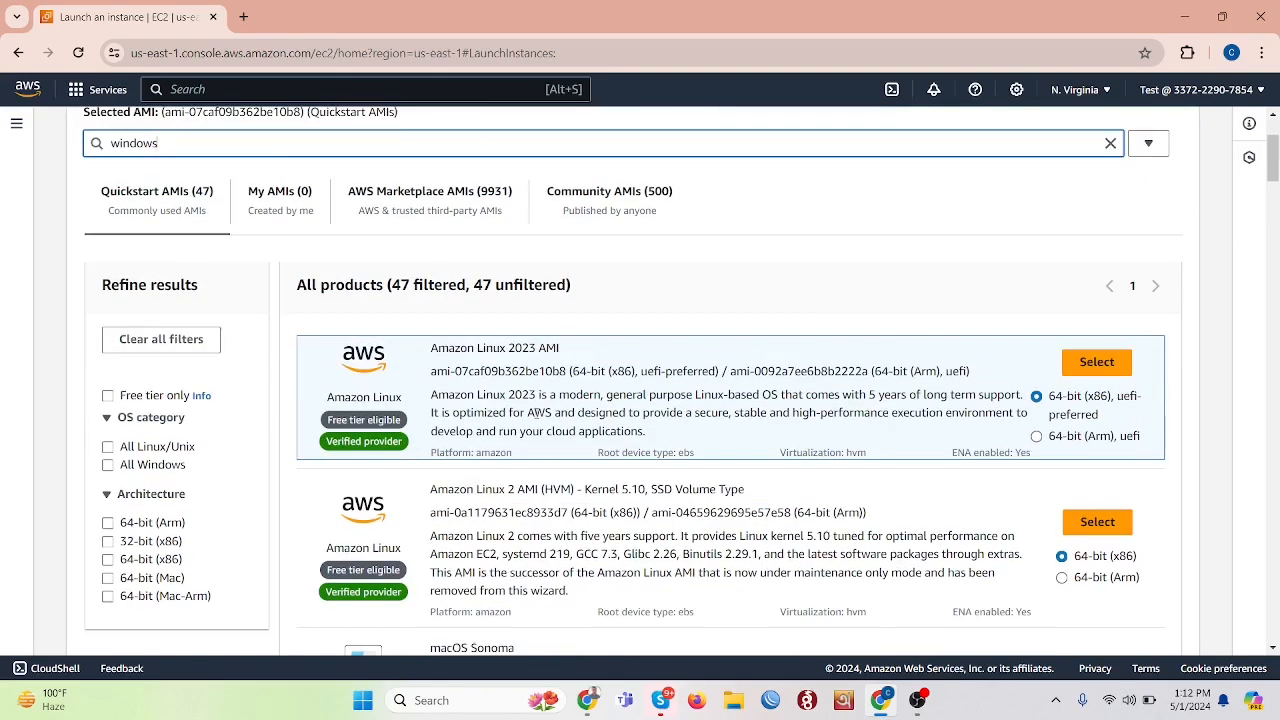
pyautogui.scroll(-1, 538, 412)
pyautogui.scroll(3, 537, 414)
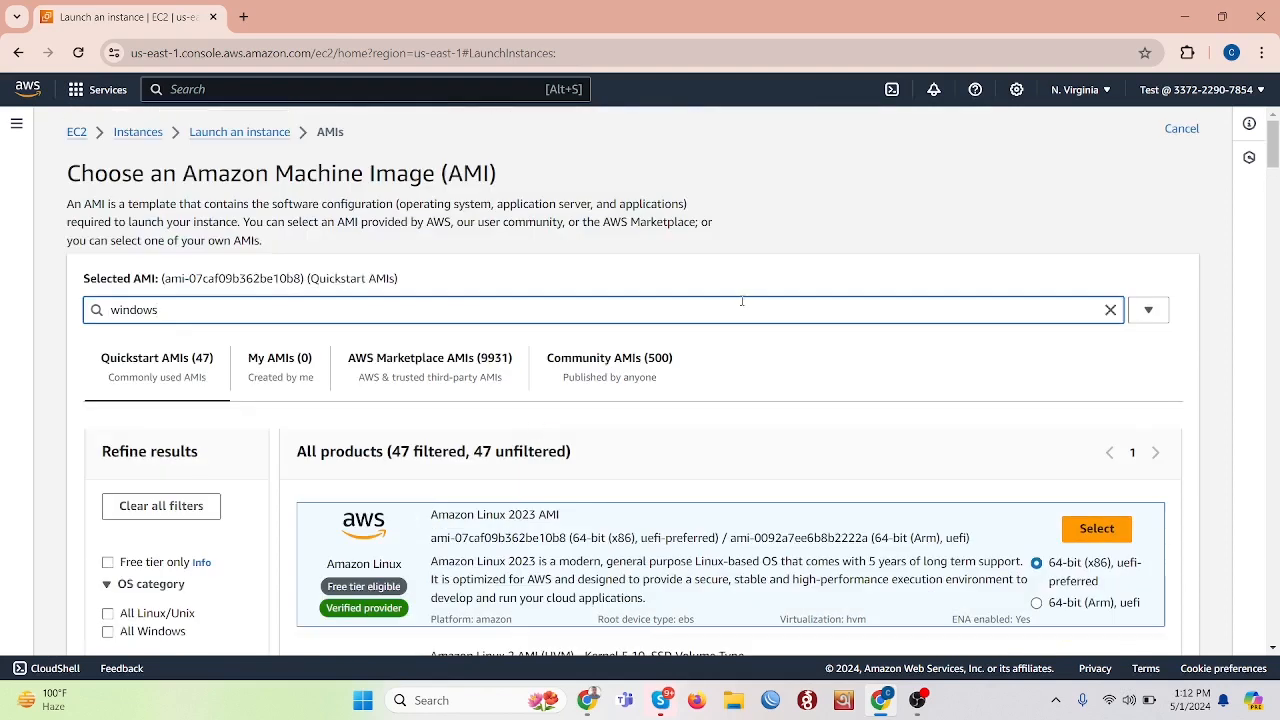
pyautogui.press('Return')
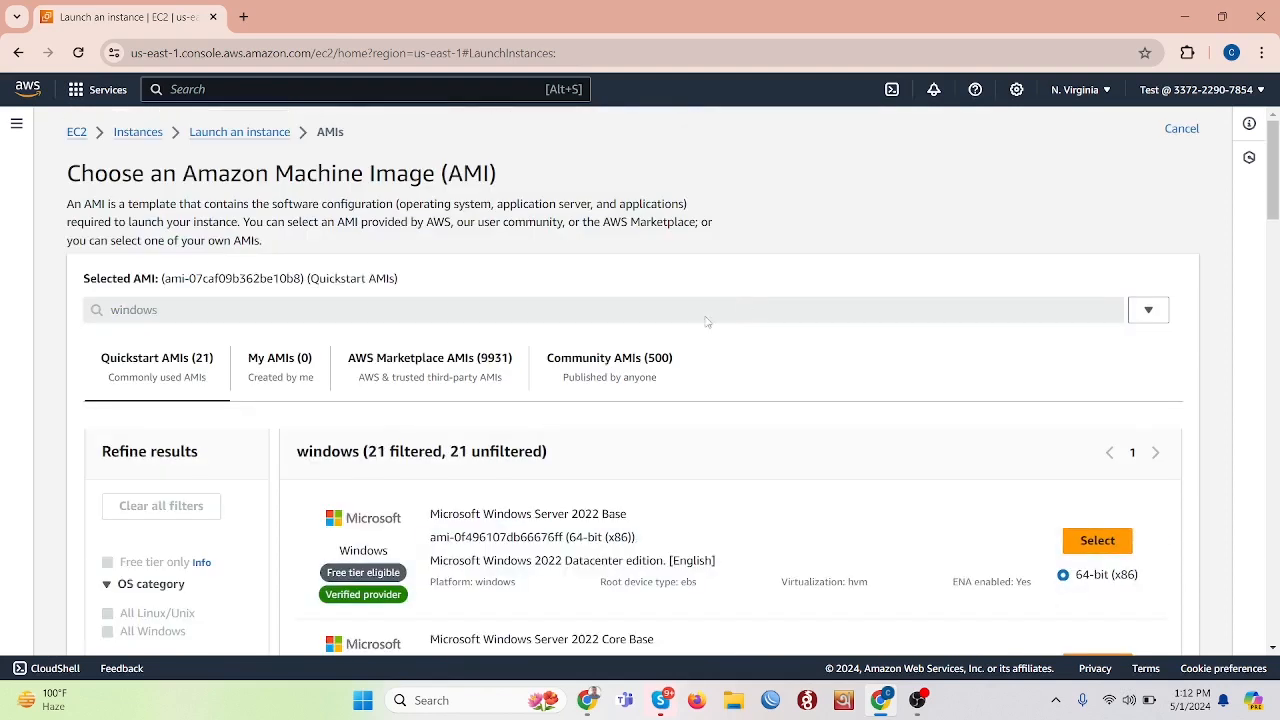
# Choose the free tier eligible Microsoft Windows Server 2022 Base image, 64-bit (x86), for the instance
pyautogui.scroll(-2, 706, 320)
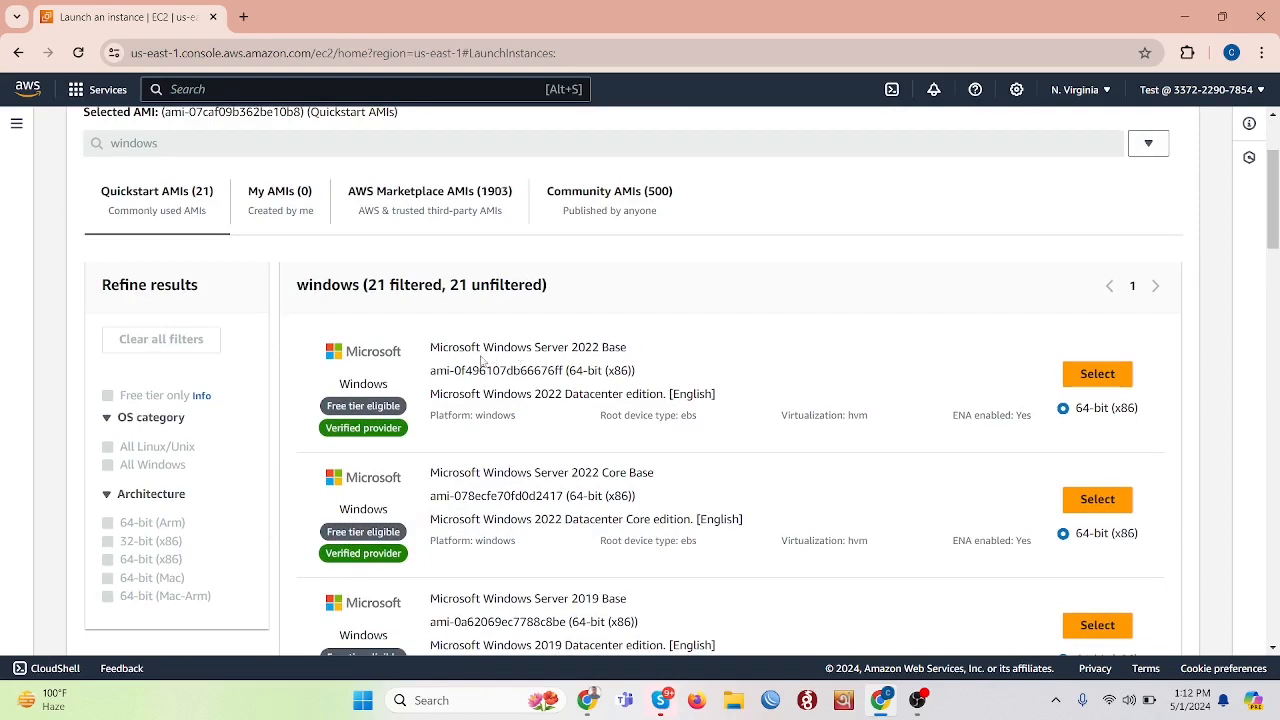
pyautogui.tripleClick(343, 406)
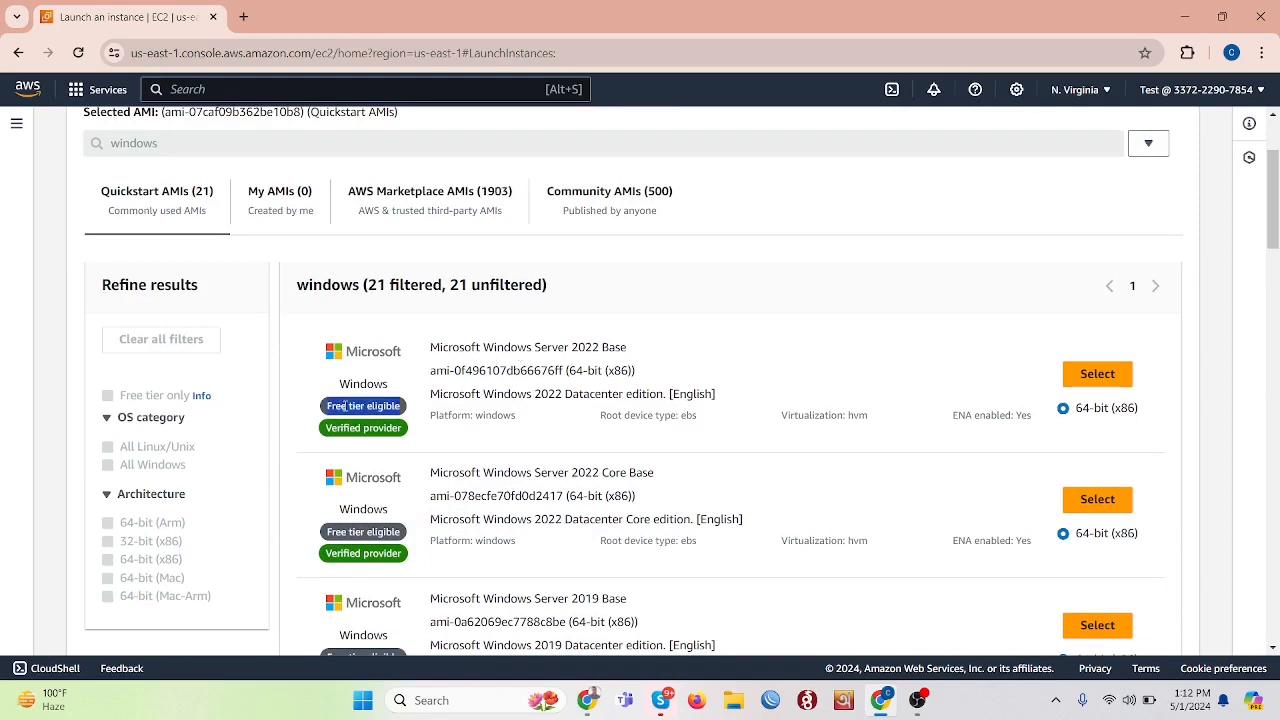
pyautogui.click(1092, 375)
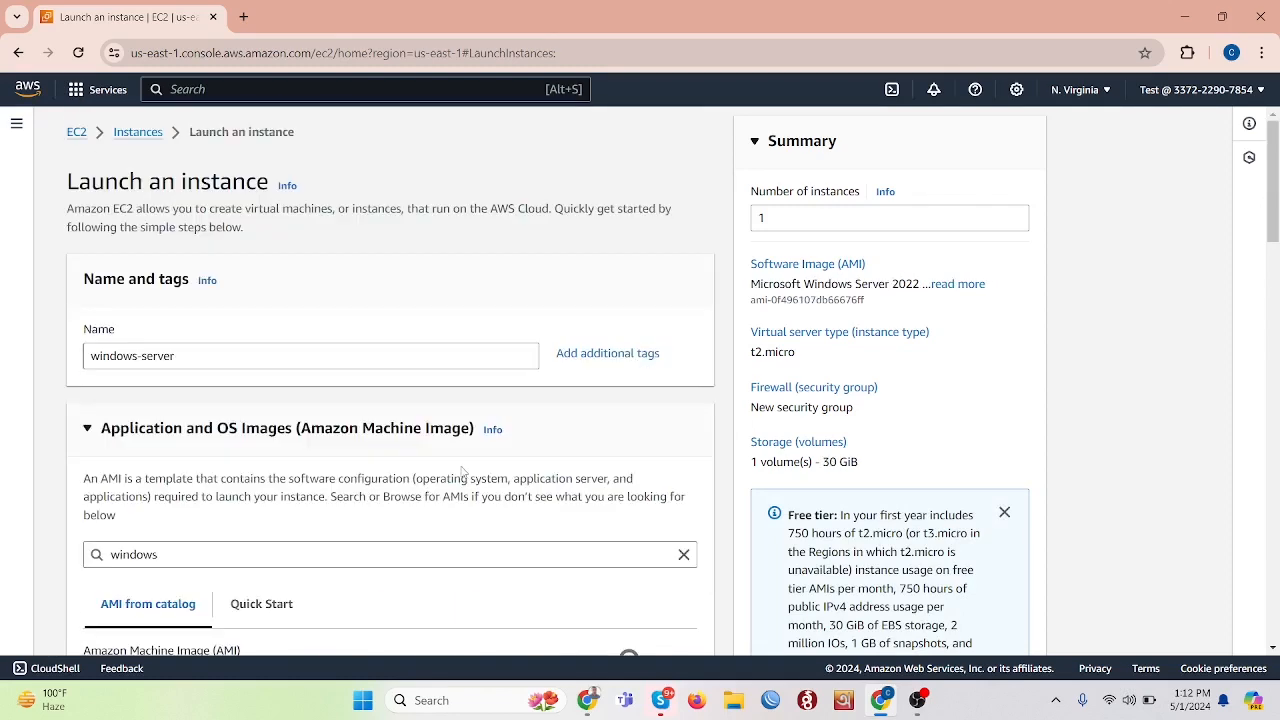
# Create a new RSA key pair named windows-server in .pem format for the instance login
pyautogui.scroll(-3, 463, 472)
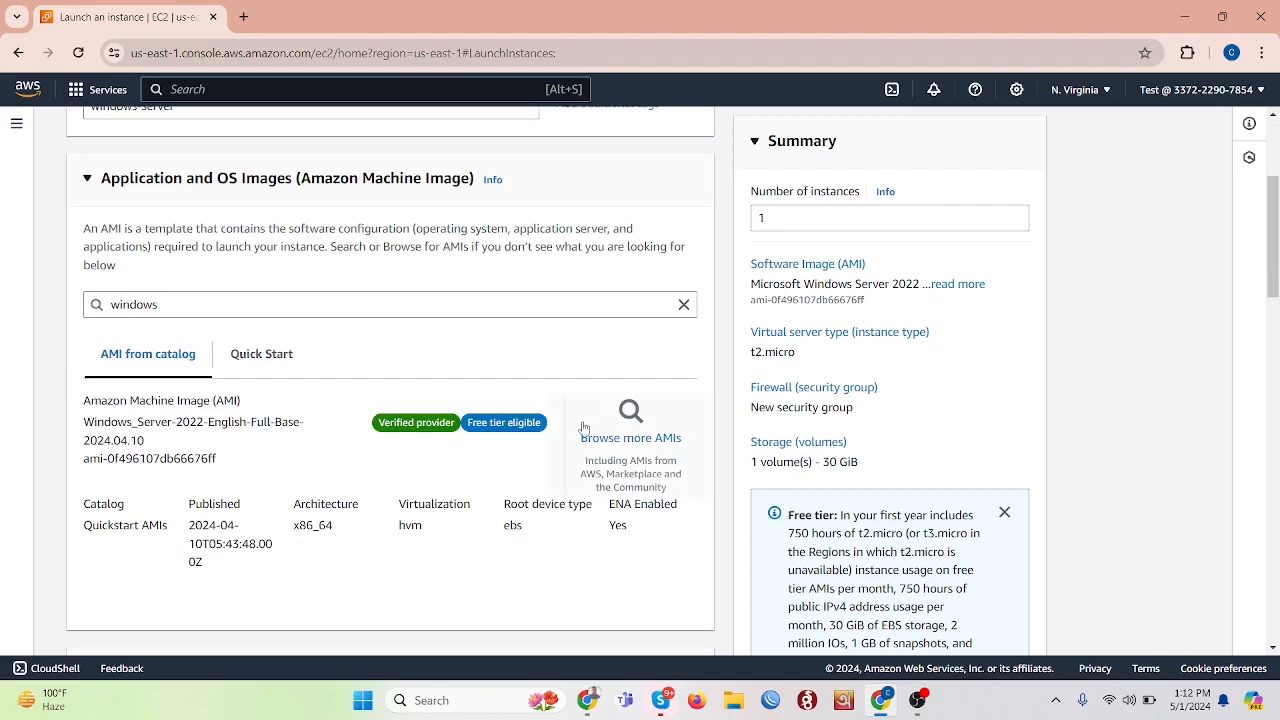
pyautogui.scroll(3, 447, 499)
pyautogui.scroll(-10, 447, 499)
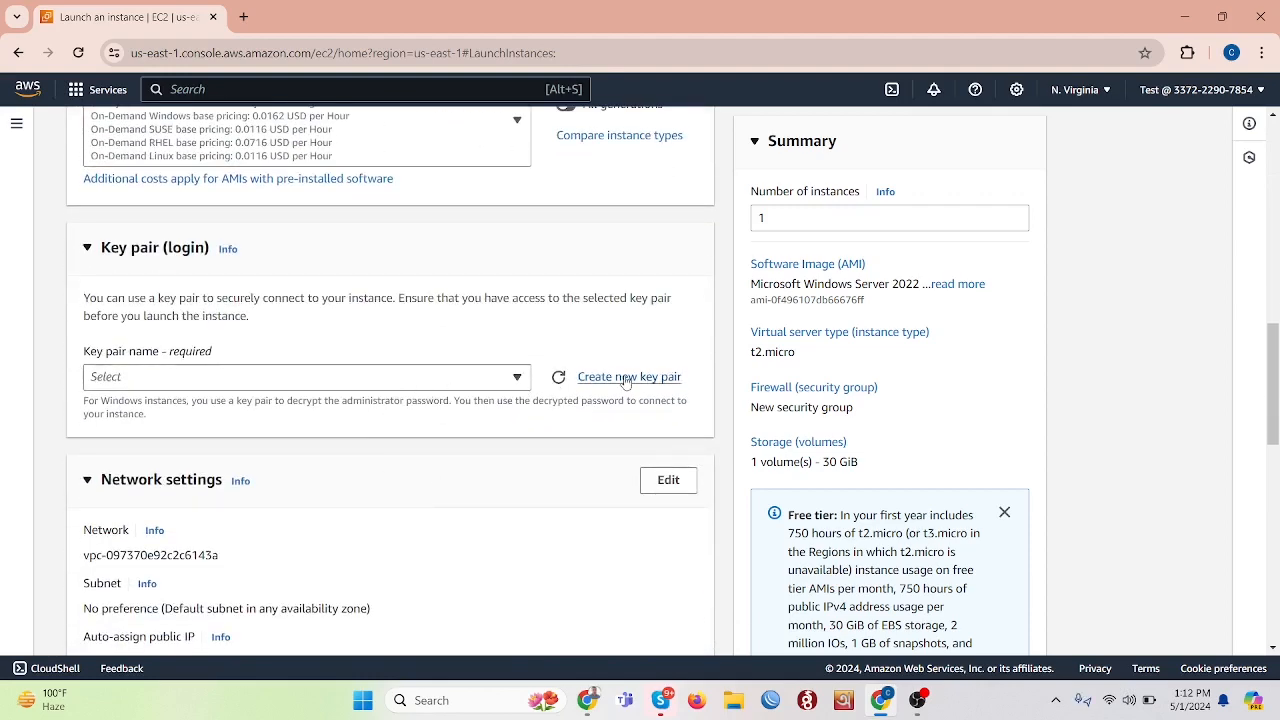
pyautogui.click(626, 379)
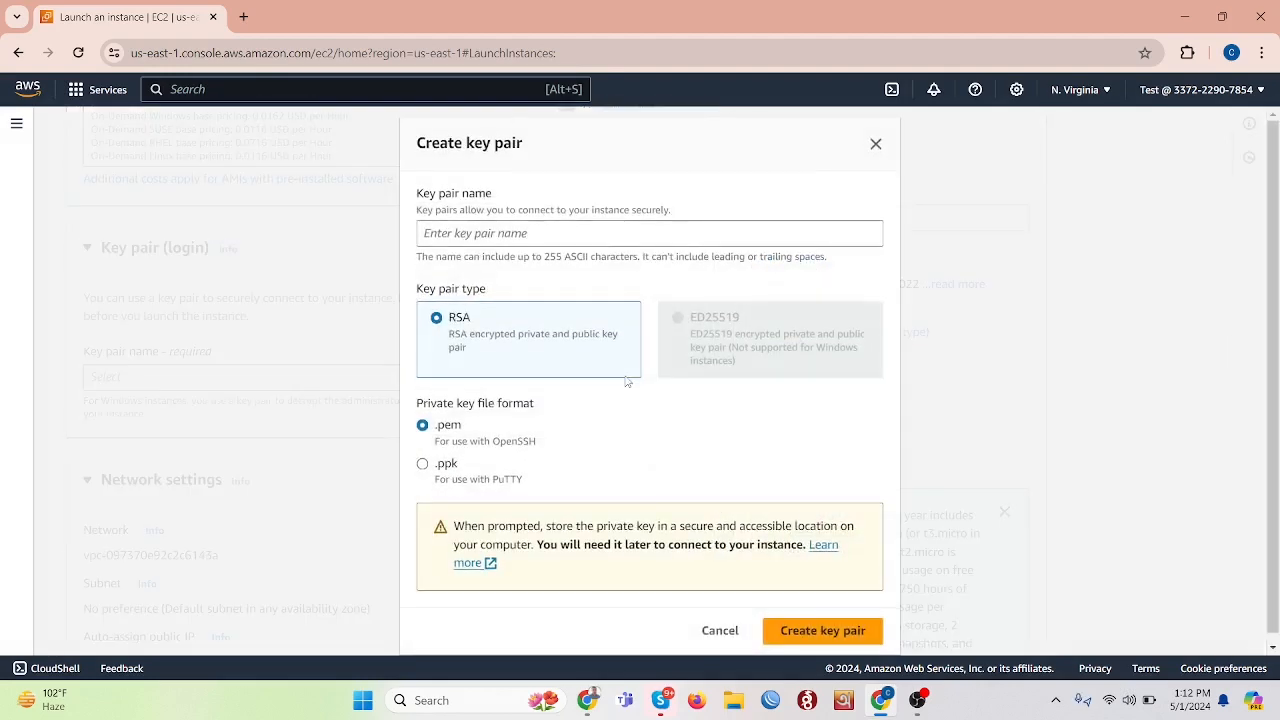
pyautogui.click(531, 233)
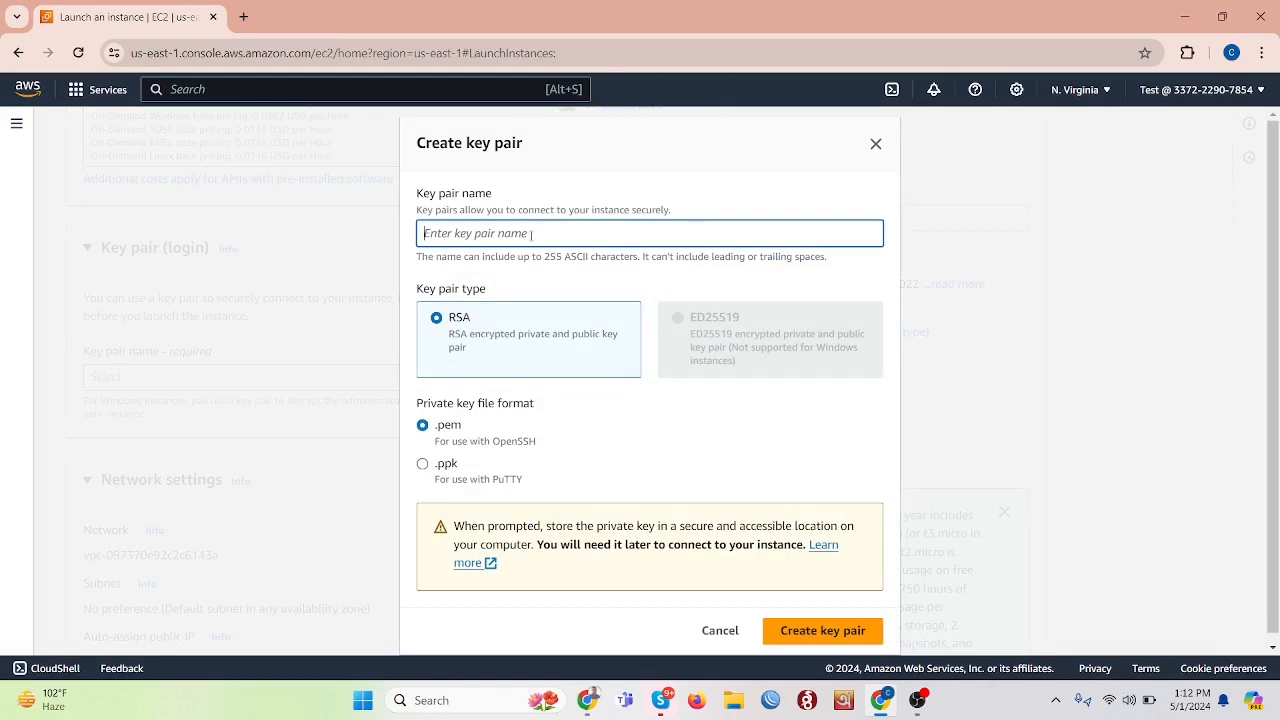
pyautogui.write('windows-server')
pyautogui.click(836, 636)
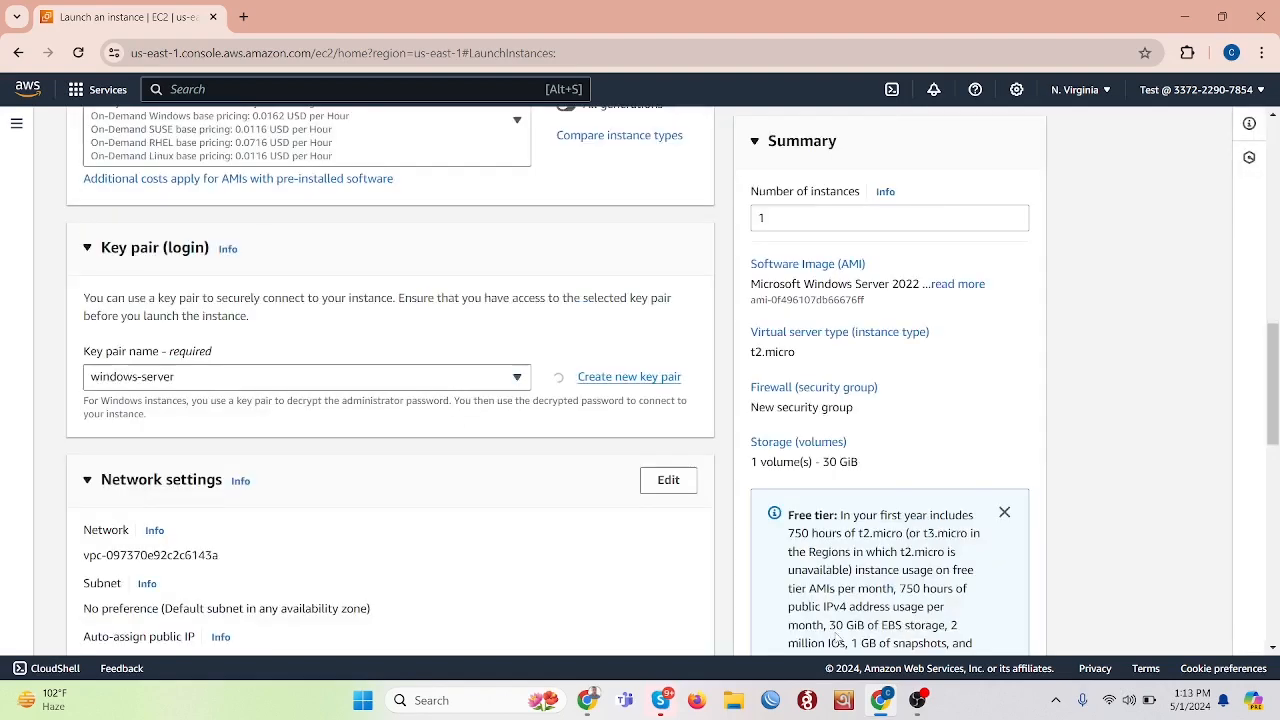
# Review the default network and 30 GiB gp2 storage settings and launch the instance
pyautogui.scroll(-1, 280, 477)
pyautogui.scroll(-5, 283, 481)
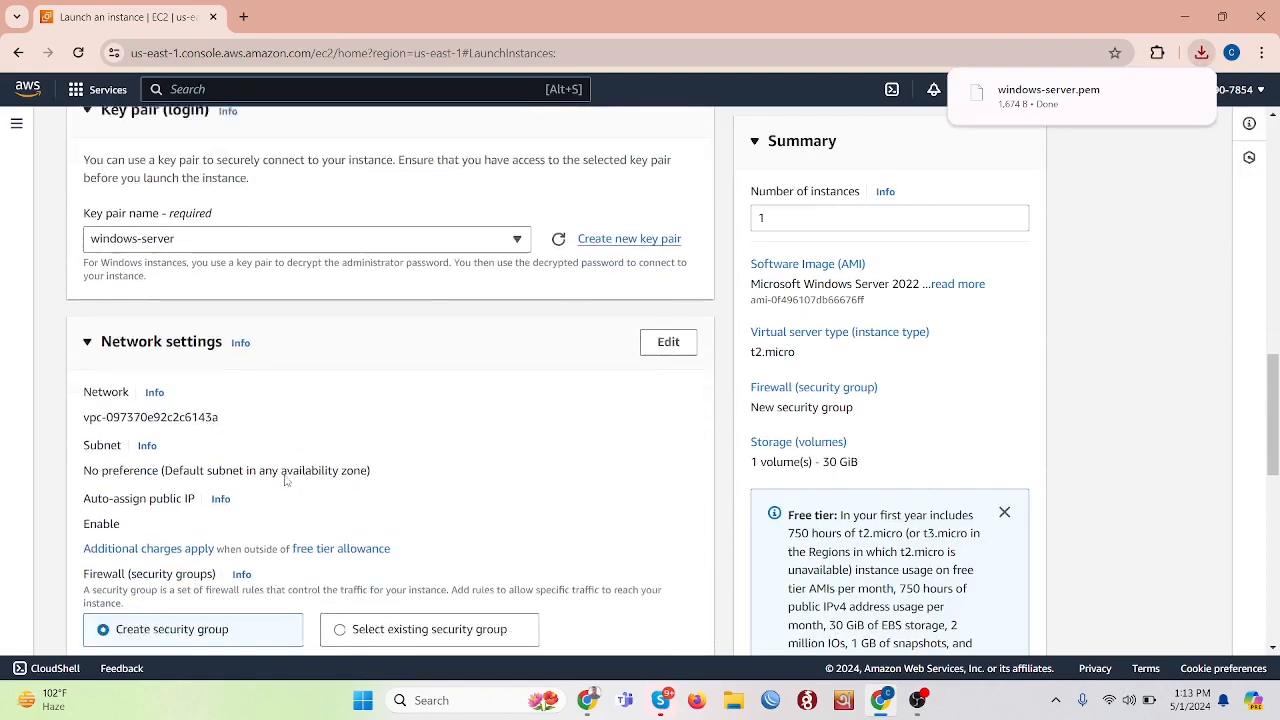
pyautogui.scroll(-3, 285, 481)
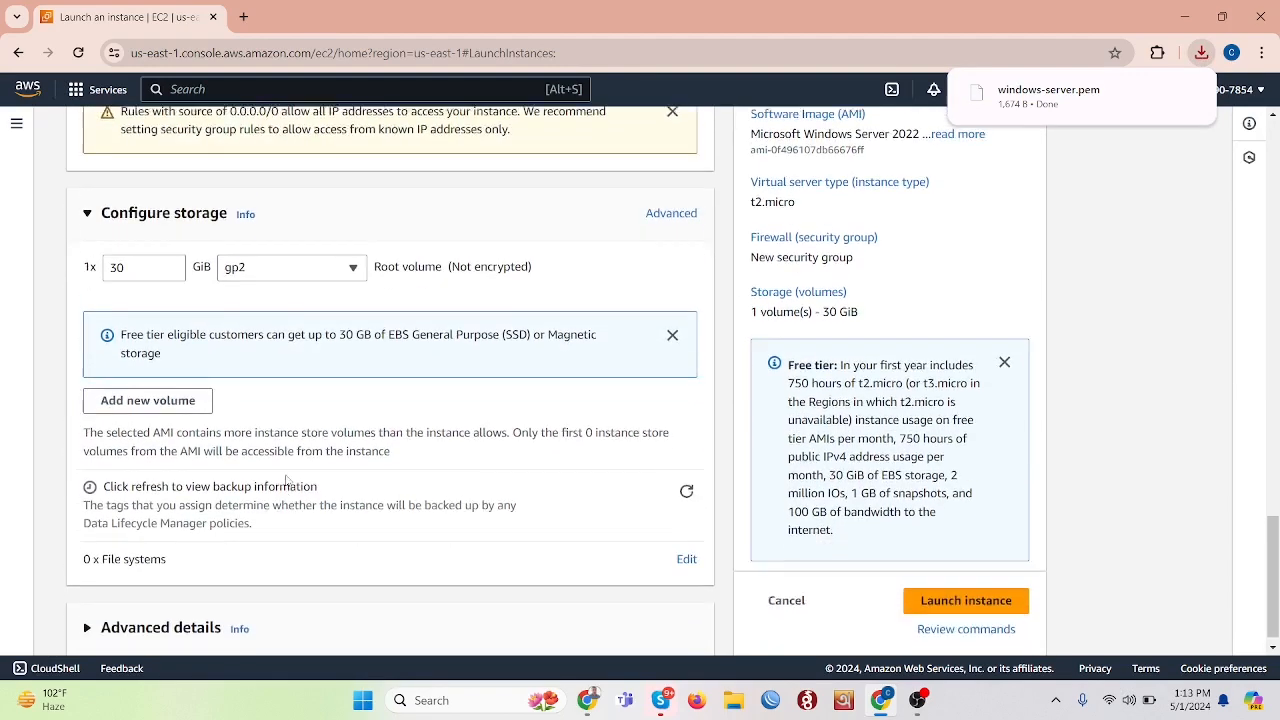
pyautogui.click(926, 586)
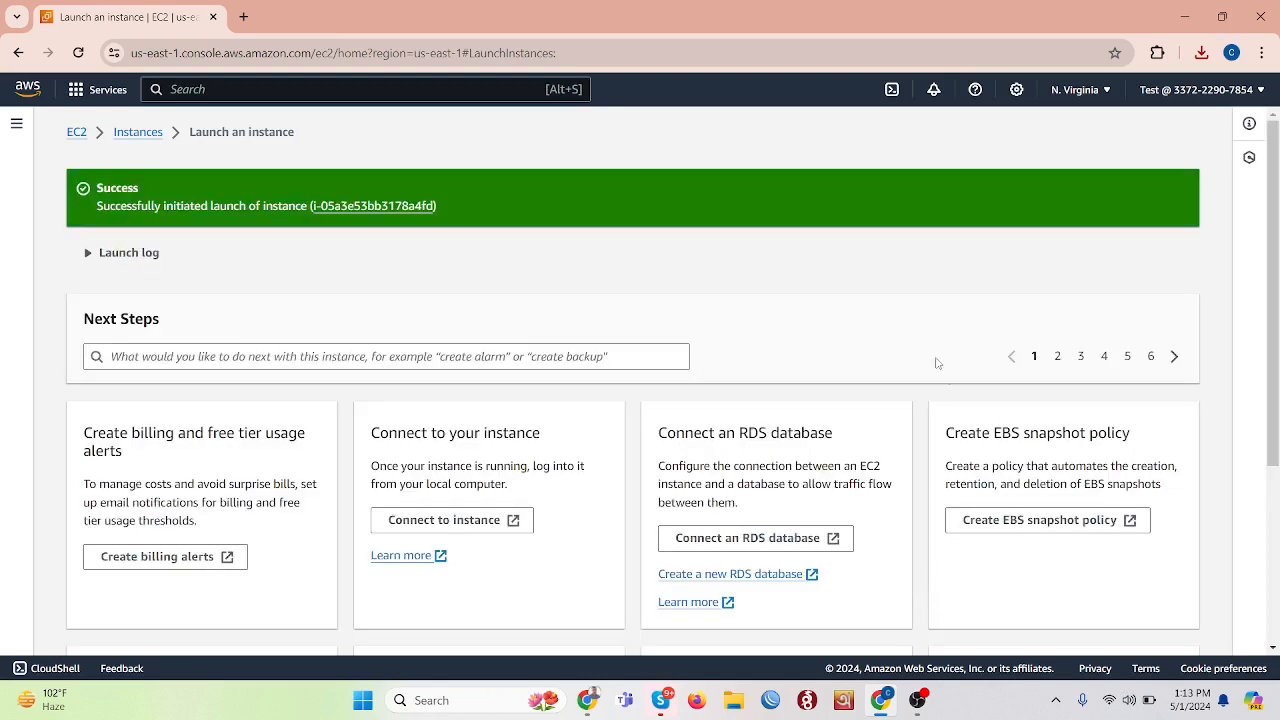
# Open the newly launched instance in the instances list and reload the page to update its state
pyautogui.click(378, 206)
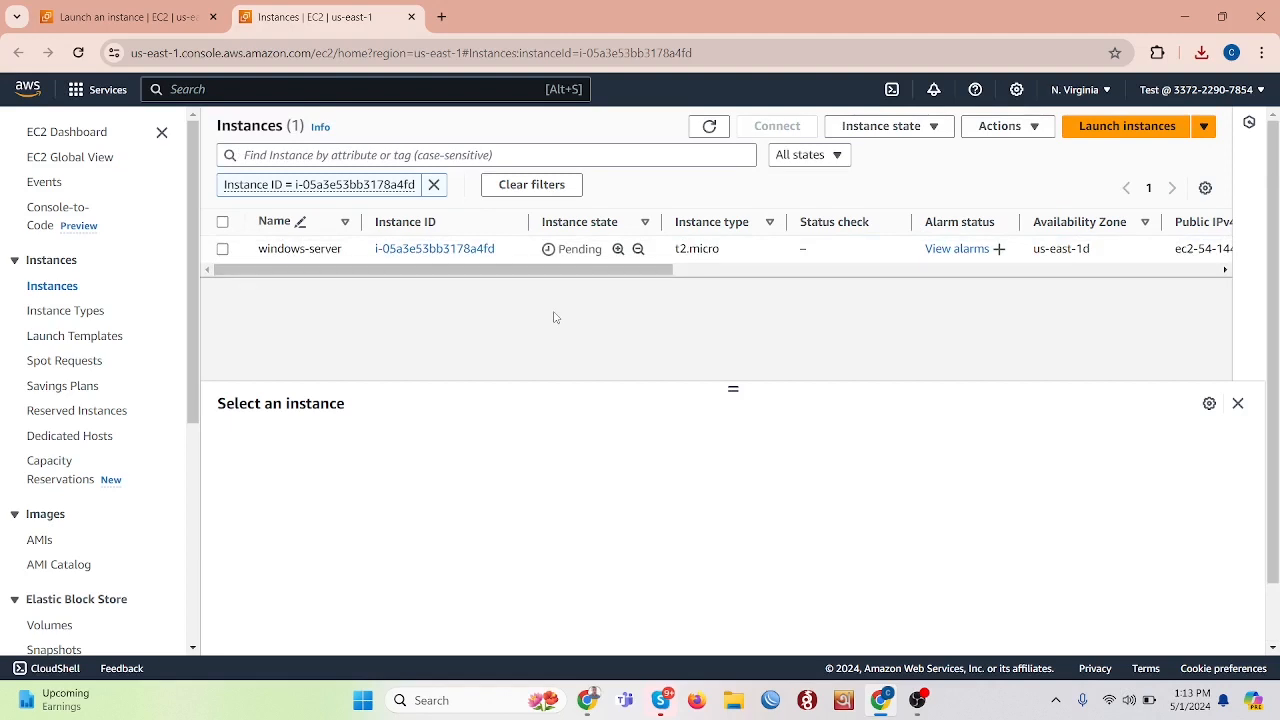
pyautogui.click(83, 56)
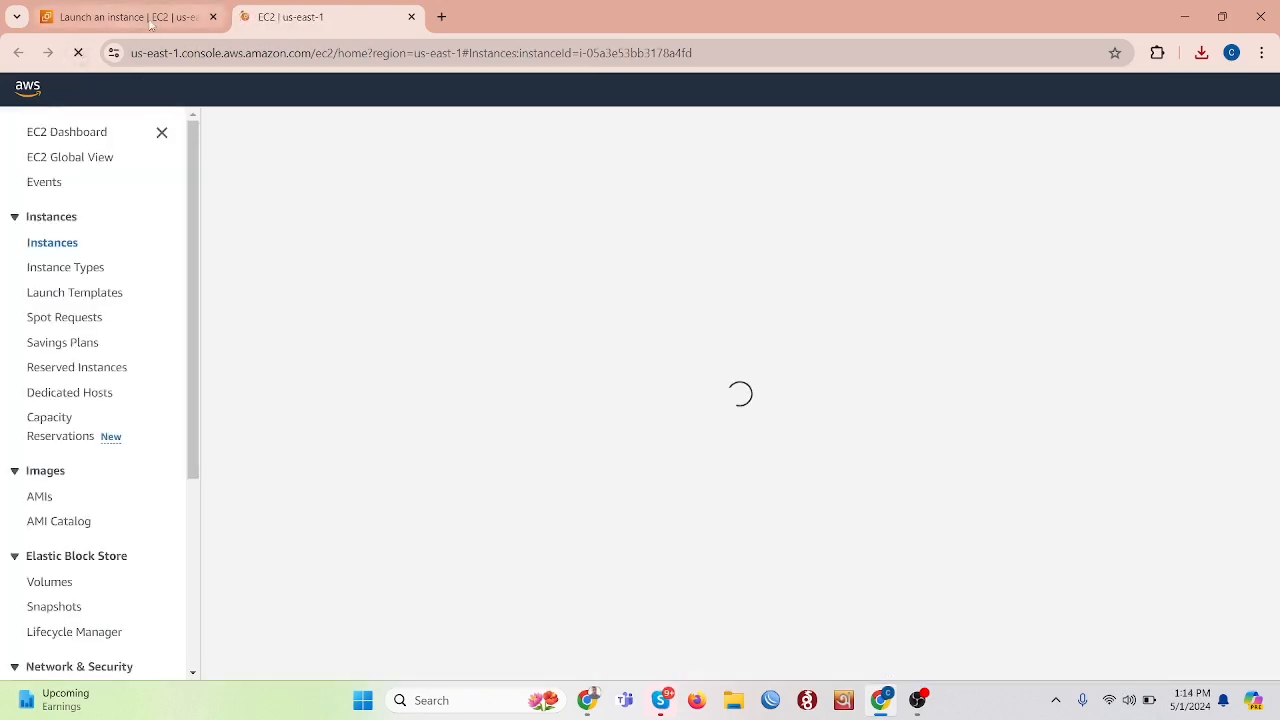
pyautogui.click(167, 7)
pyautogui.click(328, 6)
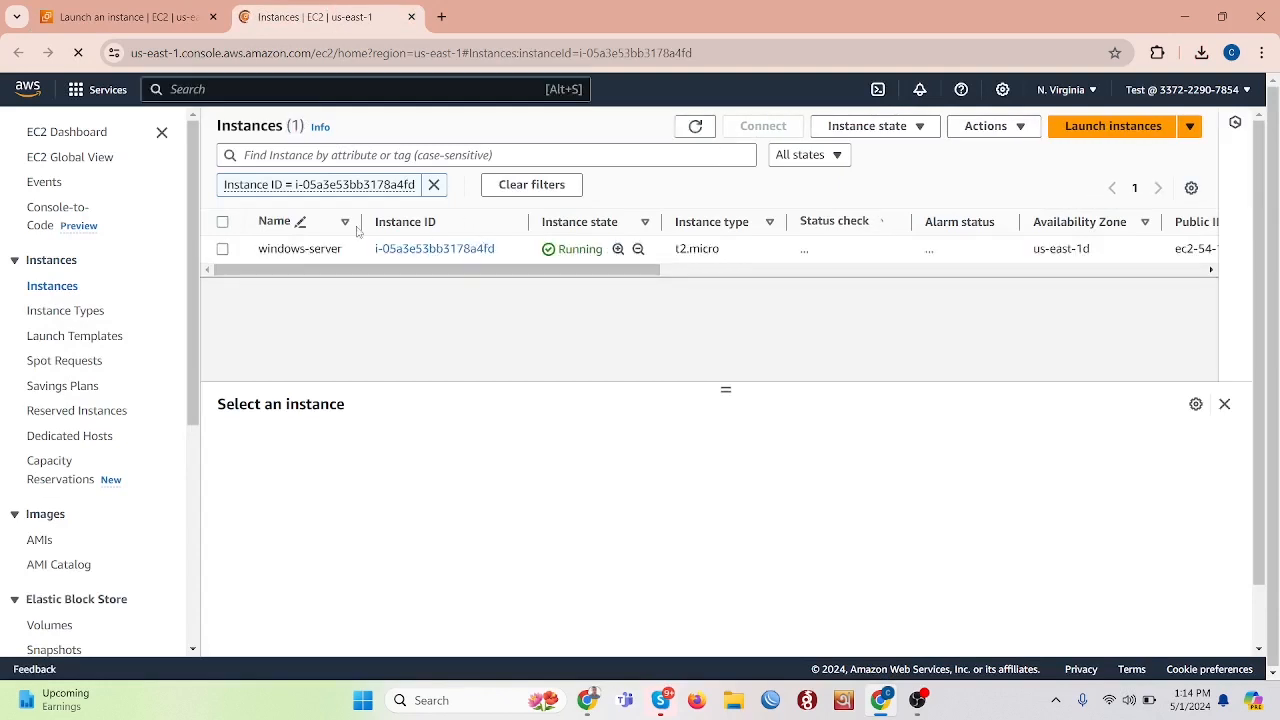
# Select the windows-server instance and open its RDP client connection options
pyautogui.click(223, 249)
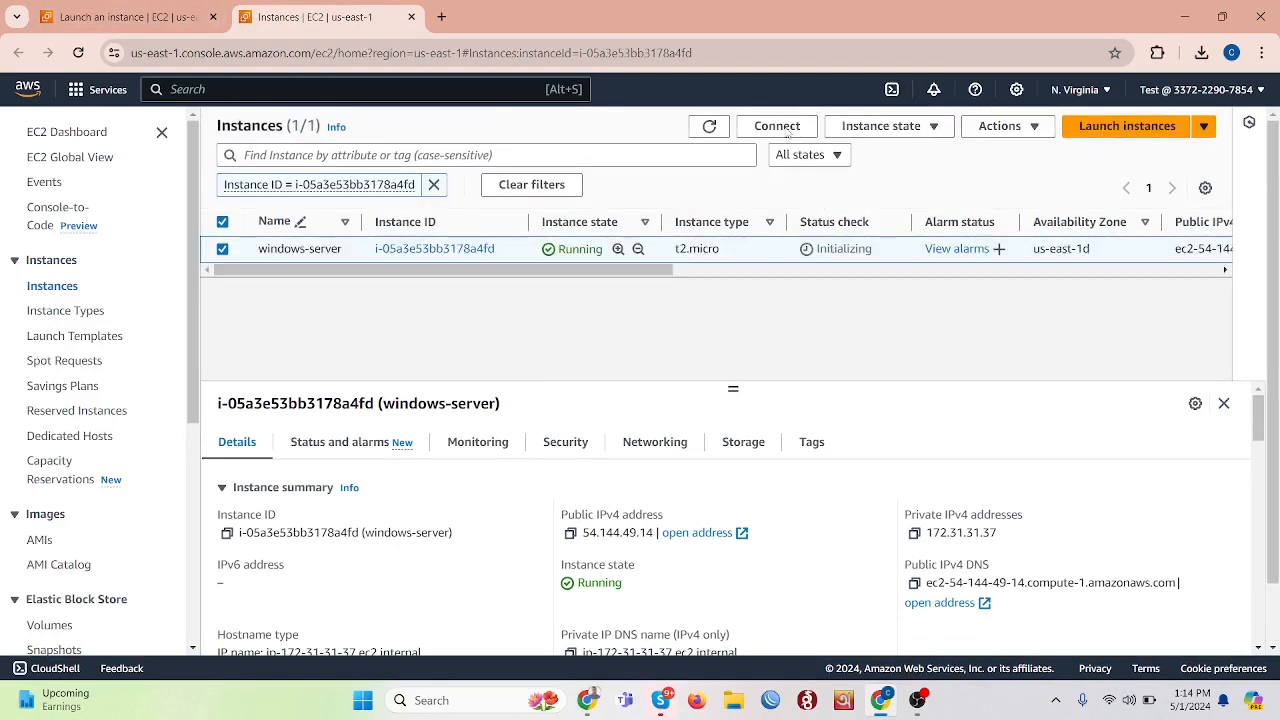
pyautogui.click(785, 130)
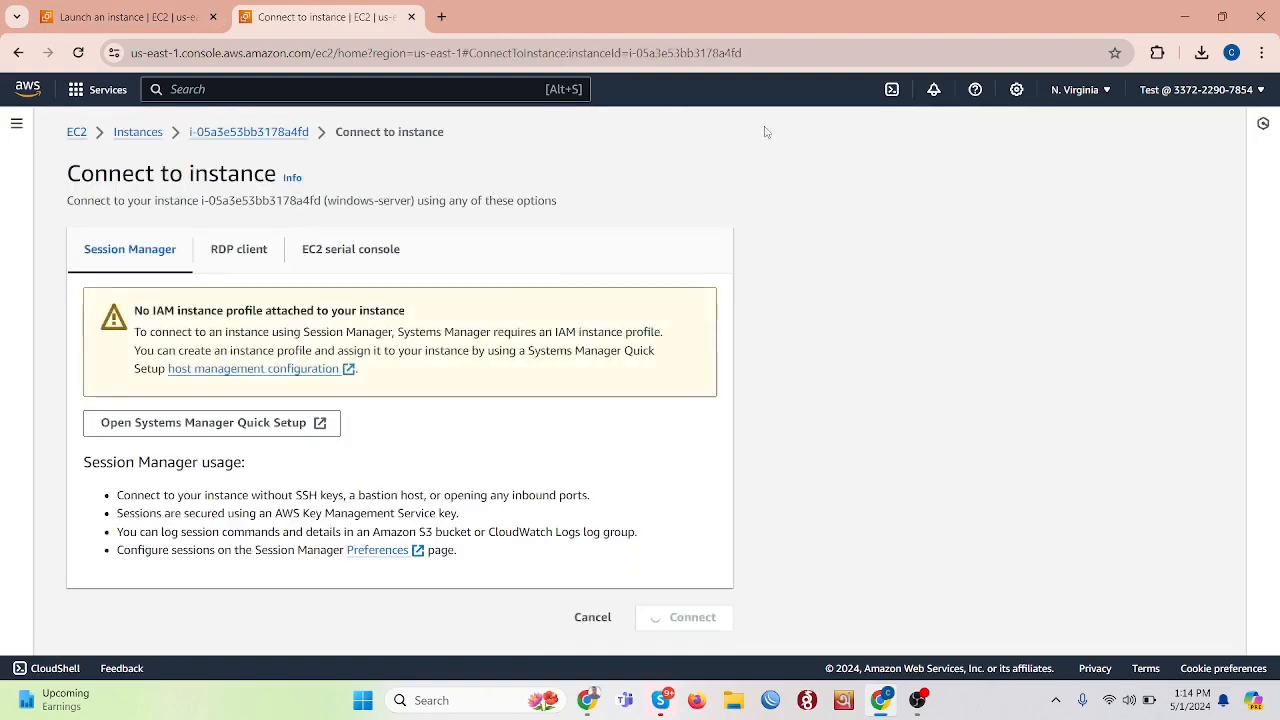
pyautogui.click(242, 254)
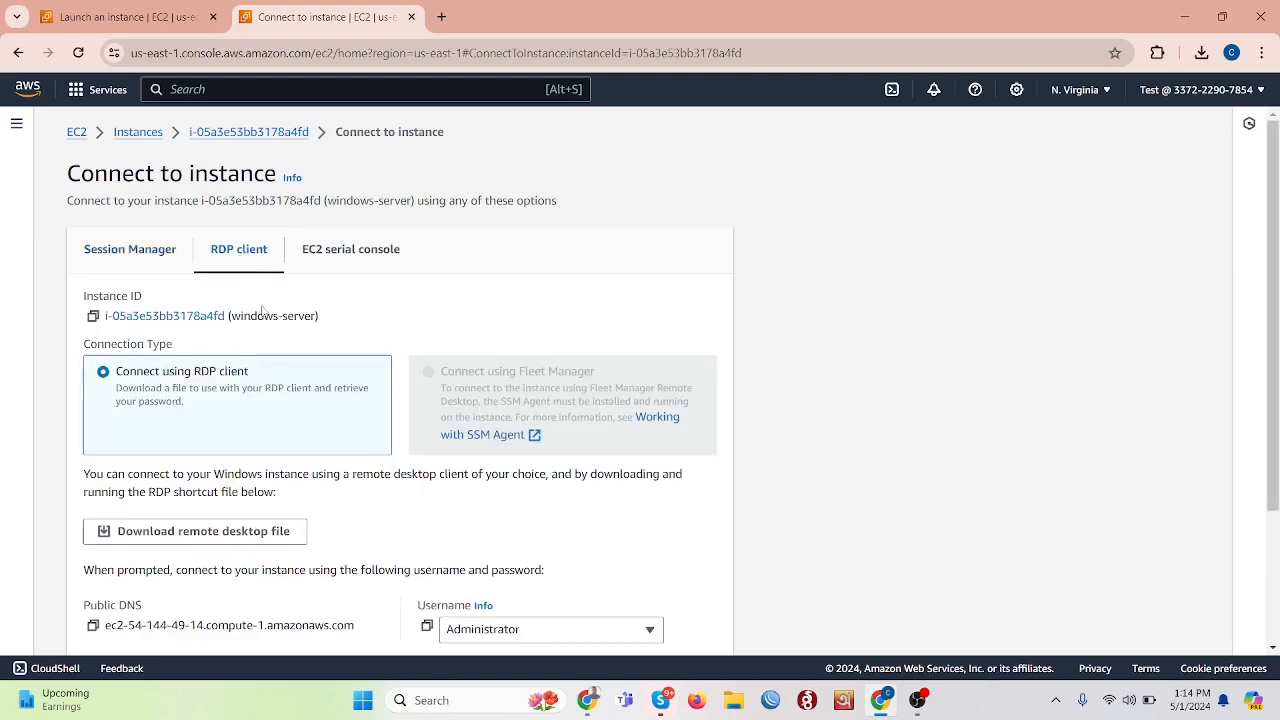
# Review the RDP connection details and try to retrieve and decrypt the instance's Windows password
pyautogui.scroll(-3, 254, 450)
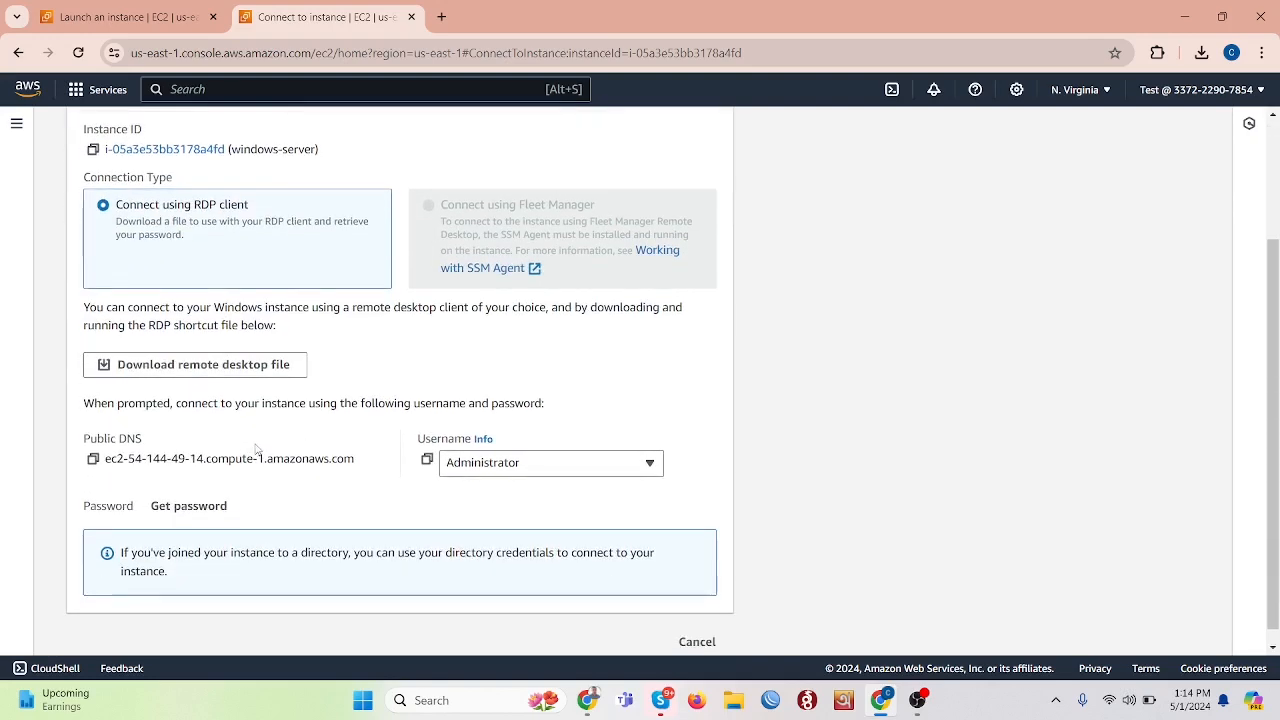
pyautogui.scroll(-1, 256, 447)
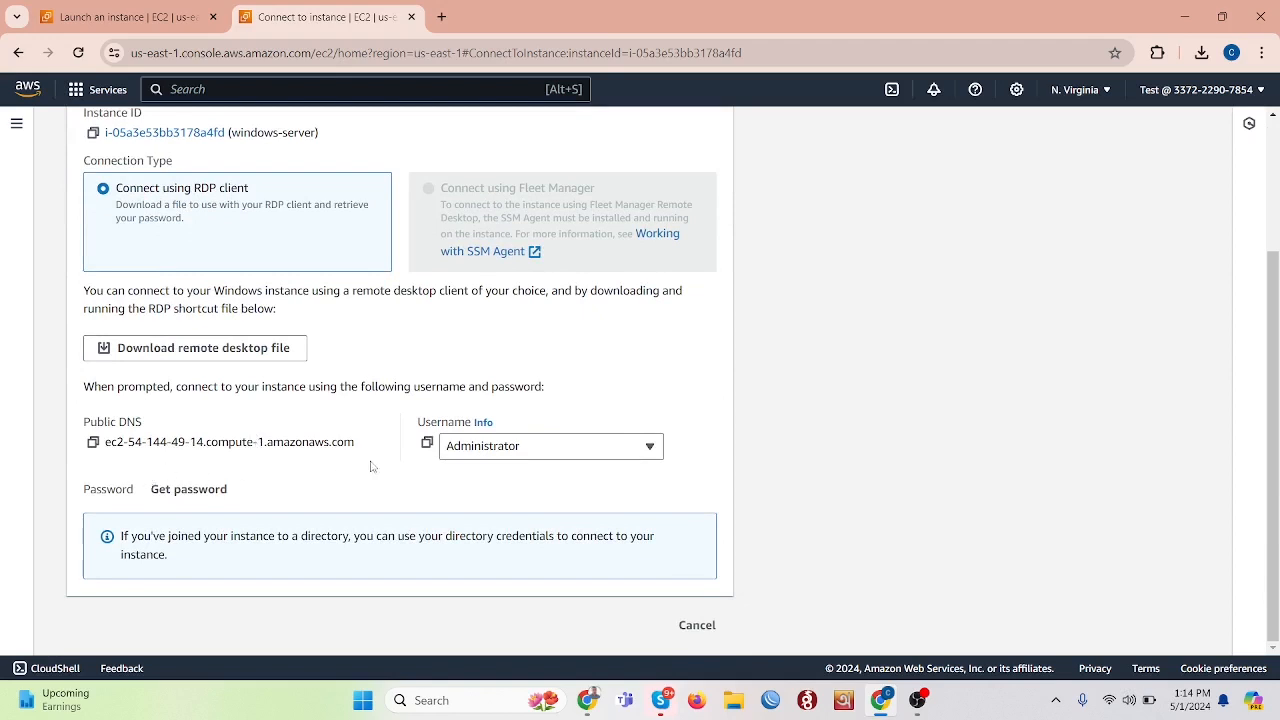
pyautogui.click(207, 497)
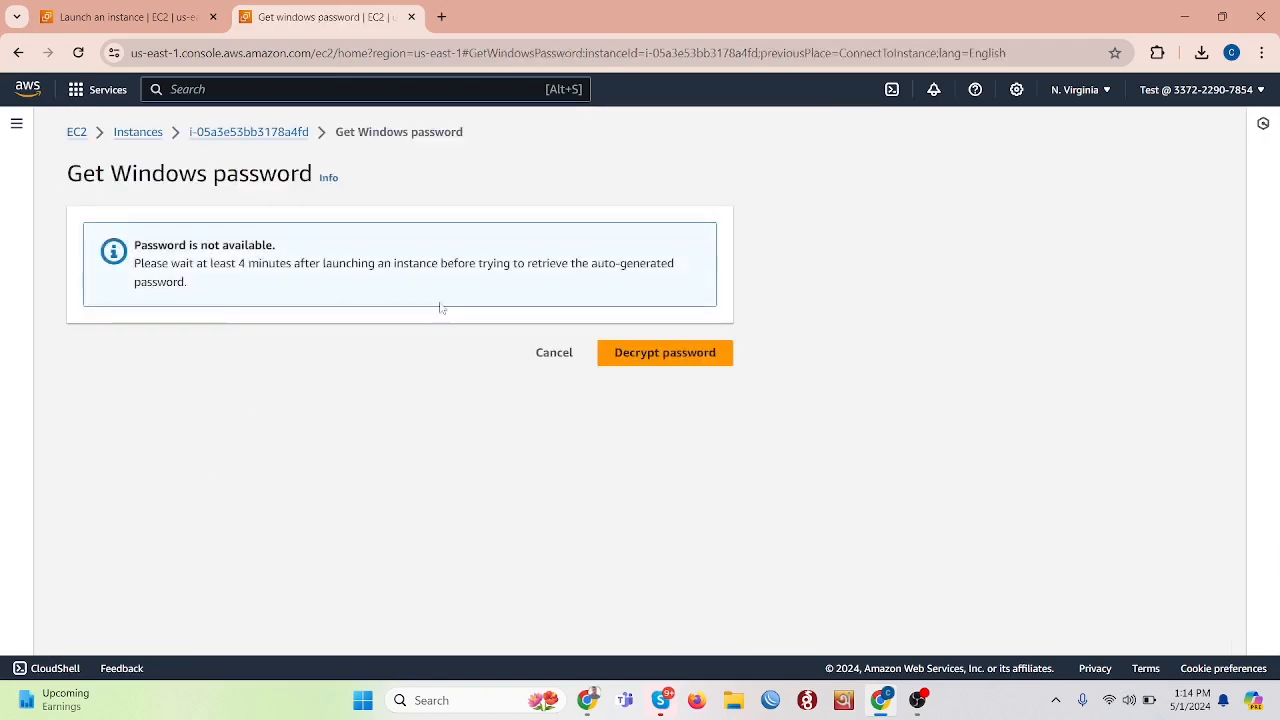
pyautogui.click(694, 362)
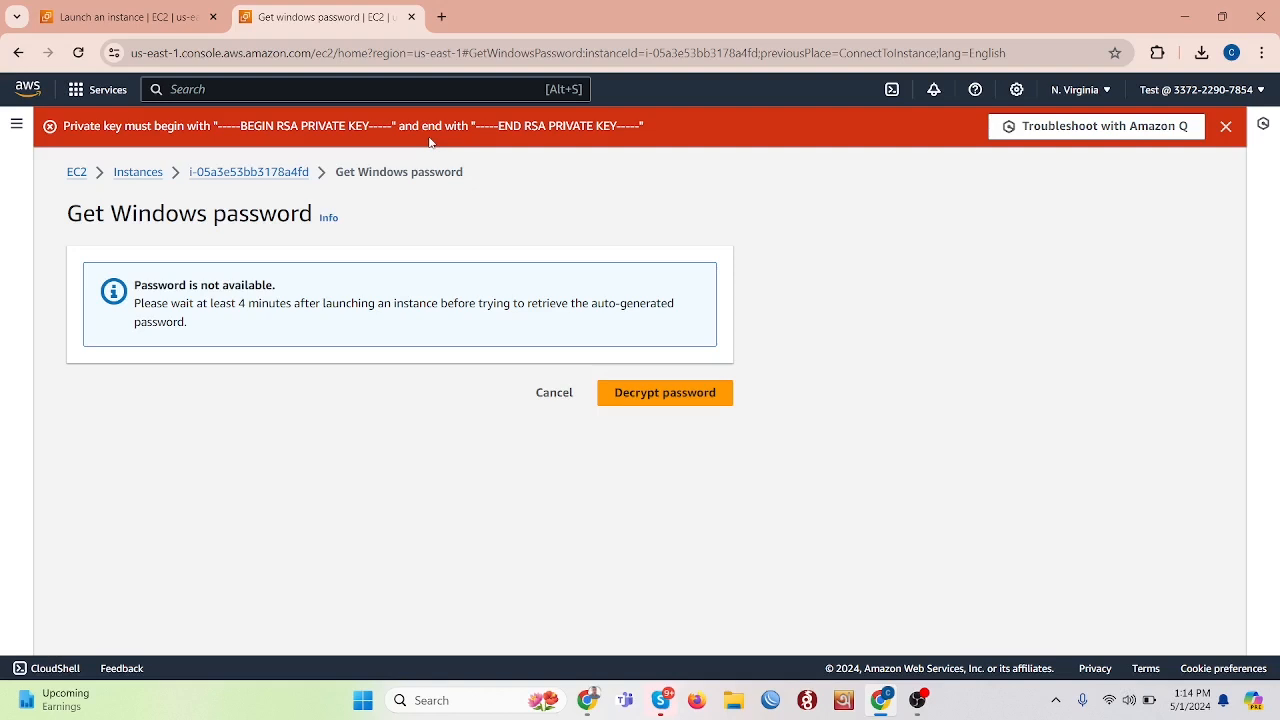
# Leave the password page for the EC2 dashboard and open the list of running instances
pyautogui.click(239, 174)
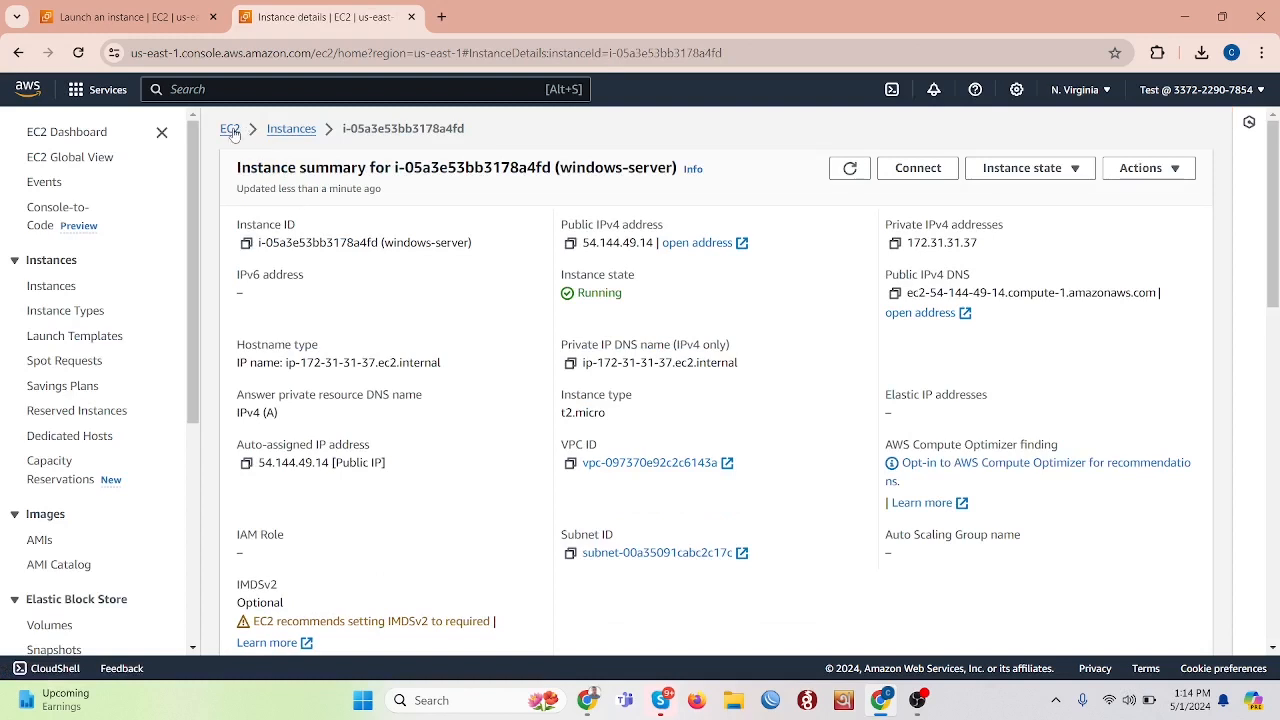
pyautogui.click(231, 131)
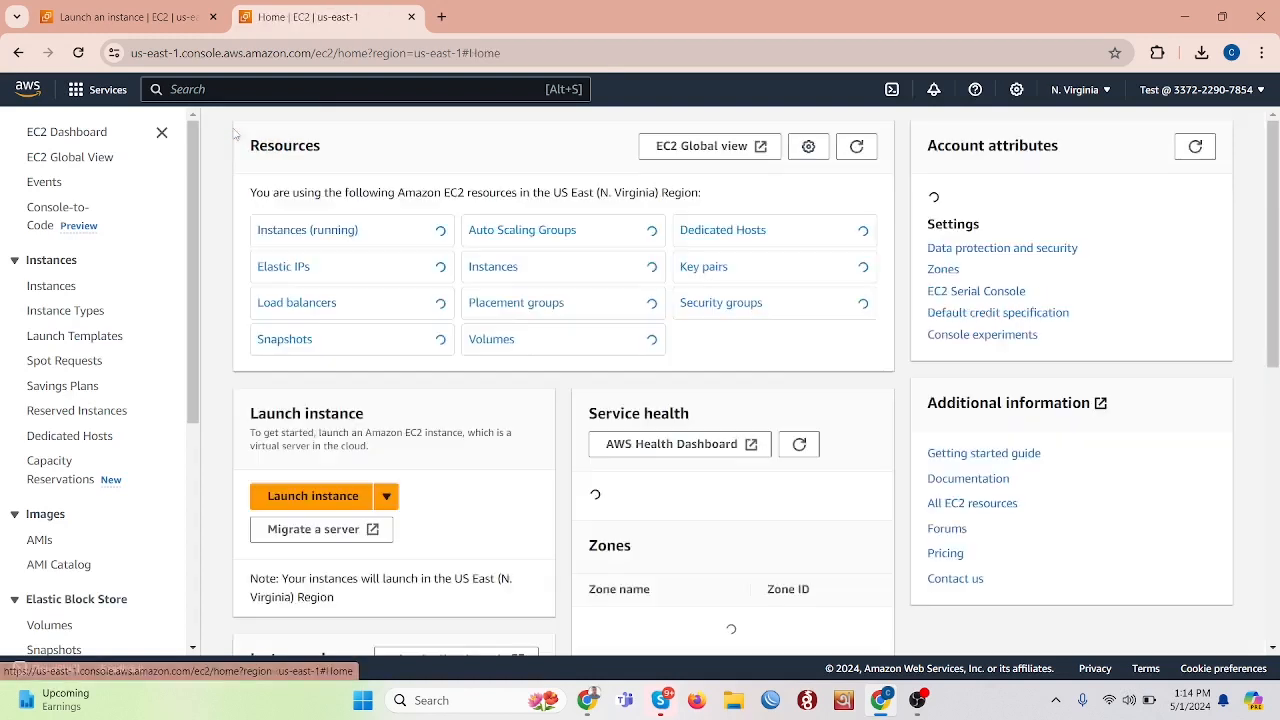
pyautogui.click(336, 232)
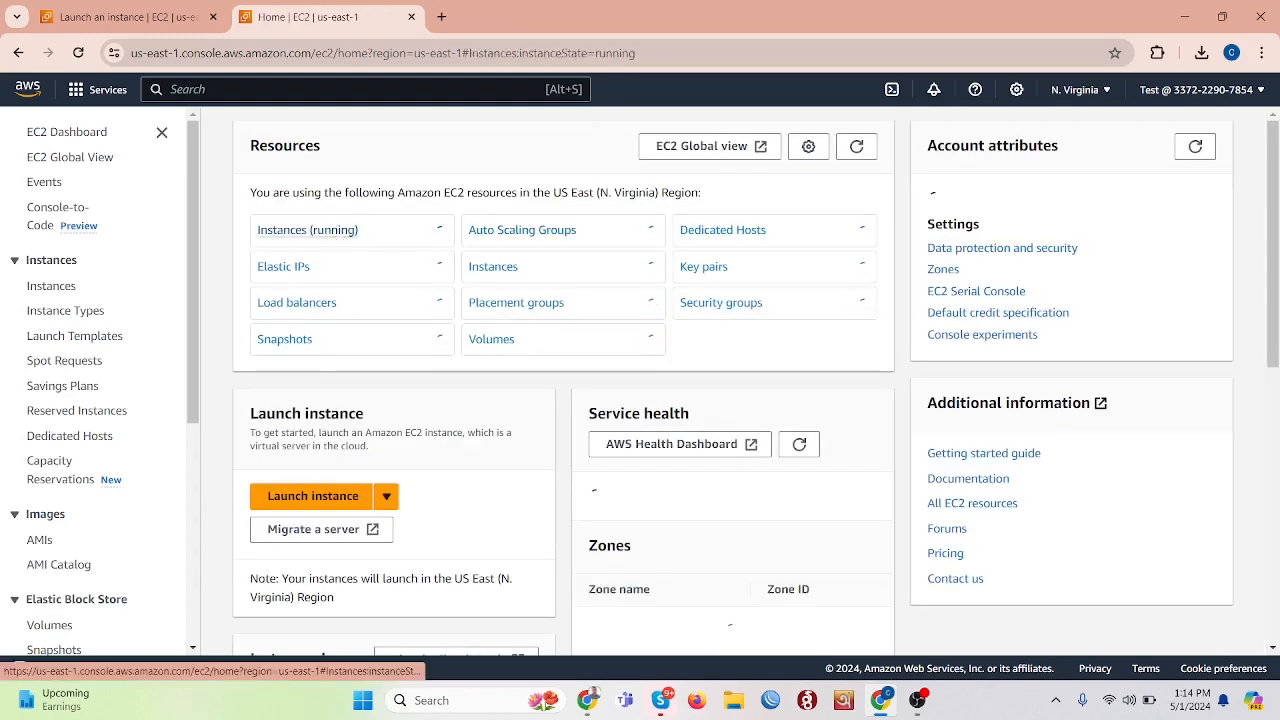
# Close the EC2 dashboard page and open the launched instance from the launch success page
pyautogui.click(125, 16)
pyautogui.click(411, 16)
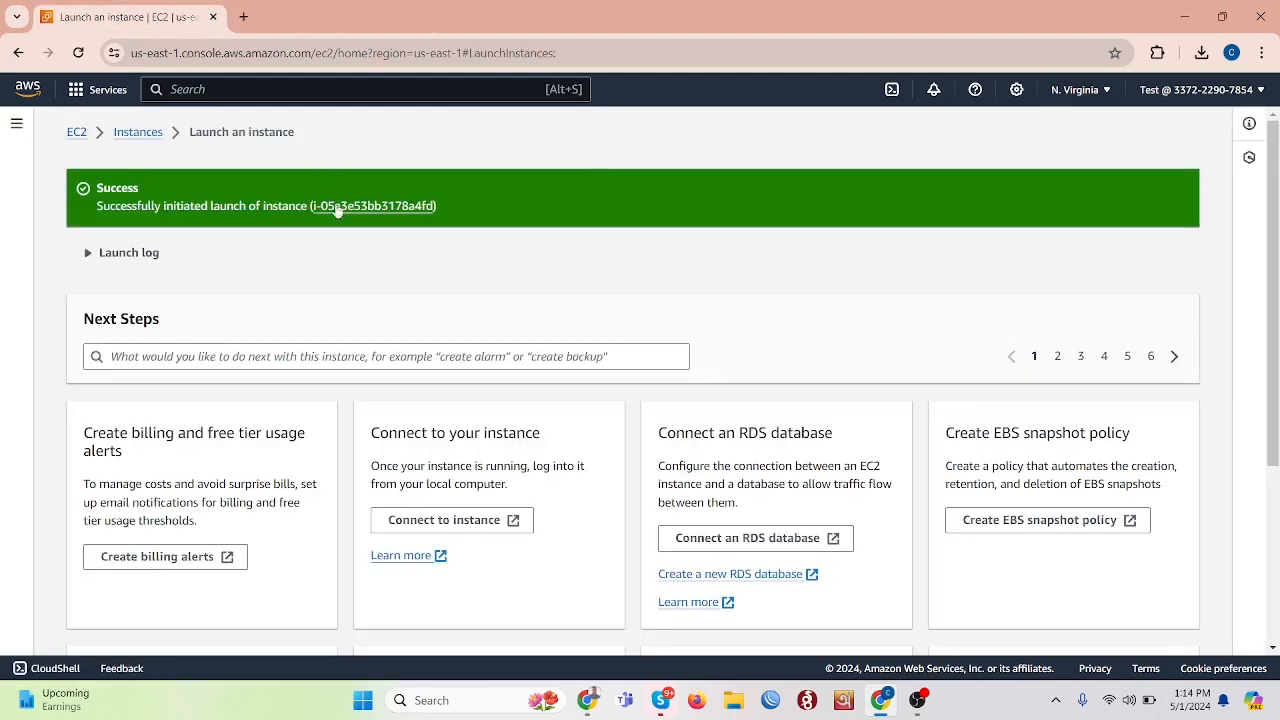
pyautogui.click(352, 206)
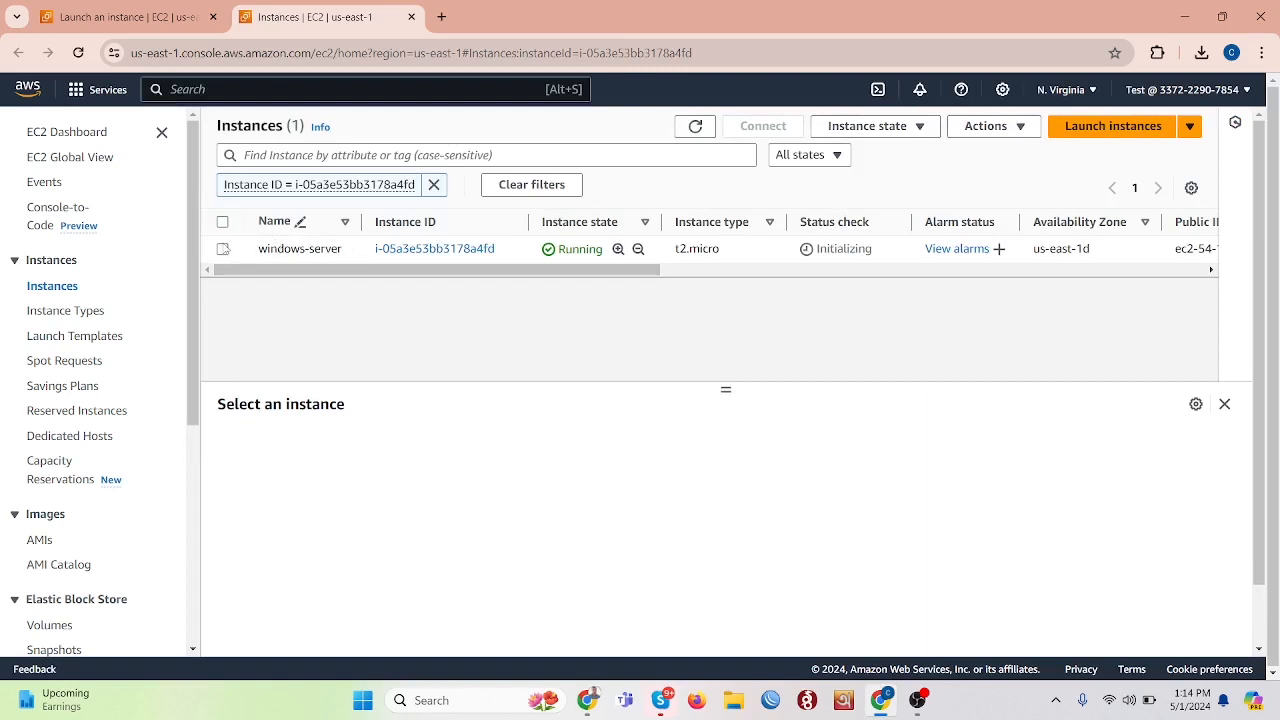
# Select the windows-server instance and bring up its RDP client connection options
pyautogui.click(223, 248)
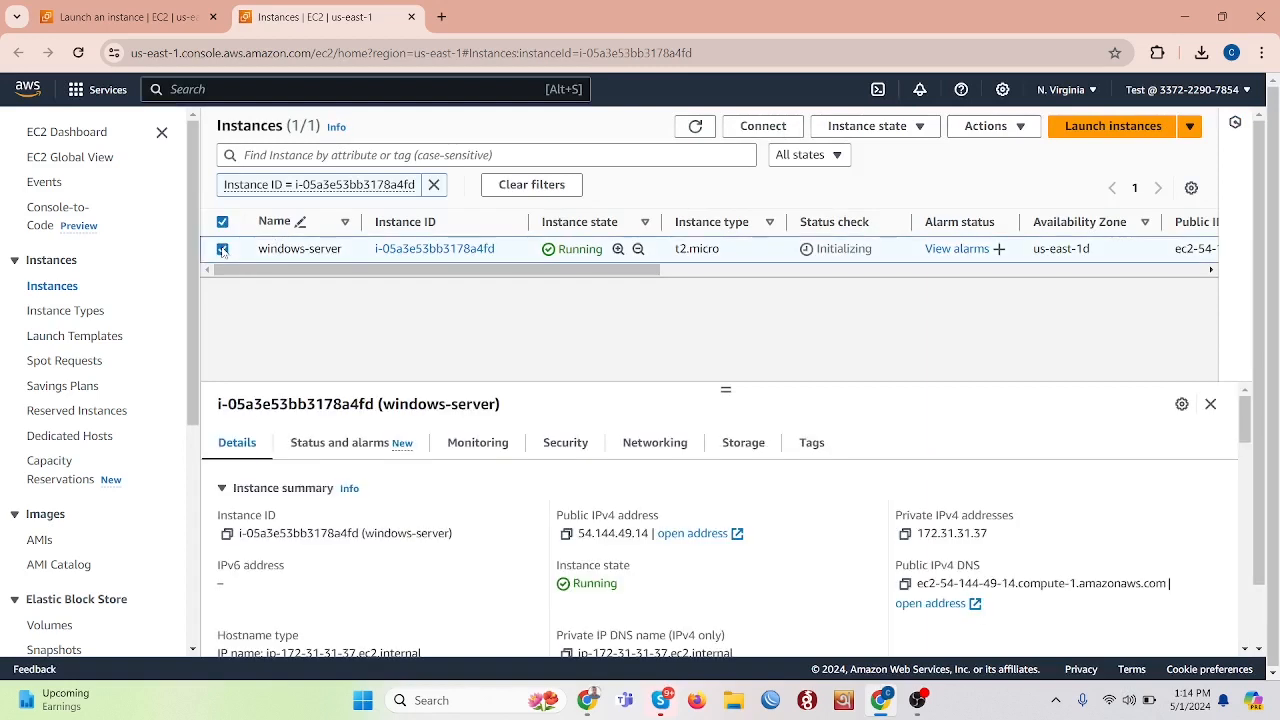
pyautogui.click(750, 128)
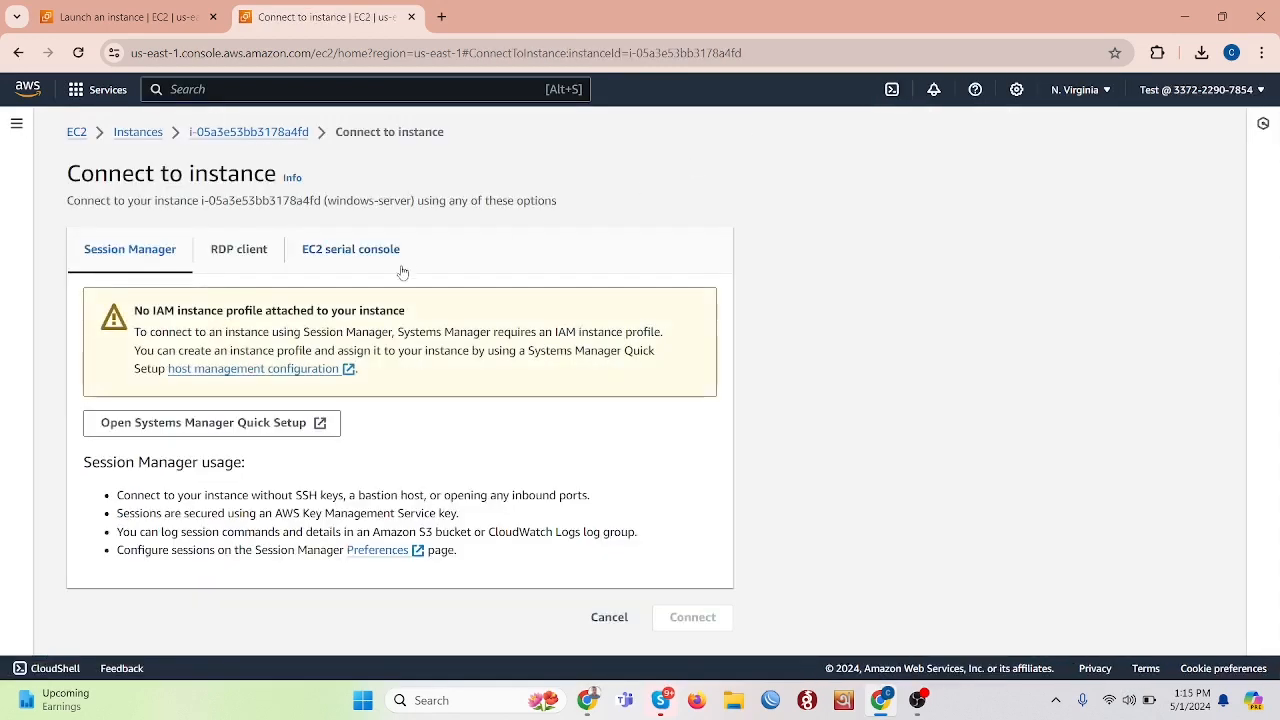
pyautogui.click(240, 250)
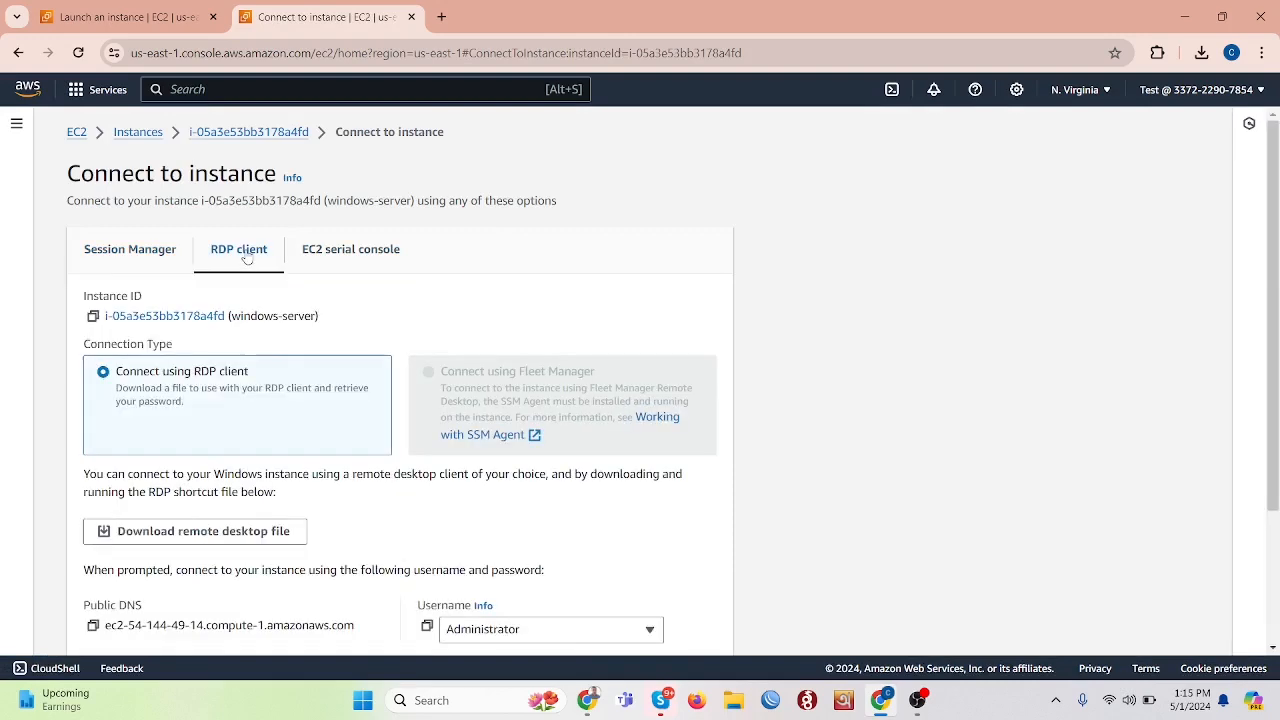
# Examine the RDP client instructions, including the remote desktop file, username, password and directory credentials notes
pyautogui.scroll(-1, 196, 320)
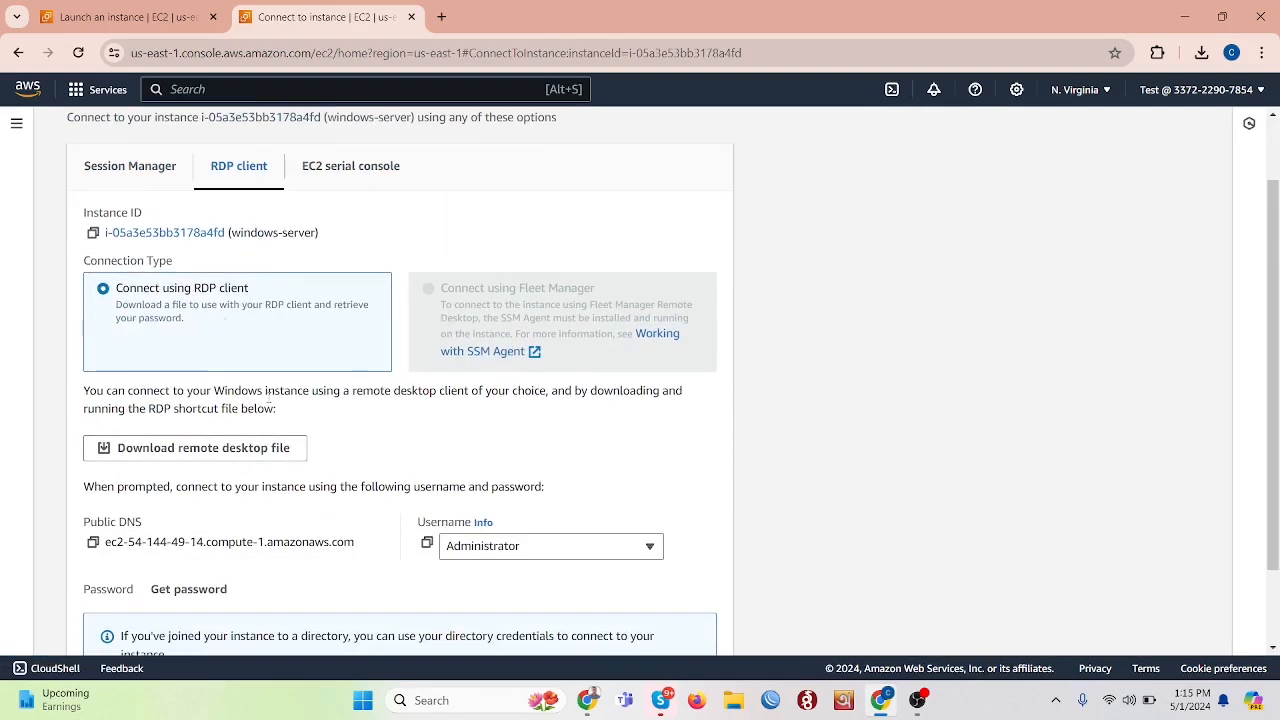
pyautogui.scroll(-1, 220, 440)
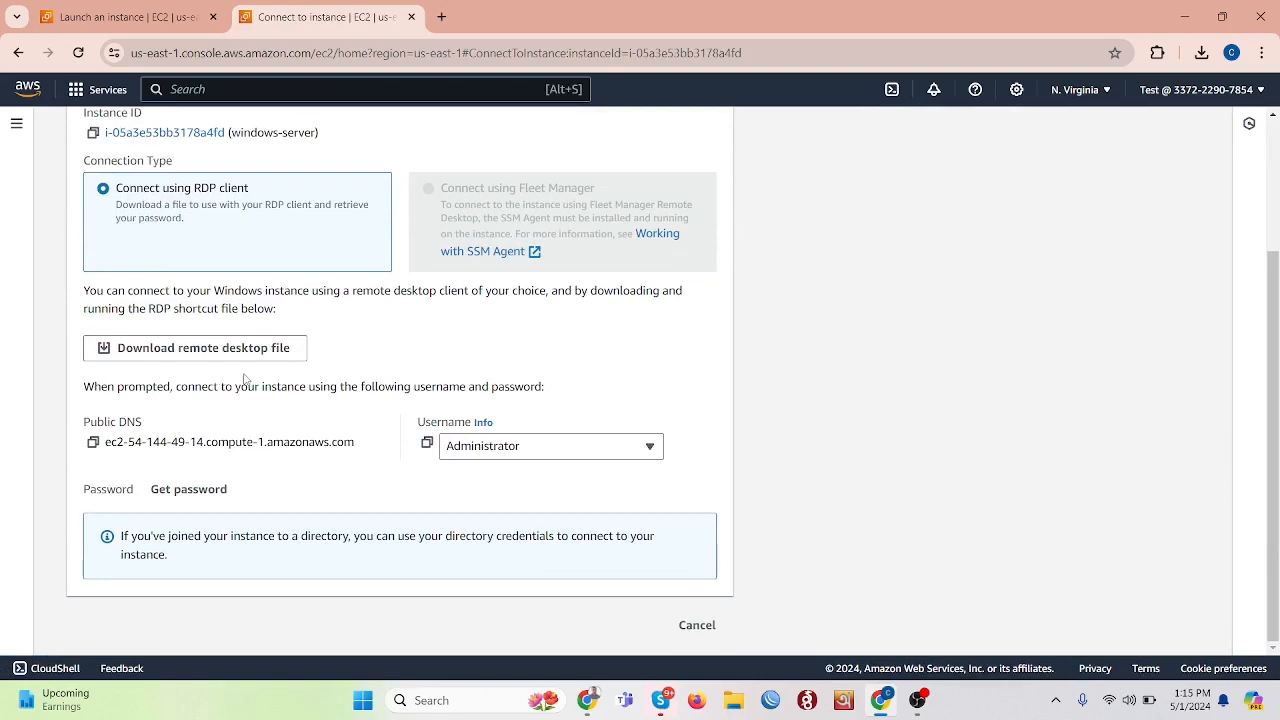
pyautogui.moveTo(441, 294); pyautogui.dragTo(511, 308)
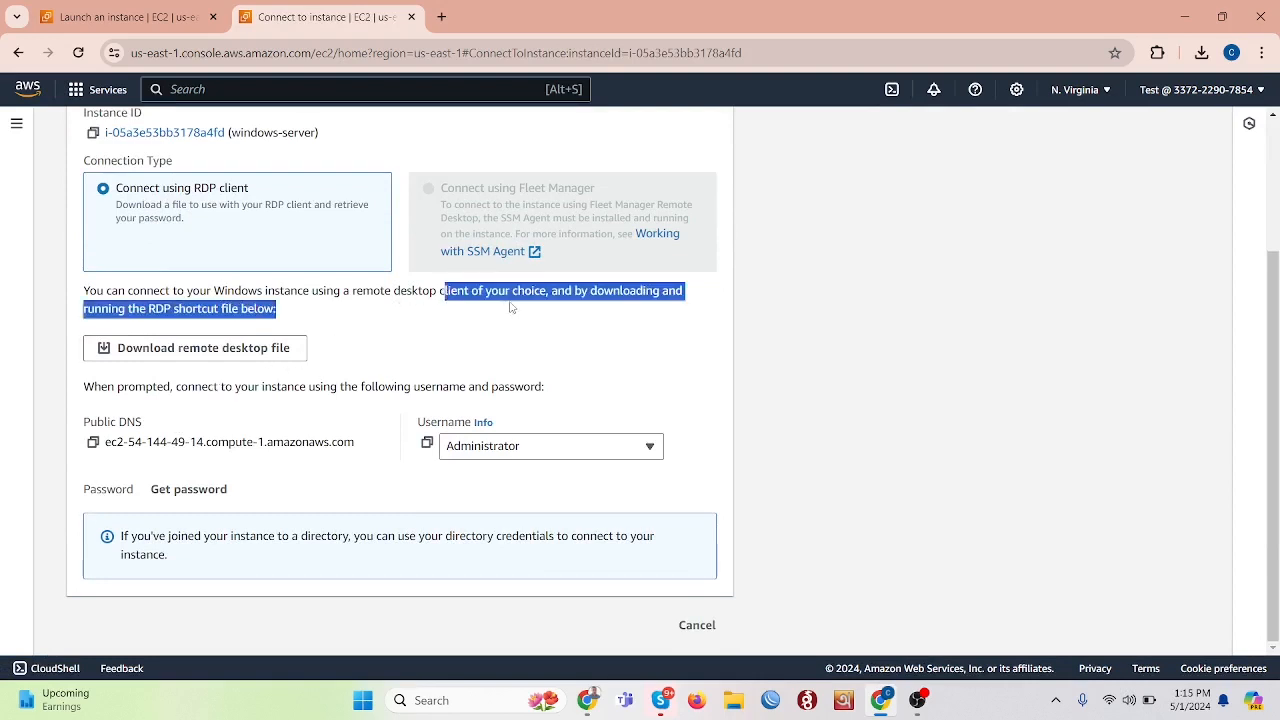
pyautogui.click(544, 291)
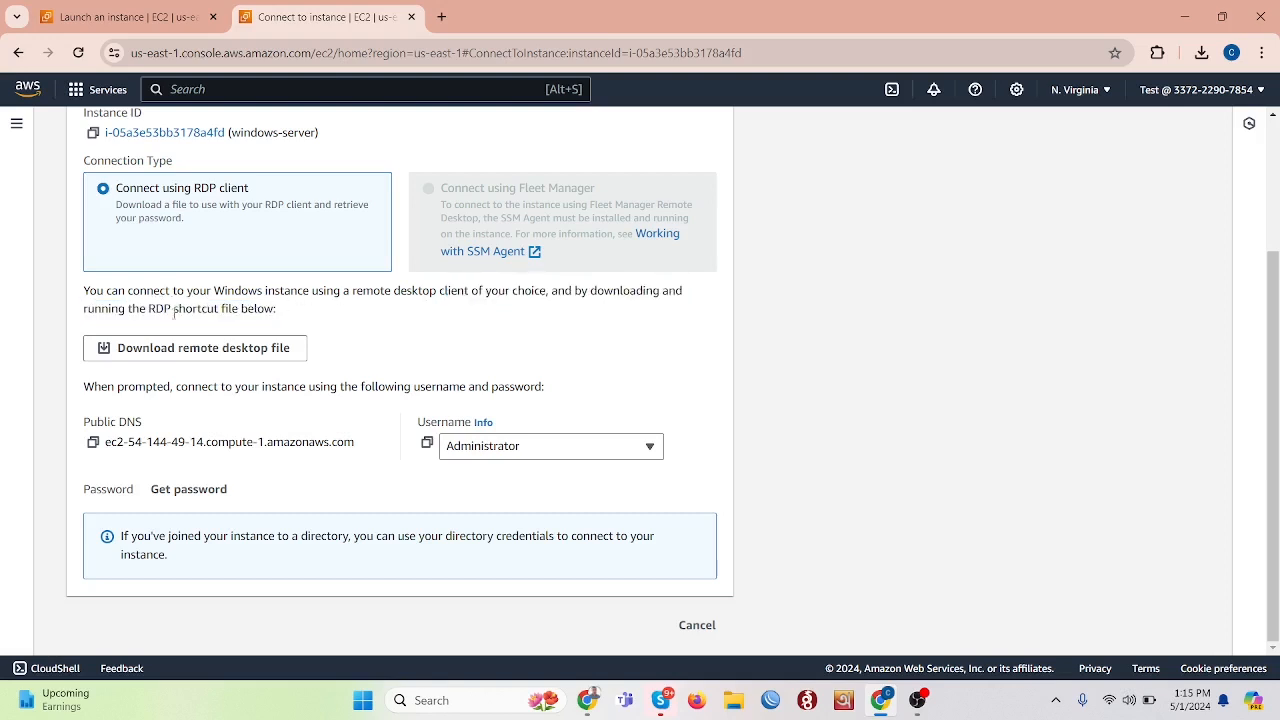
pyautogui.moveTo(174, 313); pyautogui.dragTo(250, 314)
pyautogui.click(250, 314)
pyautogui.click(479, 447)
pyautogui.click(479, 447)
pyautogui.tripleClick(120, 493)
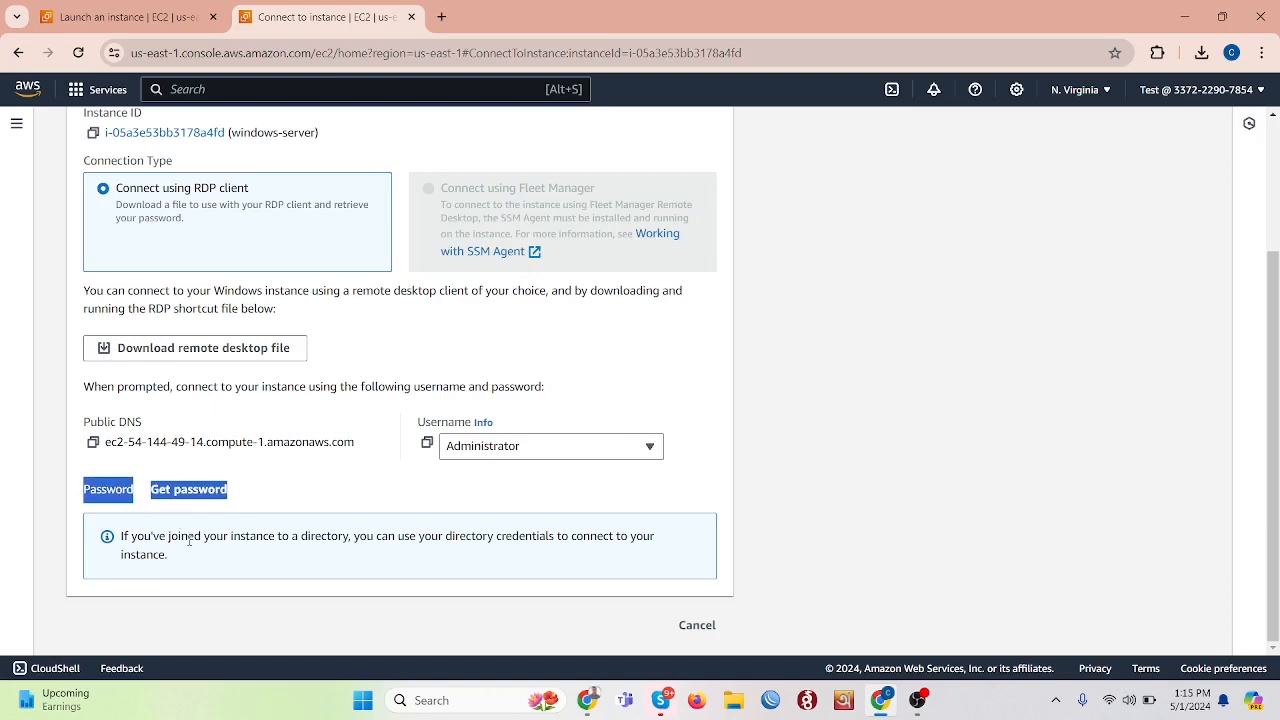
pyautogui.moveTo(189, 540); pyautogui.dragTo(545, 556)
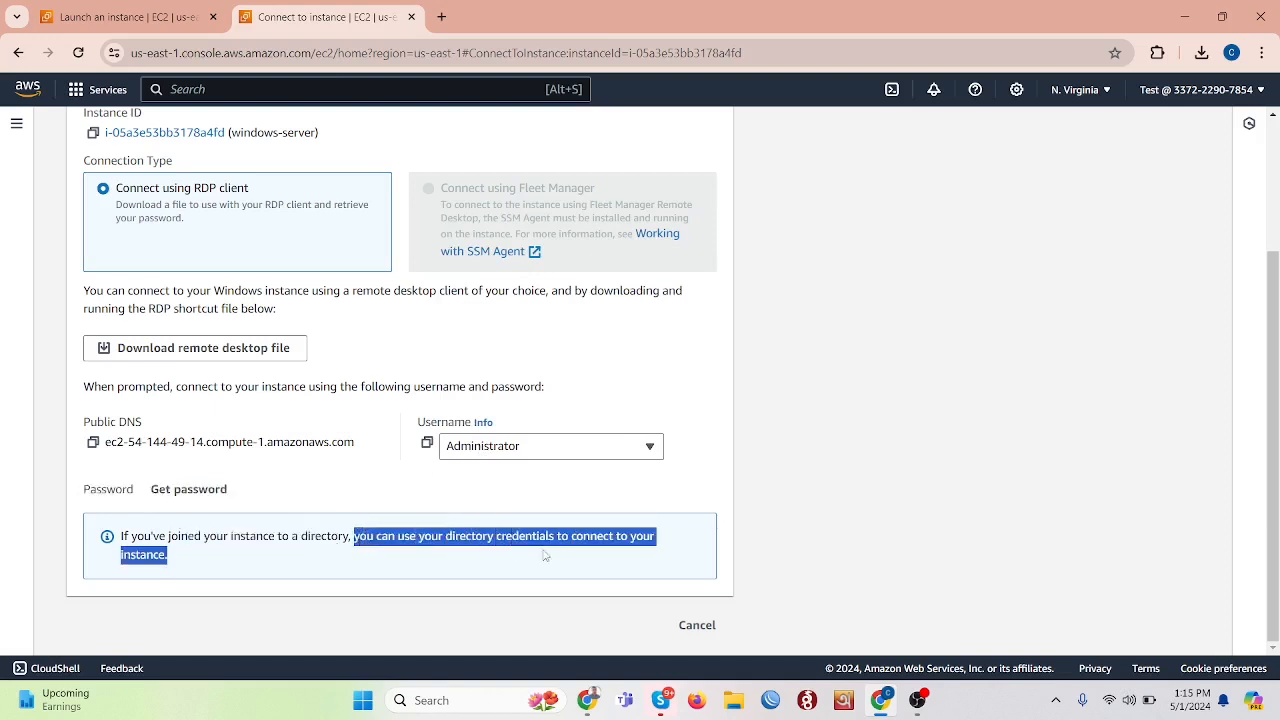
pyautogui.click(545, 556)
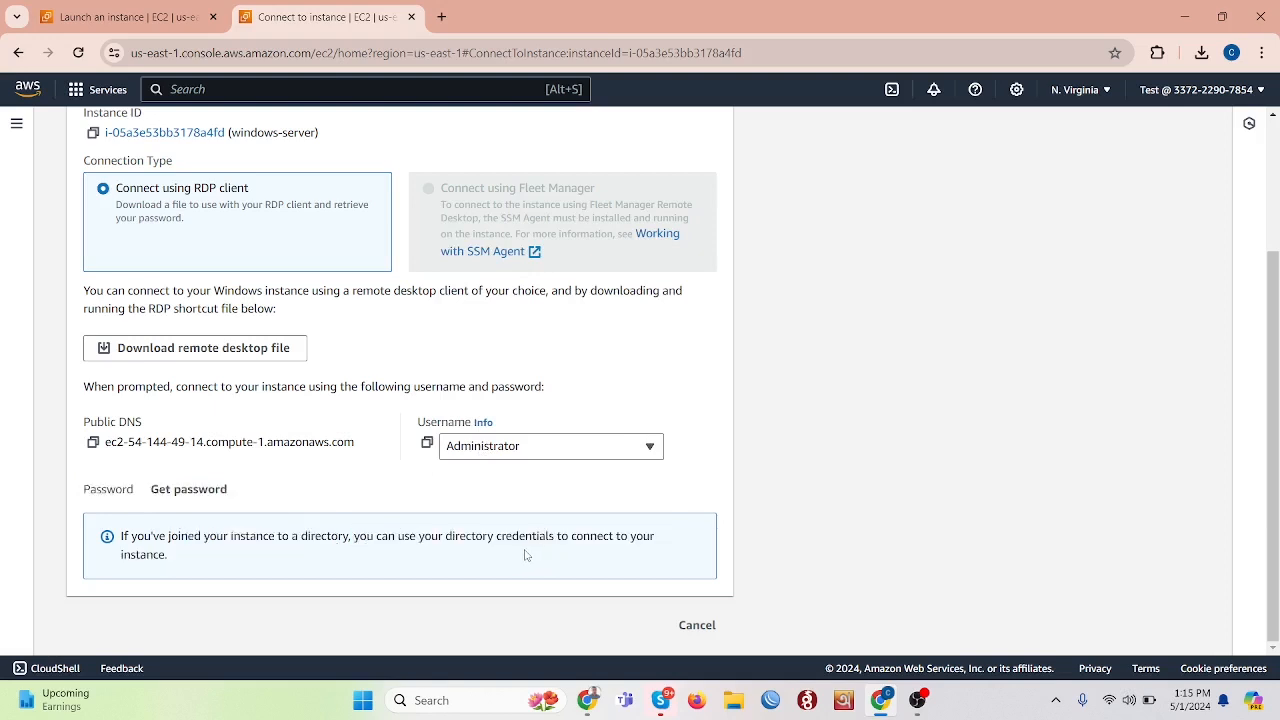
pyautogui.scroll(2, 440, 440)
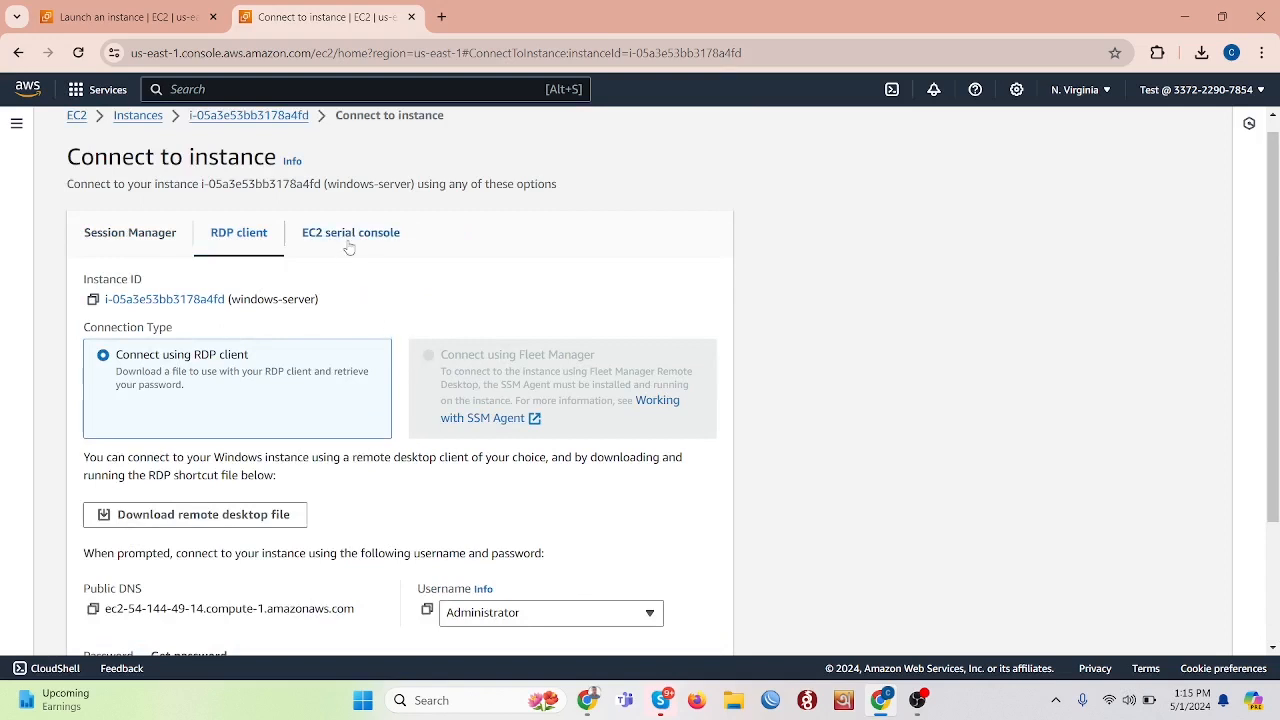
# Check the EC2 serial console option, return to the RDP client options and download the remote desktop file
pyautogui.click(349, 245)
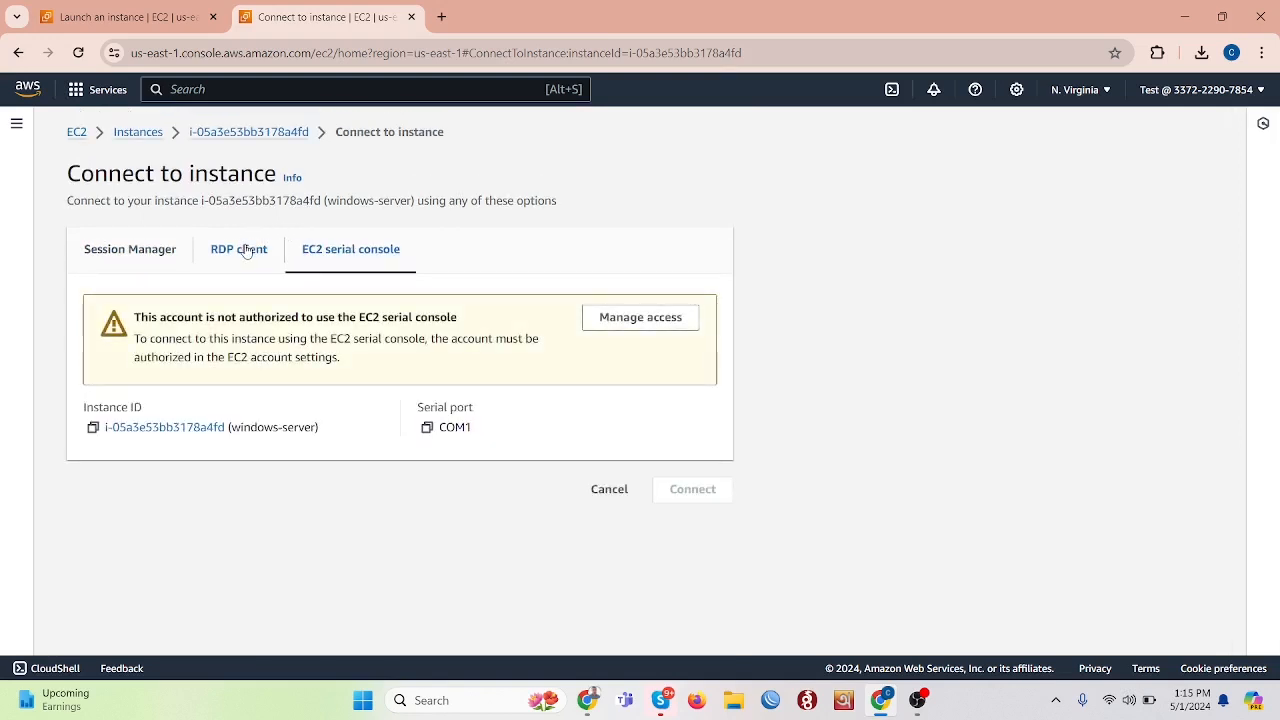
pyautogui.click(246, 251)
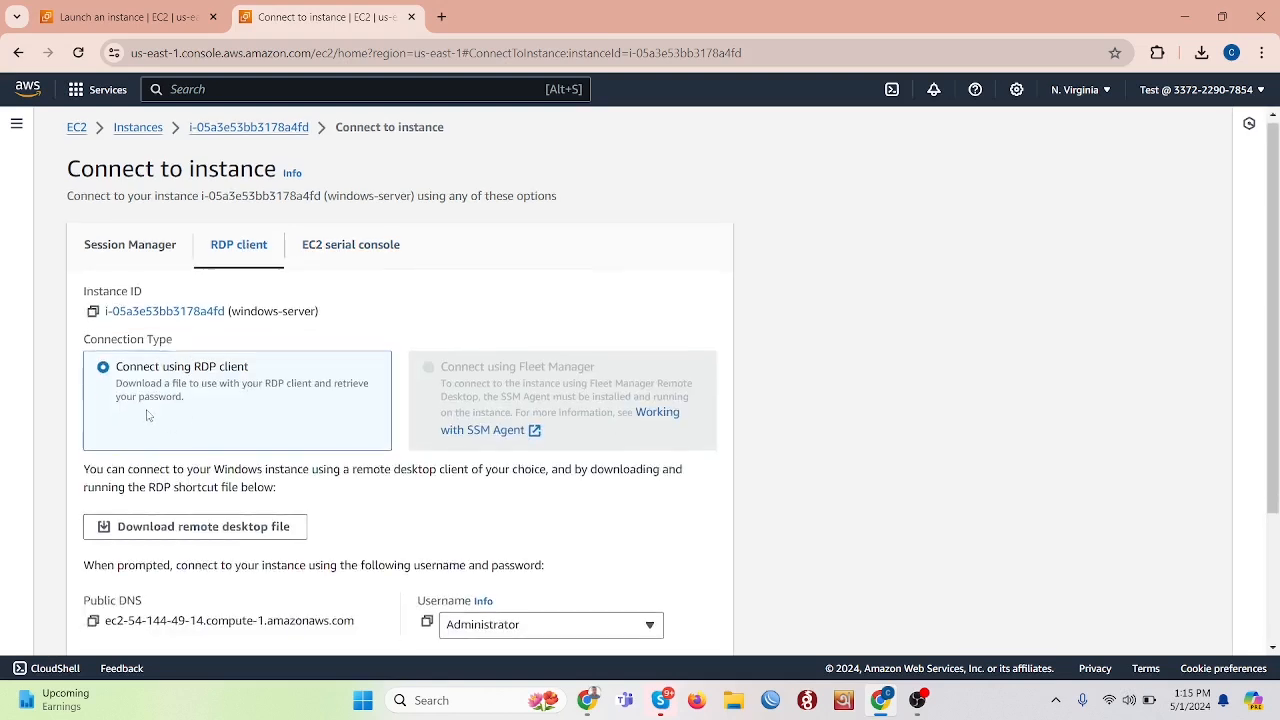
pyautogui.scroll(-2, 148, 415)
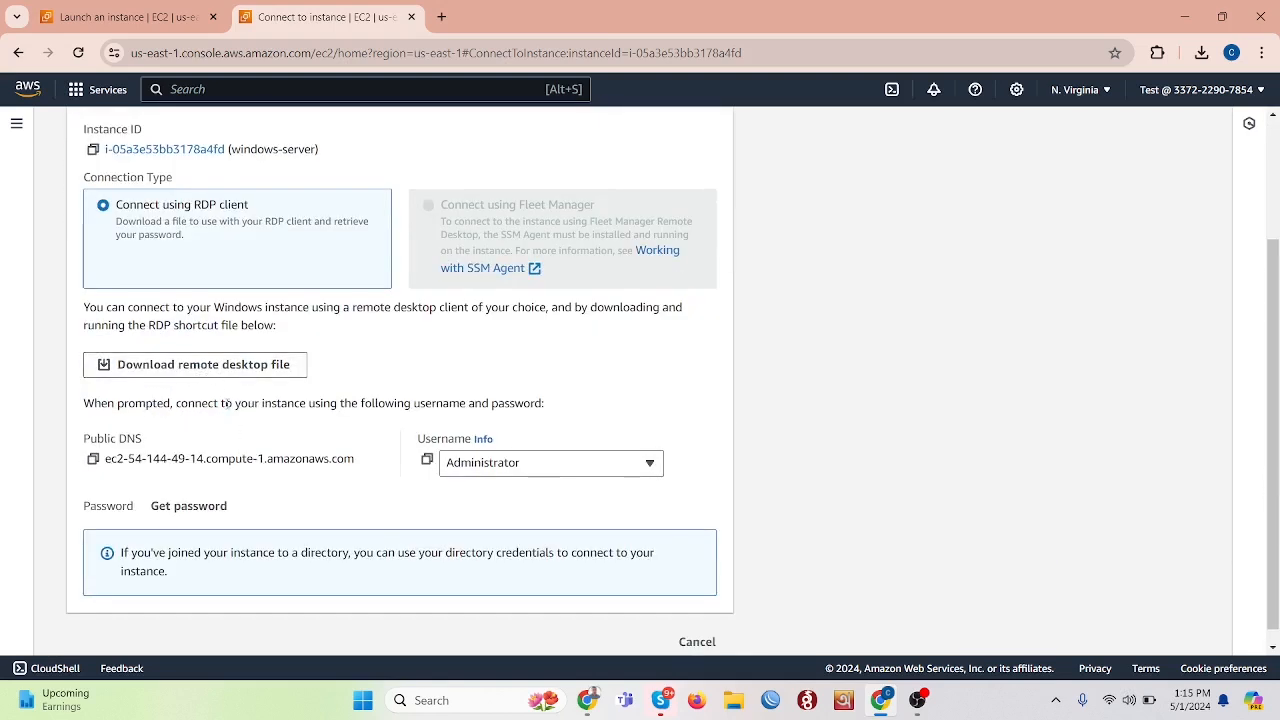
pyautogui.click(230, 370)
pyautogui.scroll(-1, 406, 486)
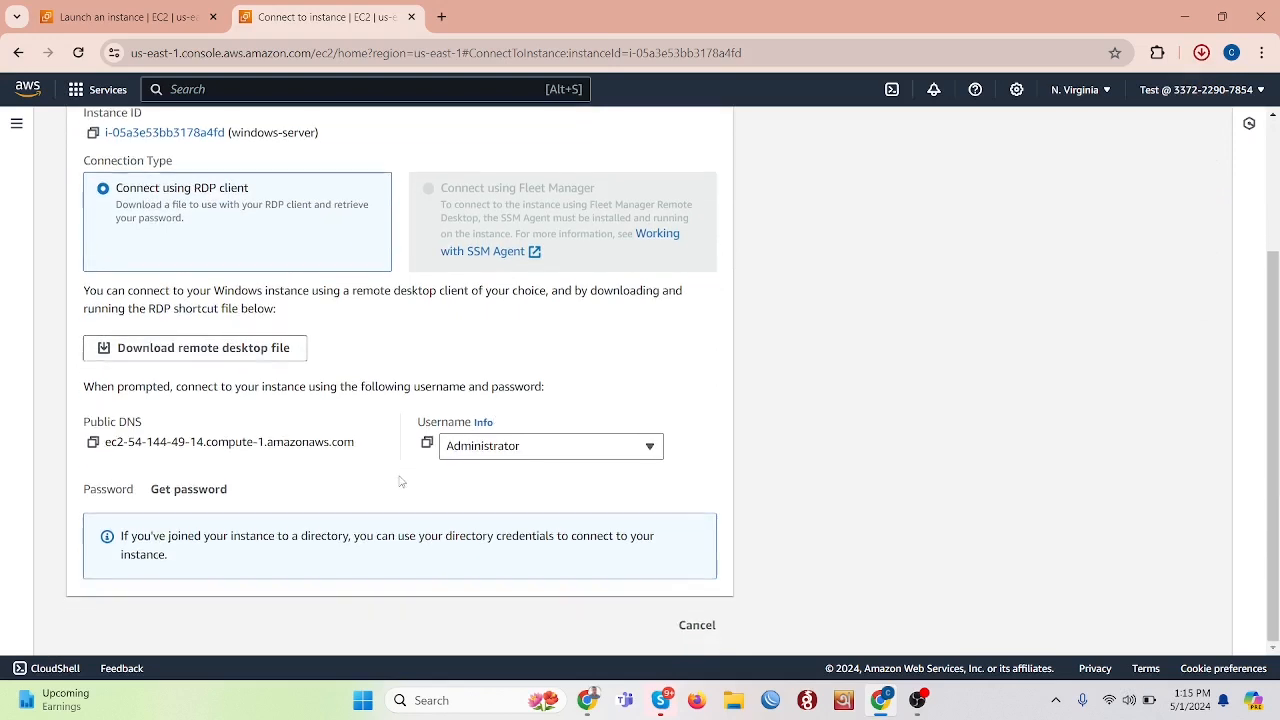
# Look over the available administrator usernames, keep Administrator and open the Windows password retrieval form at its private key contents
pyautogui.click(487, 450)
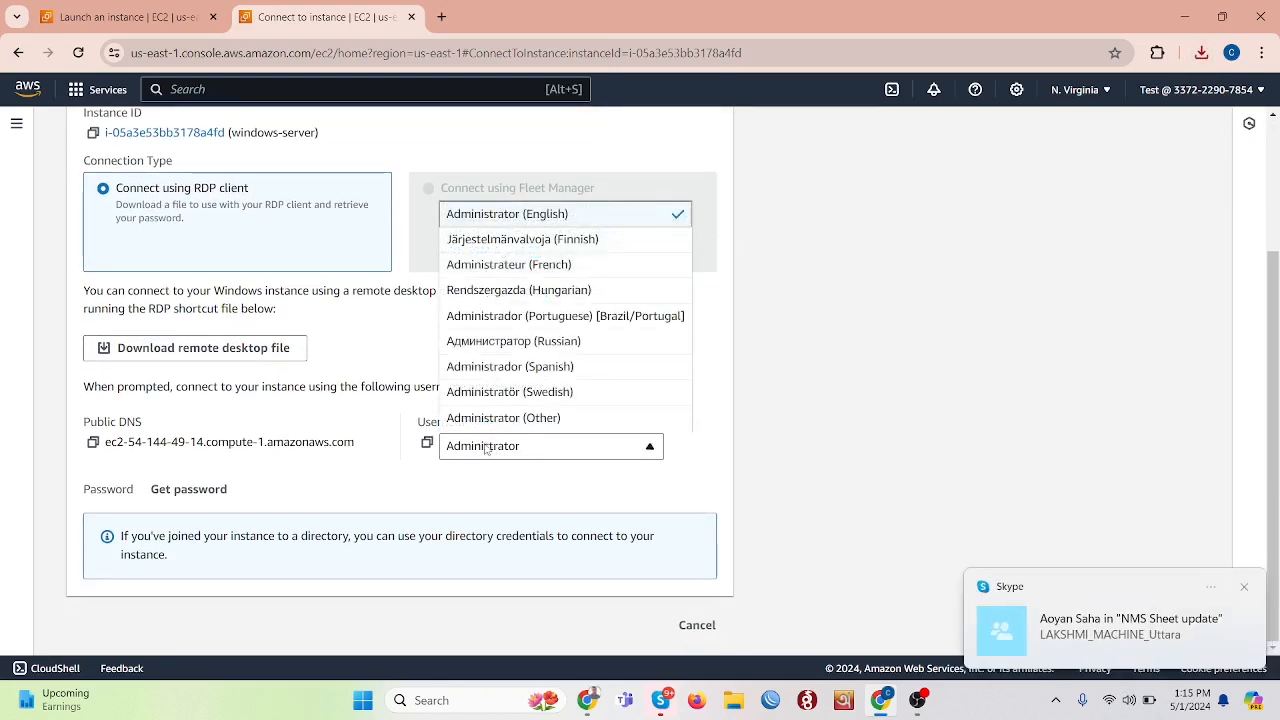
pyautogui.click(486, 450)
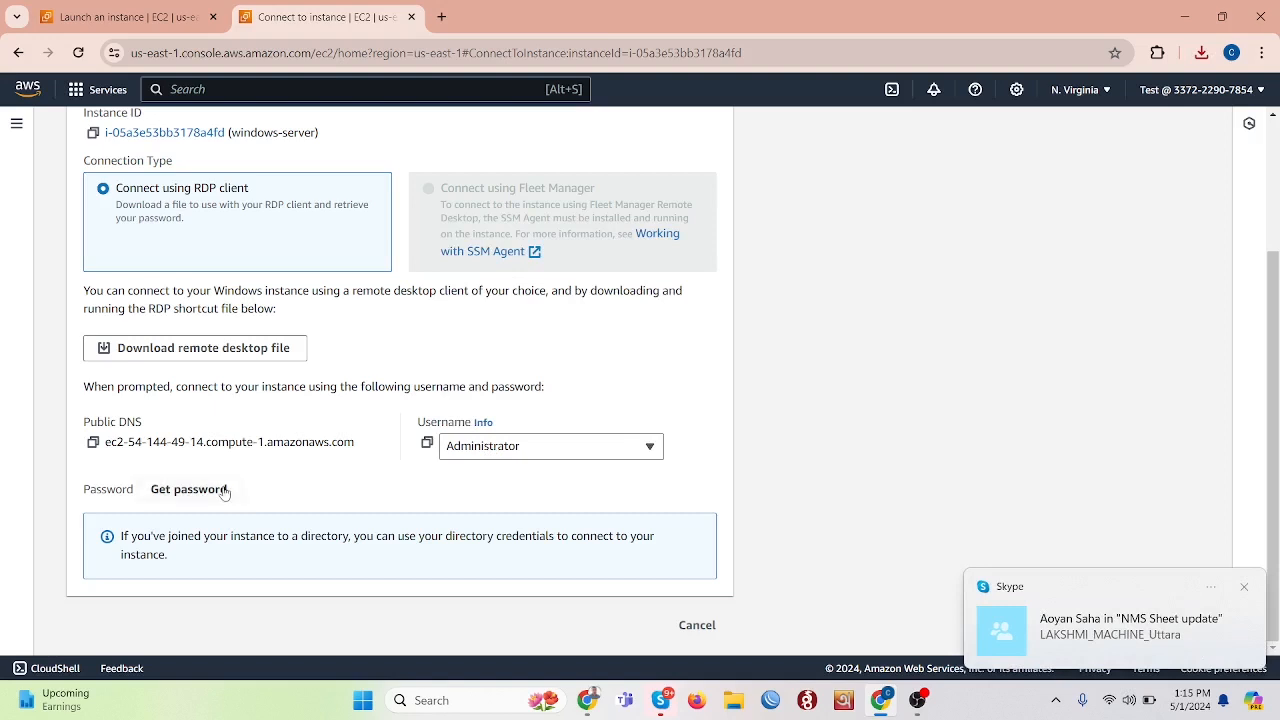
pyautogui.click(190, 489)
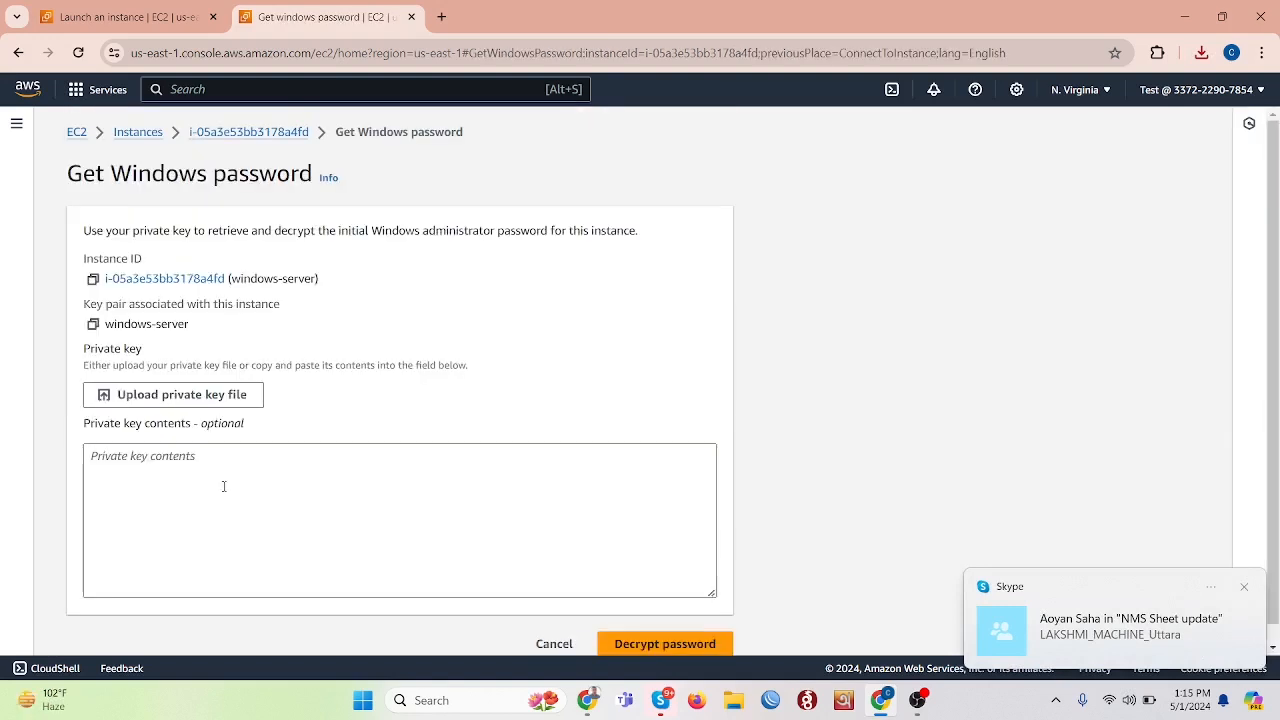
pyautogui.click(224, 486)
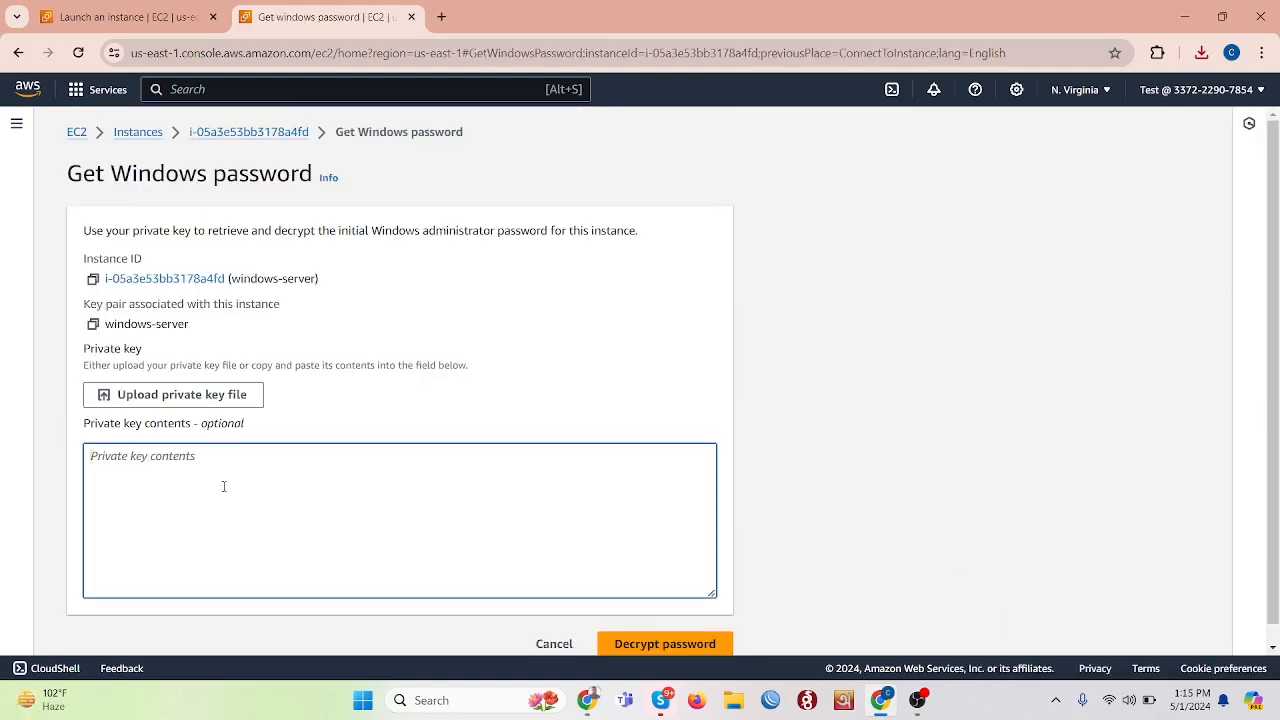
# Open windows-server.pem from the Downloads folder in File Explorer with Notepad, for this one time only
pyautogui.click(733, 703)
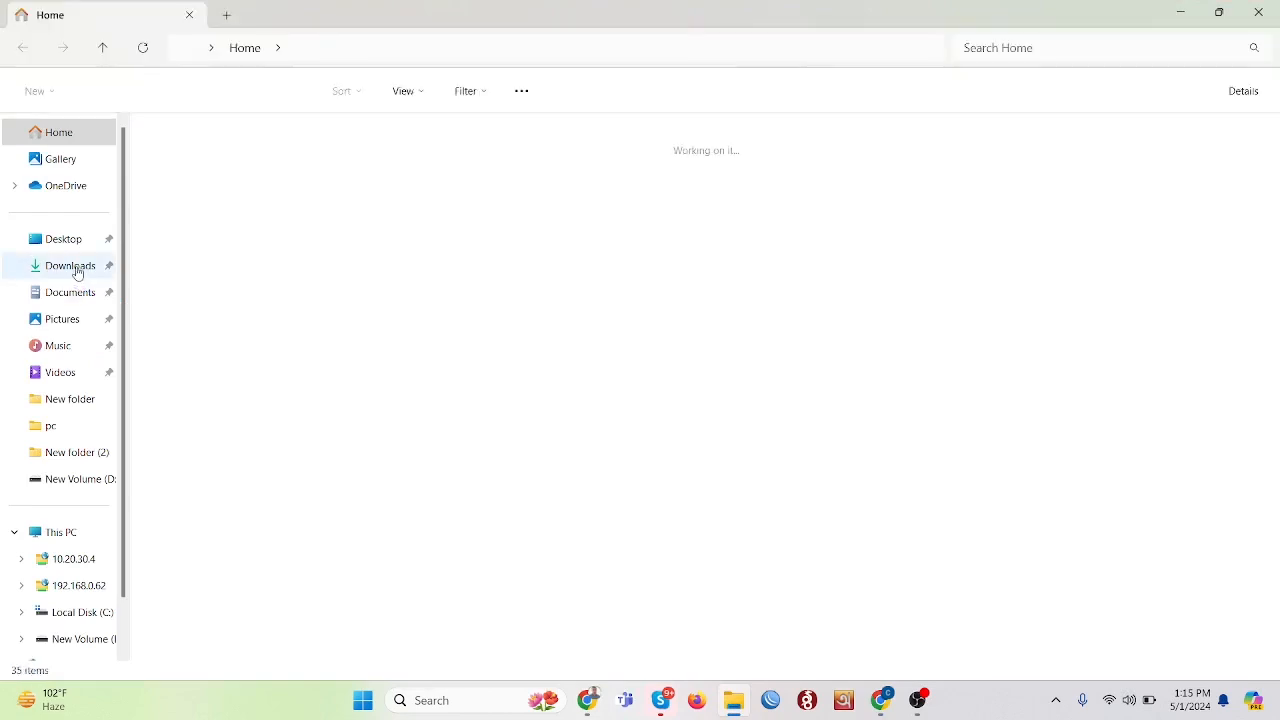
pyautogui.click(77, 271)
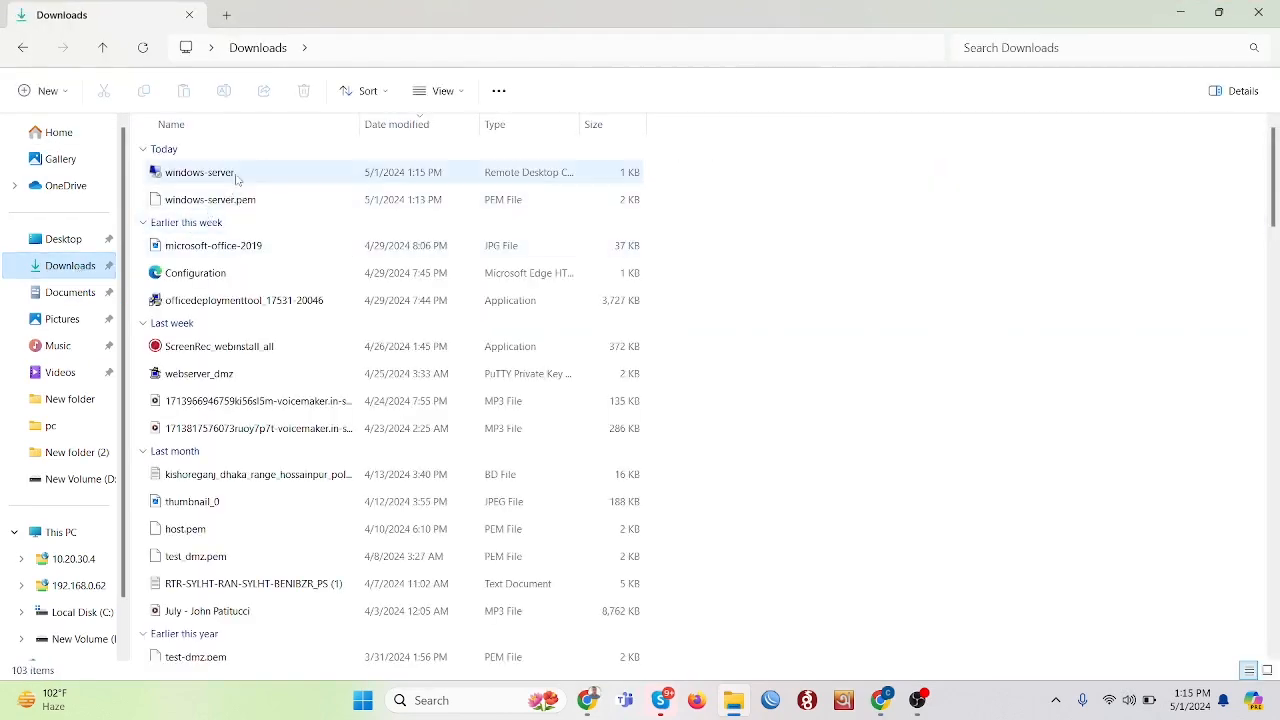
pyautogui.click(237, 176)
pyautogui.click(243, 205)
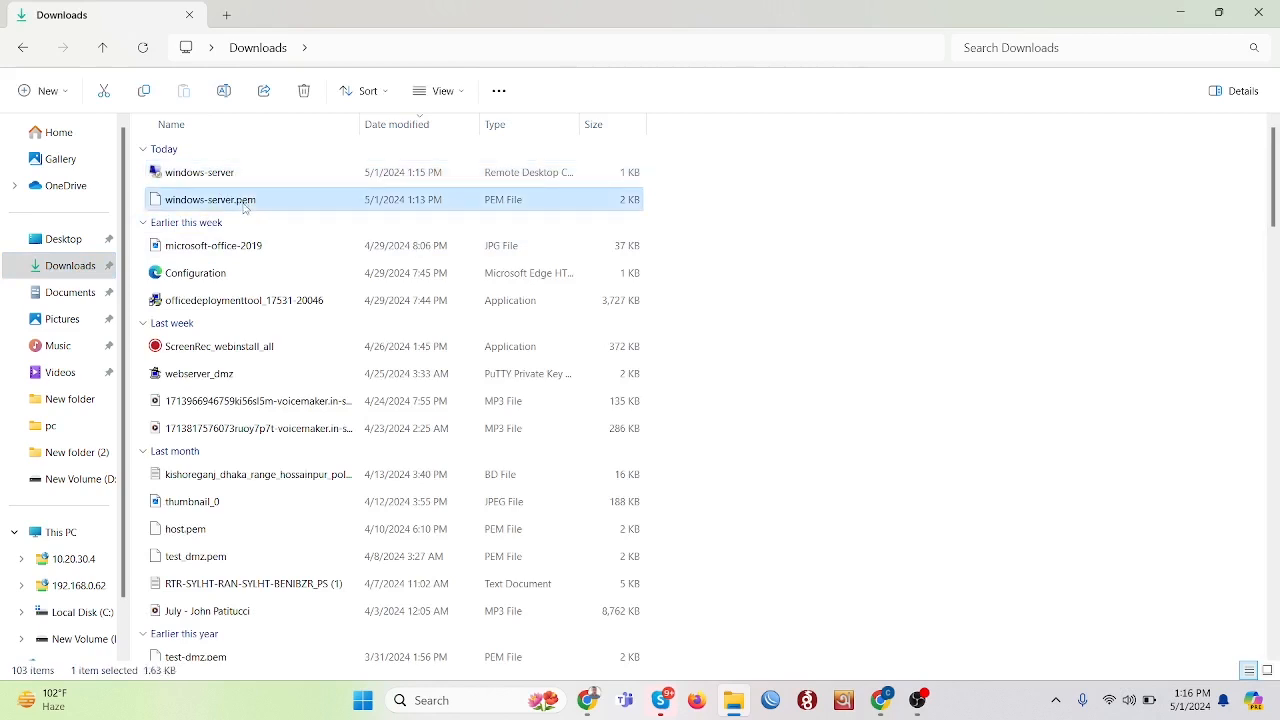
pyautogui.rightClick(243, 205)
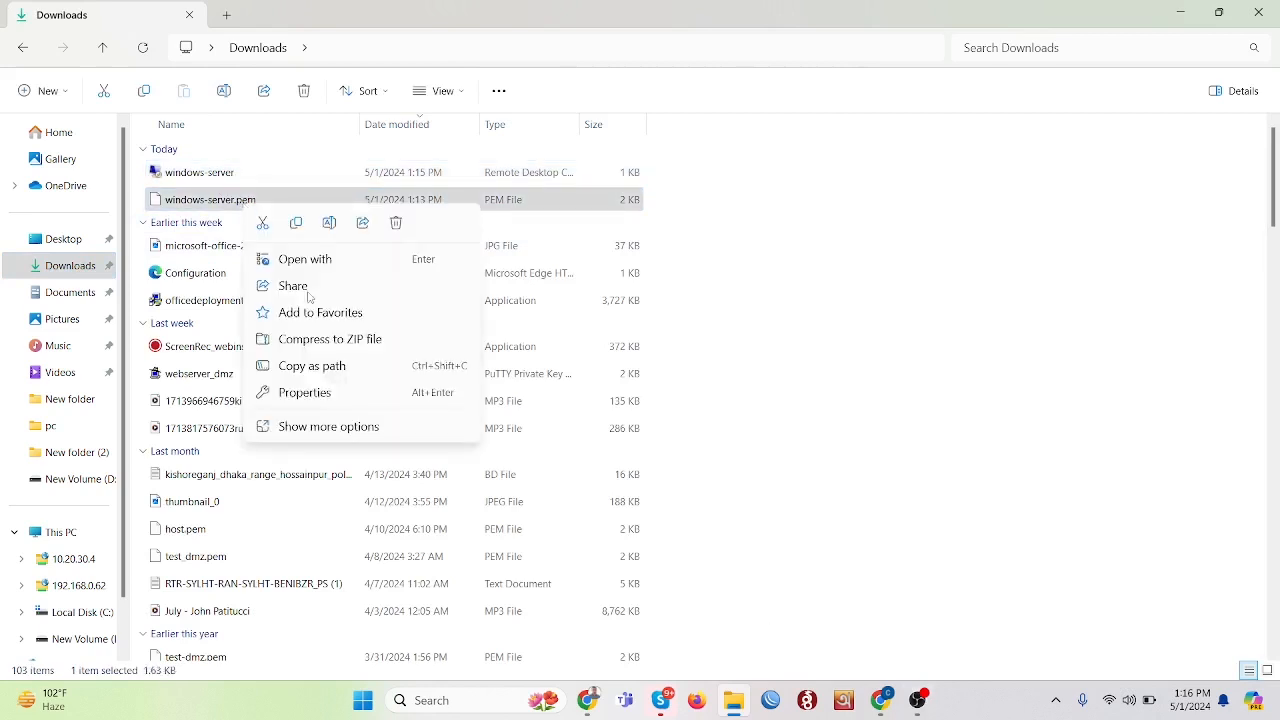
pyautogui.click(160, 204)
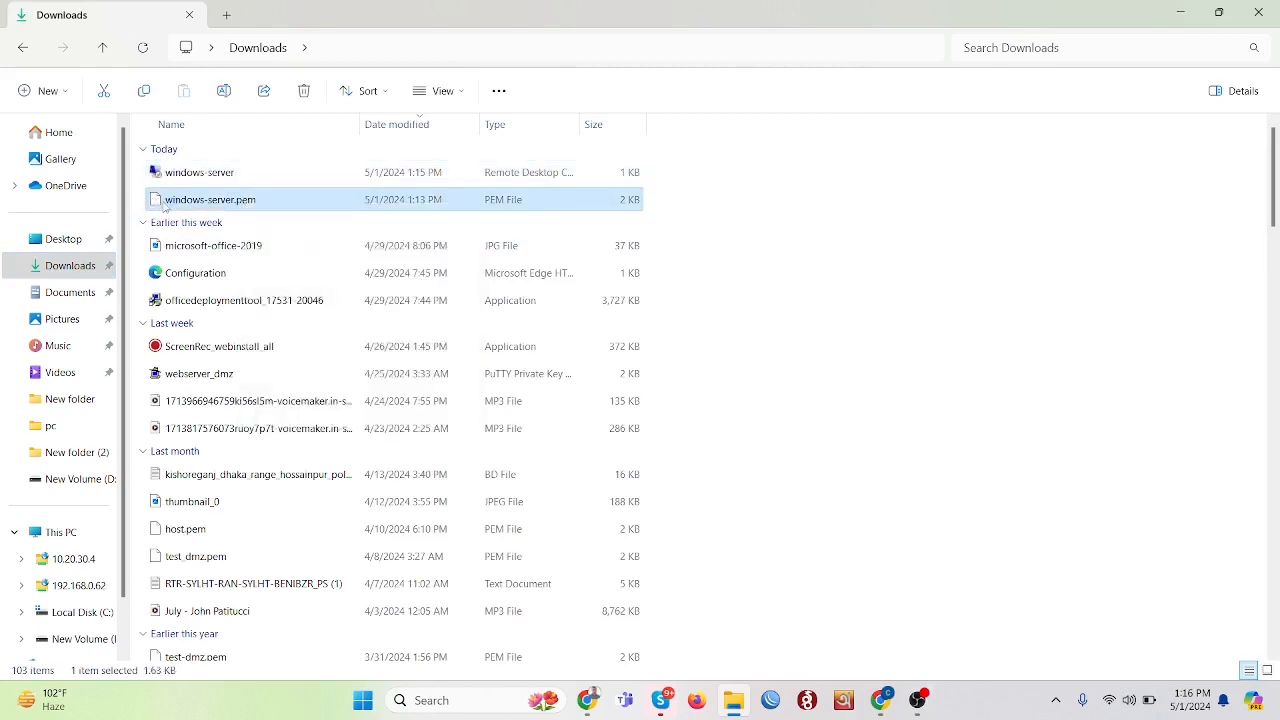
pyautogui.doubleClick(165, 205)
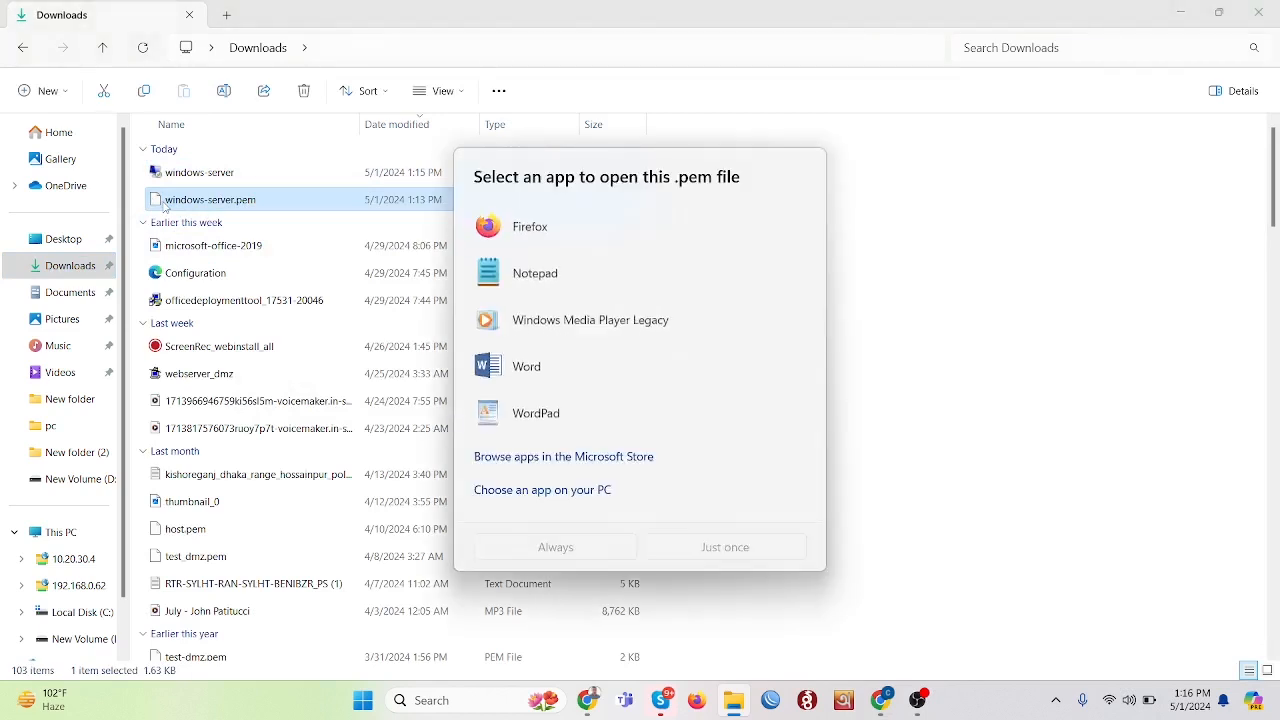
pyautogui.click(560, 272)
pyautogui.click(709, 553)
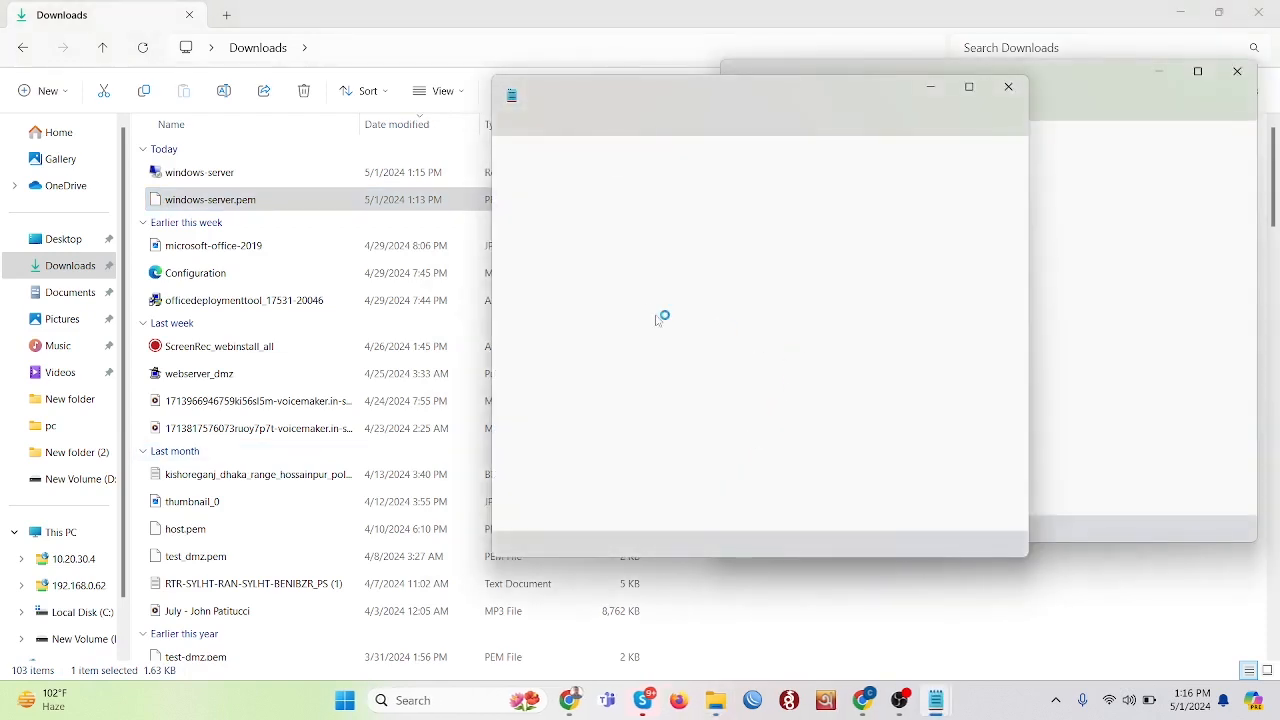
pyautogui.click(929, 88)
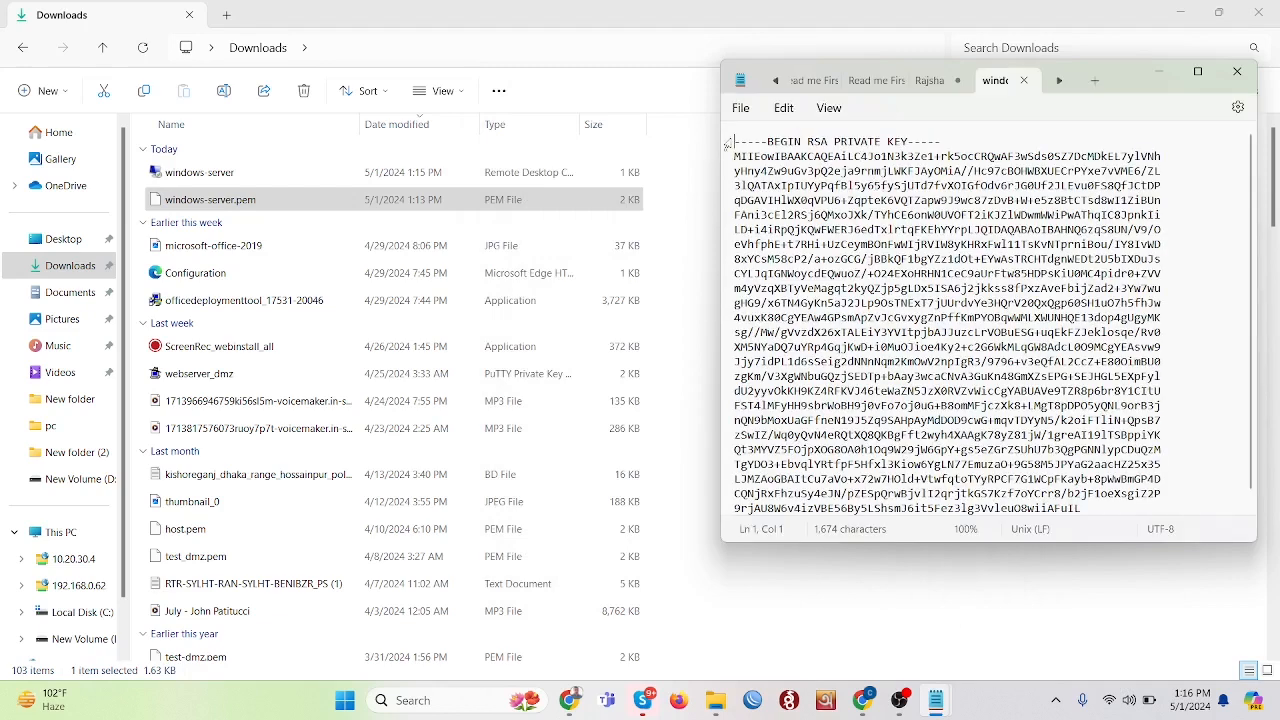
# Copy the entire RSA private key text, including its BEGIN and END lines, from windows-server.pem
pyautogui.moveTo(735, 141); pyautogui.dragTo(965, 515)
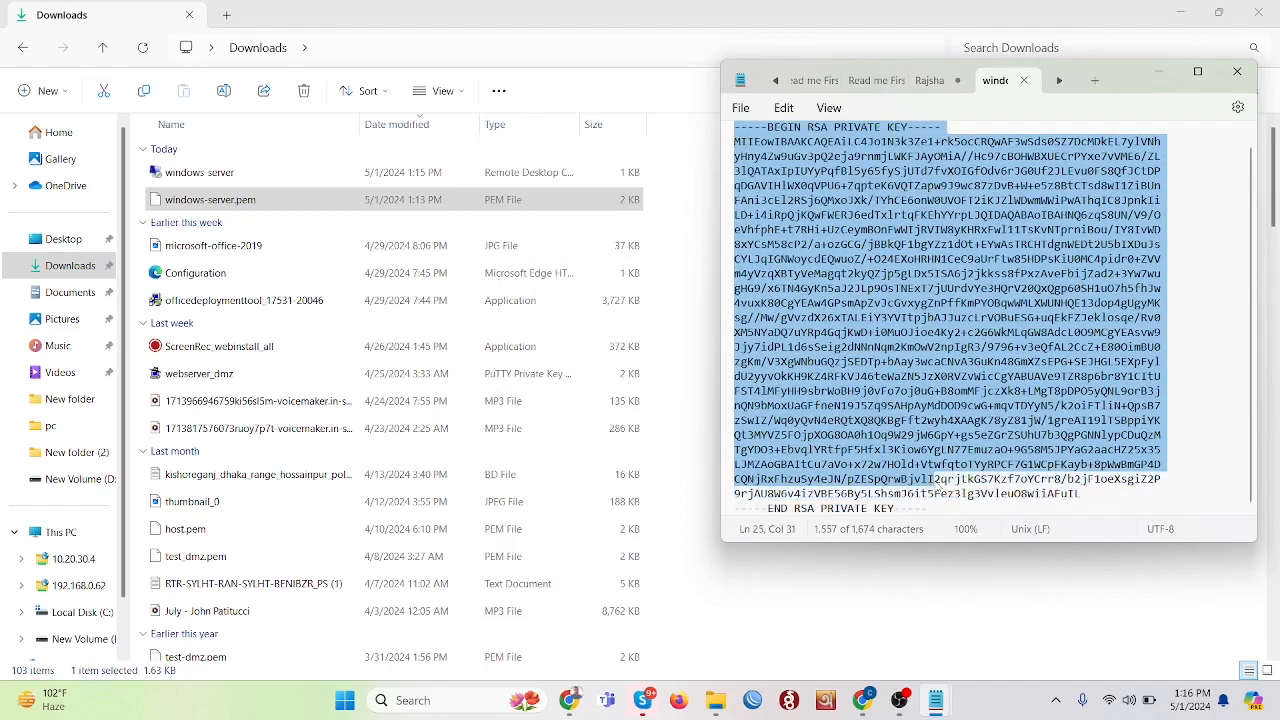
pyautogui.scroll(-1, 978, 558)
pyautogui.rightClick(854, 386)
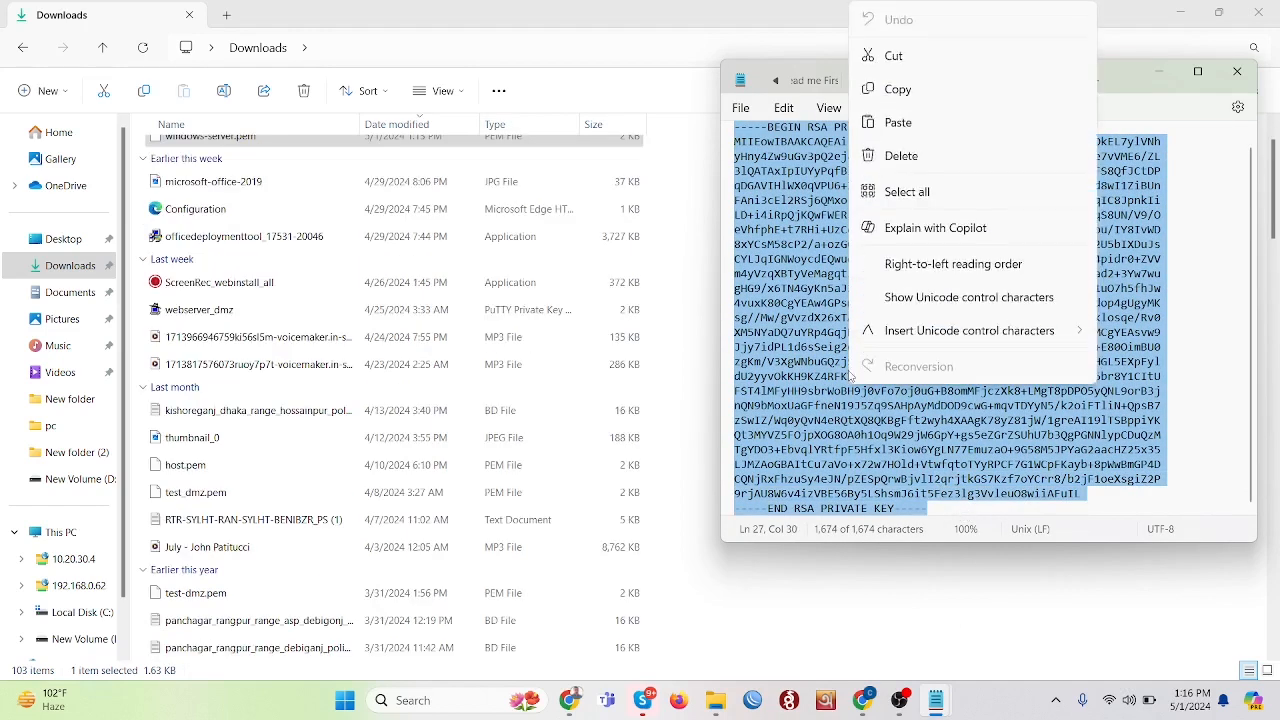
pyautogui.click(898, 92)
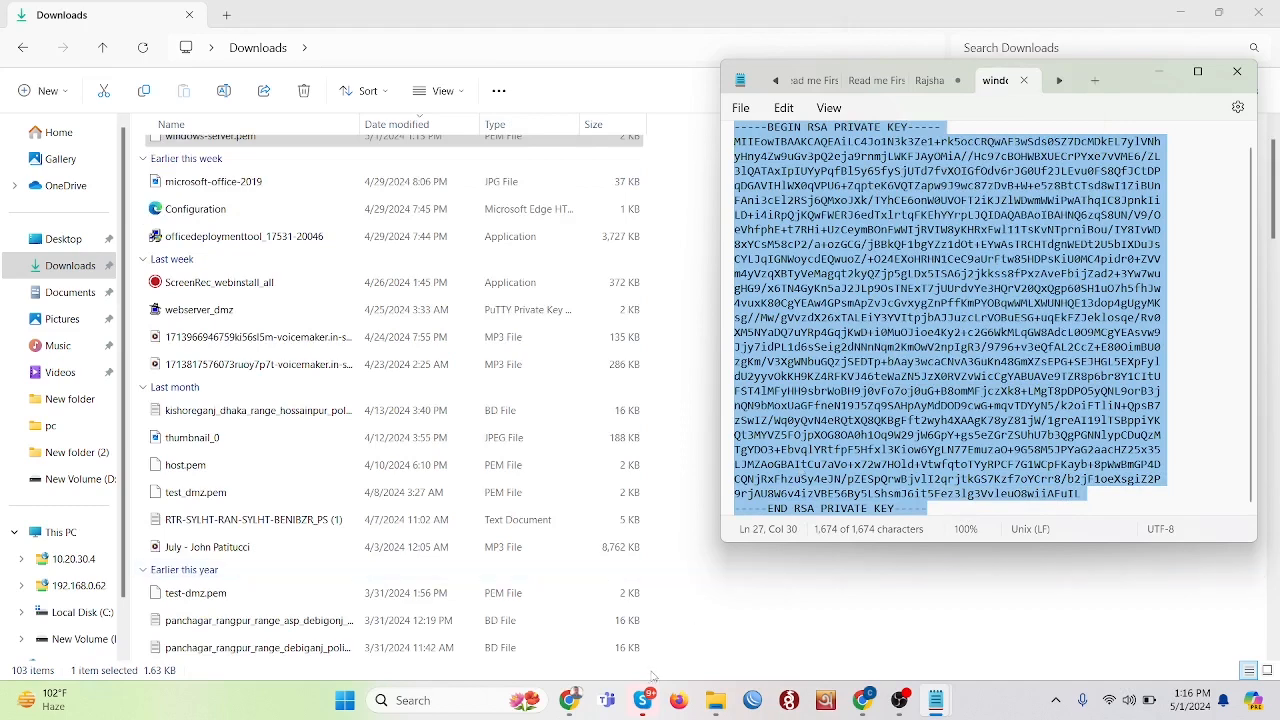
# Return to the Get Windows password page in Chrome, paste the copied private key into its contents and decrypt the password
pyautogui.click(572, 702)
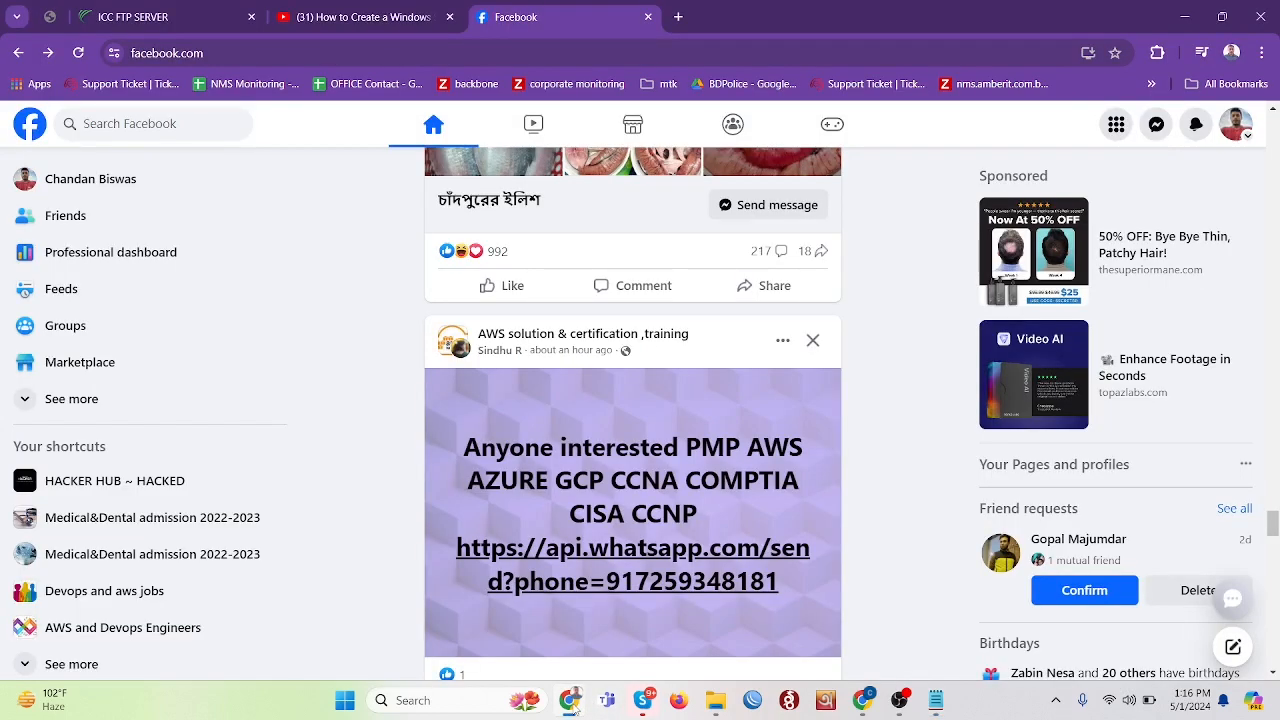
pyautogui.click(572, 702)
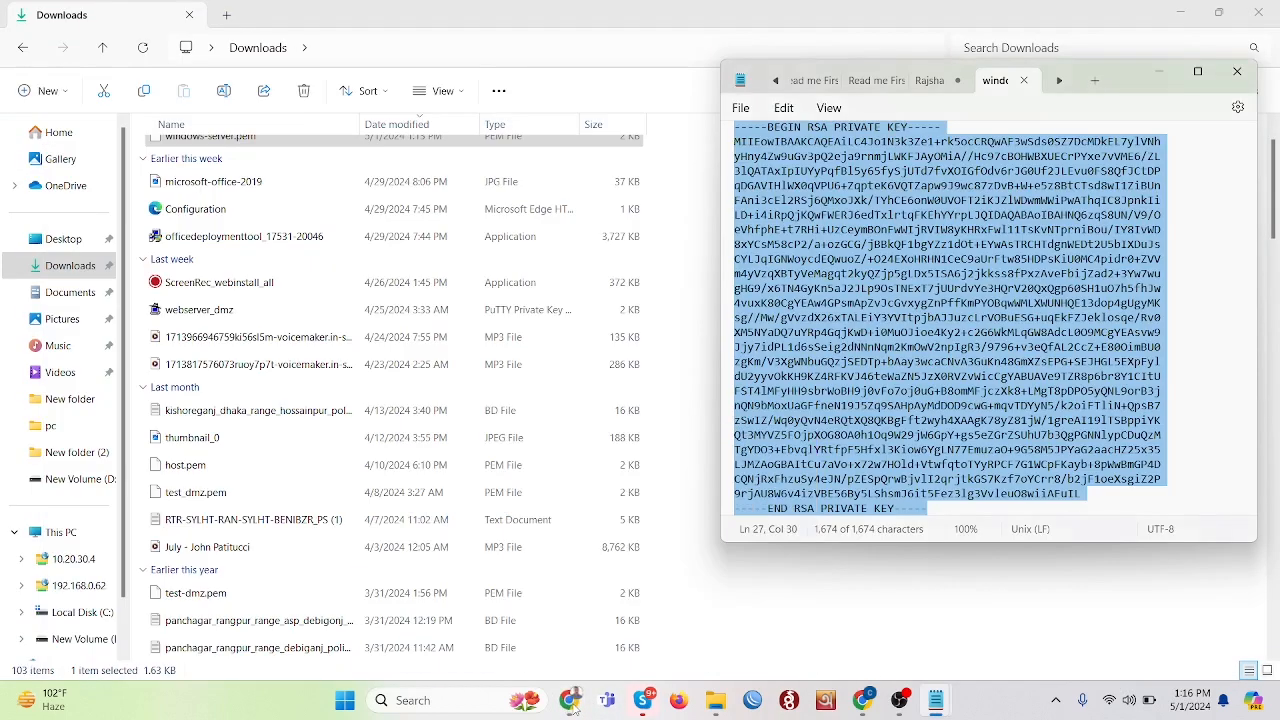
pyautogui.click(862, 700)
pyautogui.rightClick(363, 480)
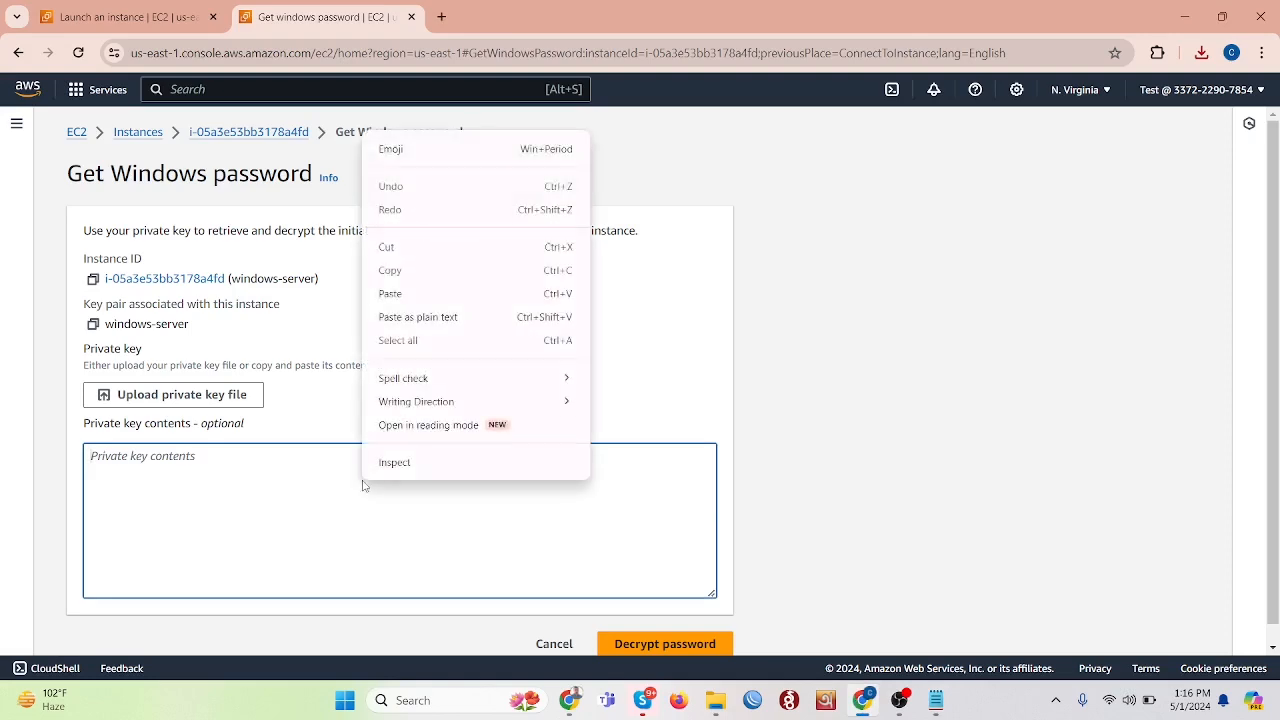
pyautogui.click(418, 298)
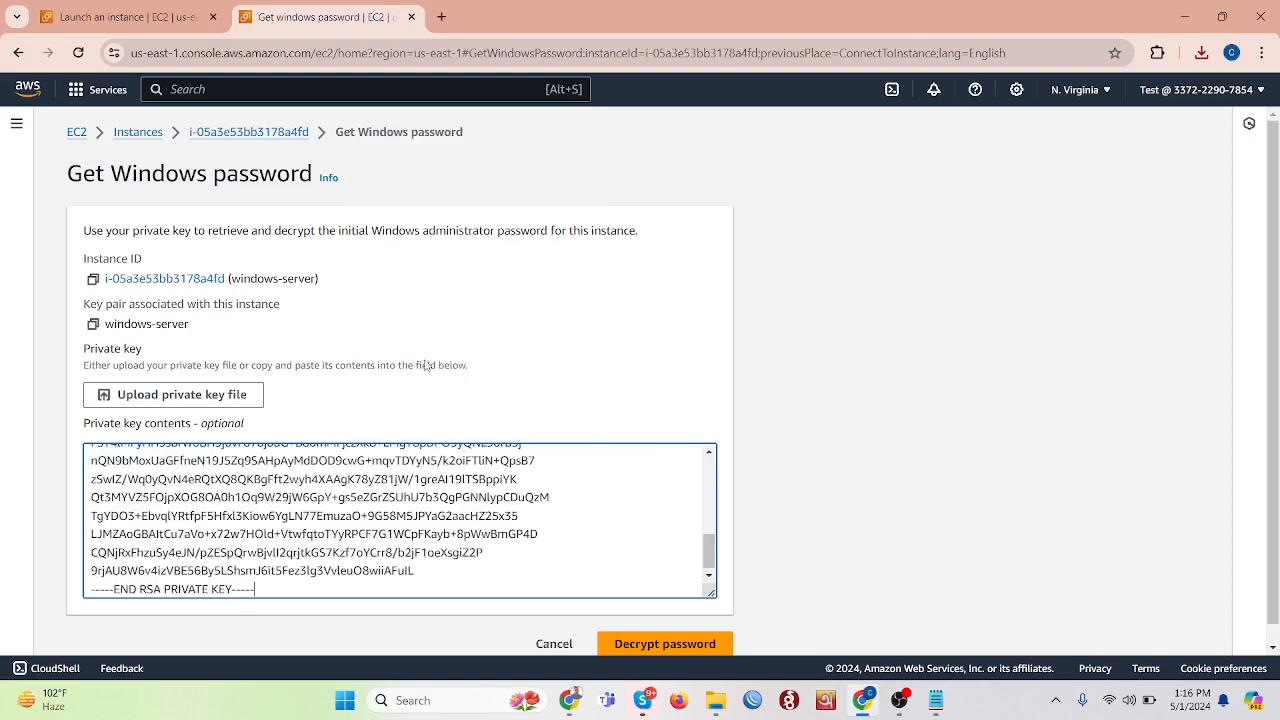
pyautogui.click(648, 645)
# Copy the decrypted administrator password, followed by the instance's public DNS name
pyautogui.scroll(-2, 425, 500)
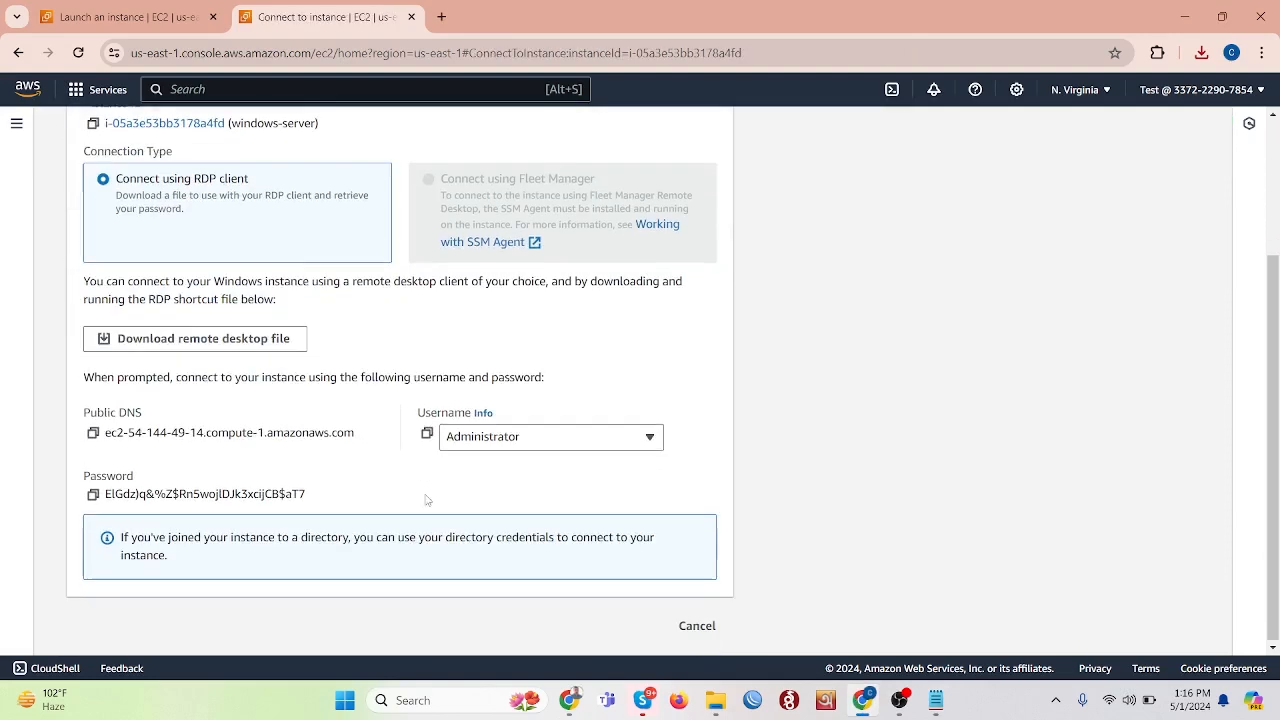
pyautogui.click(92, 493)
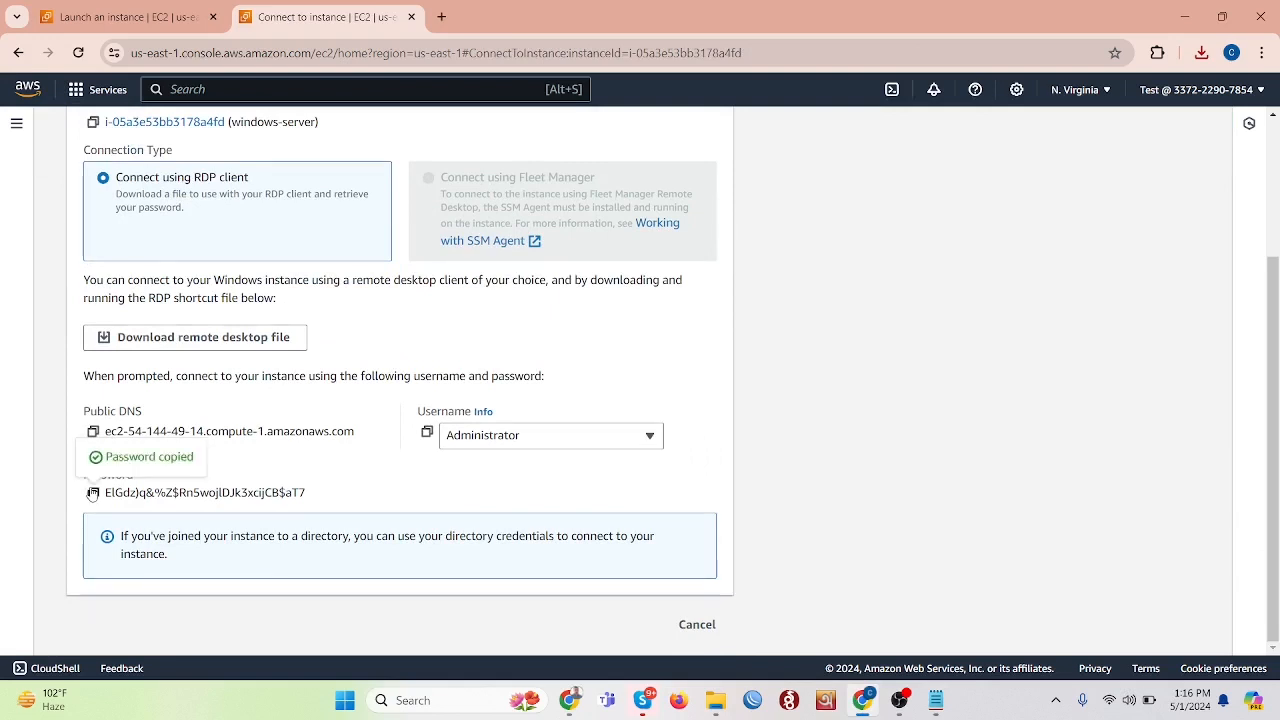
pyautogui.click(94, 433)
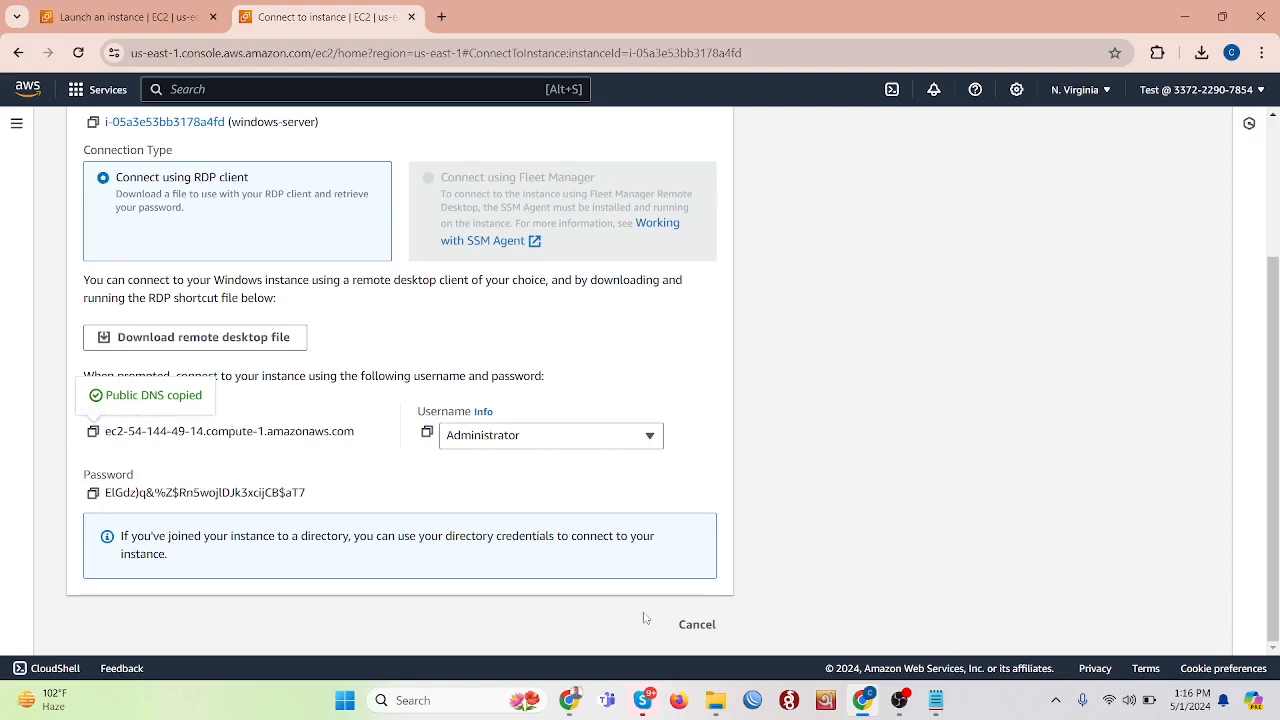
# Open Remote Desktop Connection and start a connection to the copied public DNS, ec2-54-144-49-14.compute-1.amazonaws.com
pyautogui.press('super')
pyautogui.write('re')
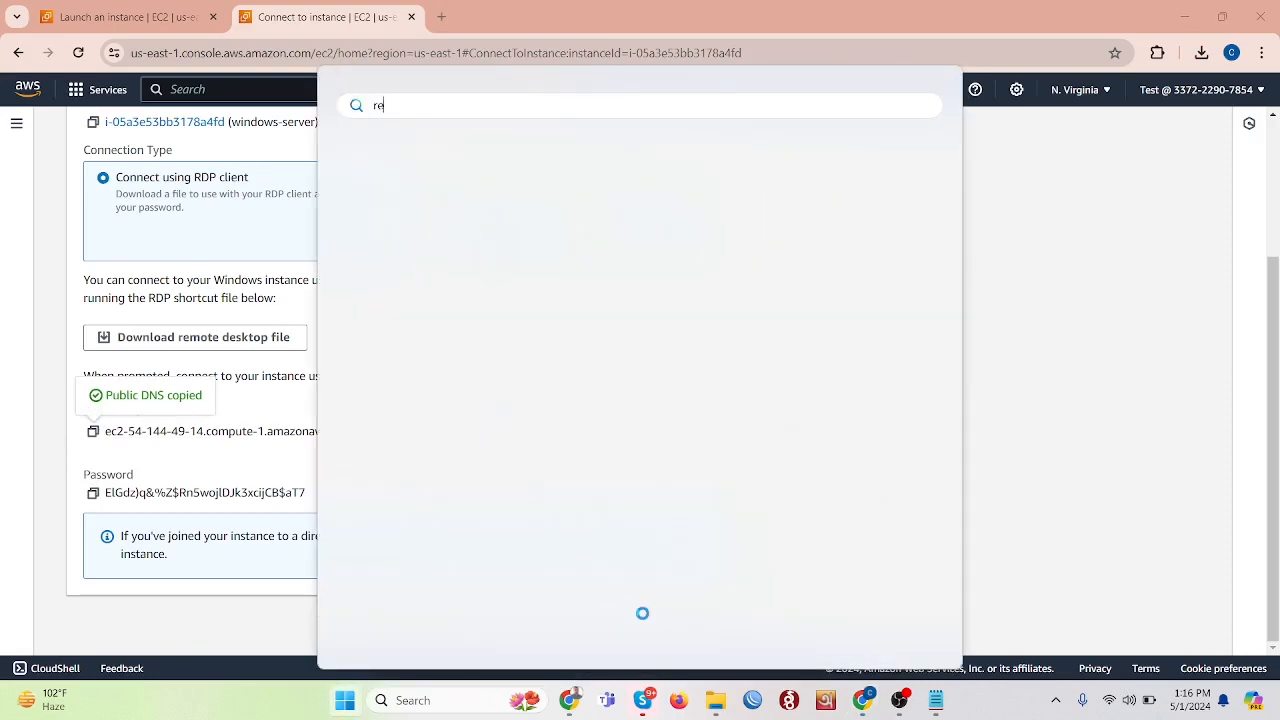
pyautogui.write('mot')
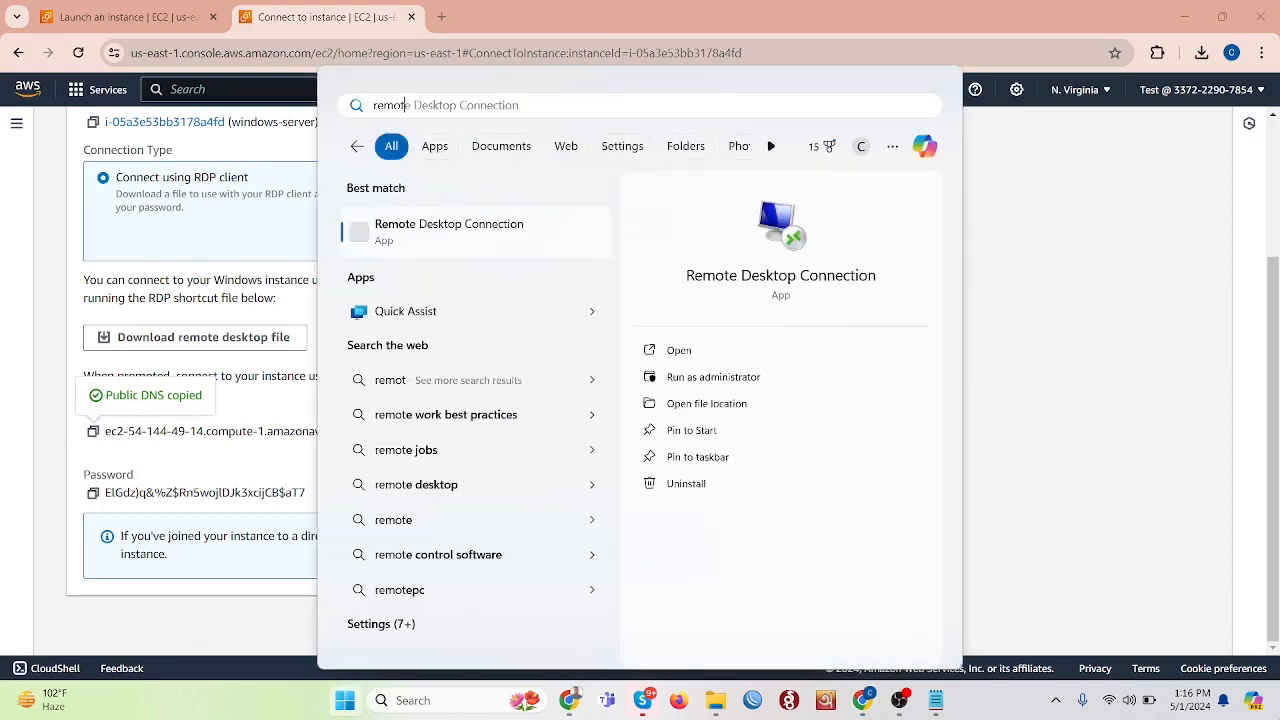
pyautogui.press('Return')
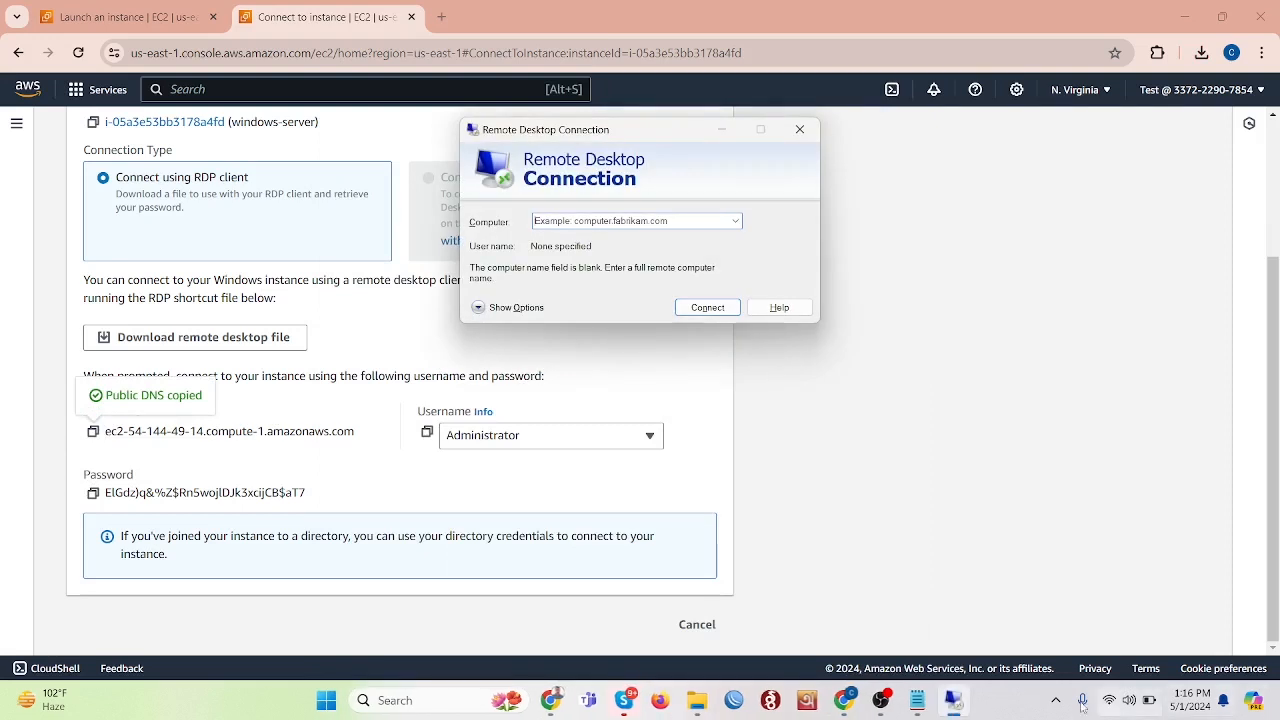
pyautogui.rightClick(546, 221)
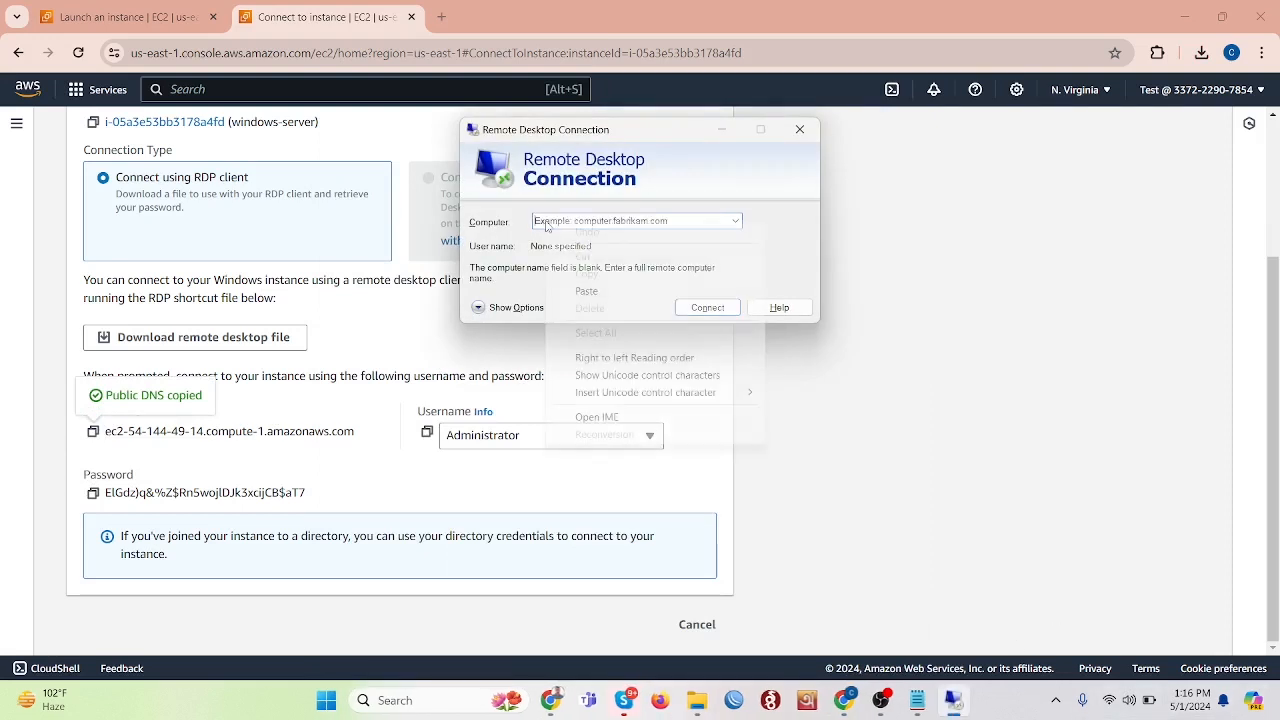
pyautogui.click(598, 291)
pyautogui.click(706, 307)
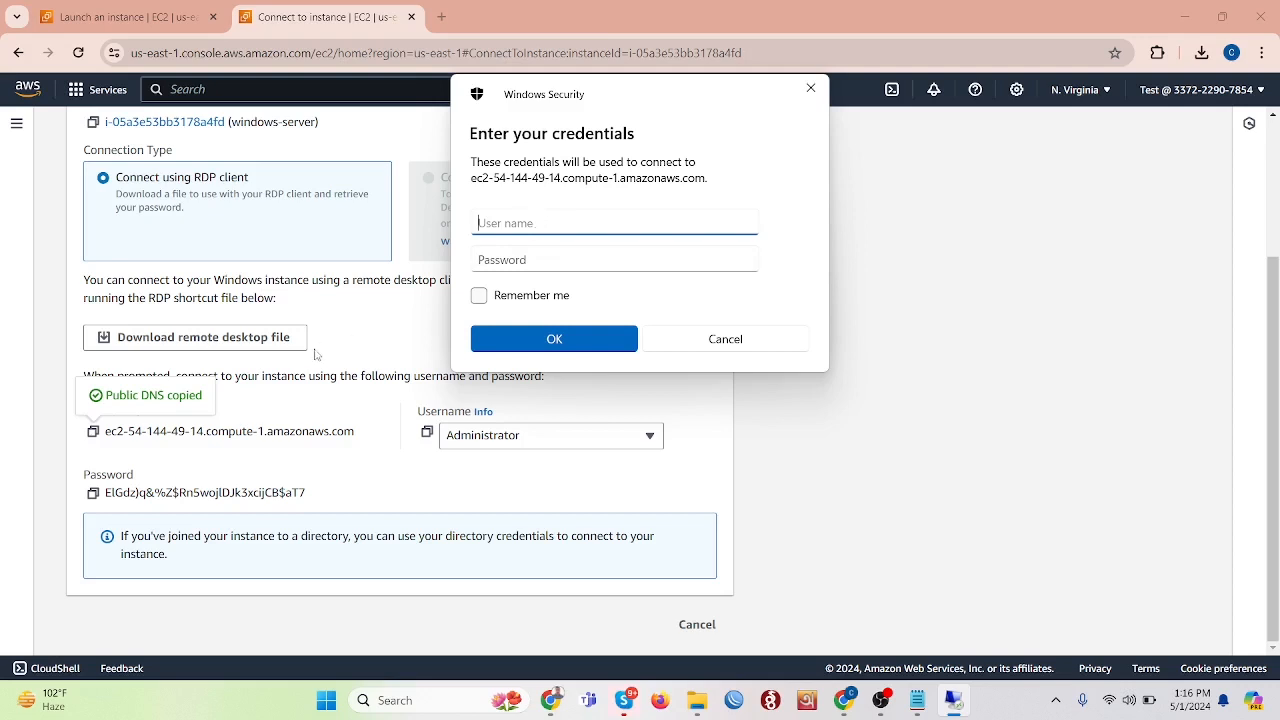
pyautogui.click(540, 440)
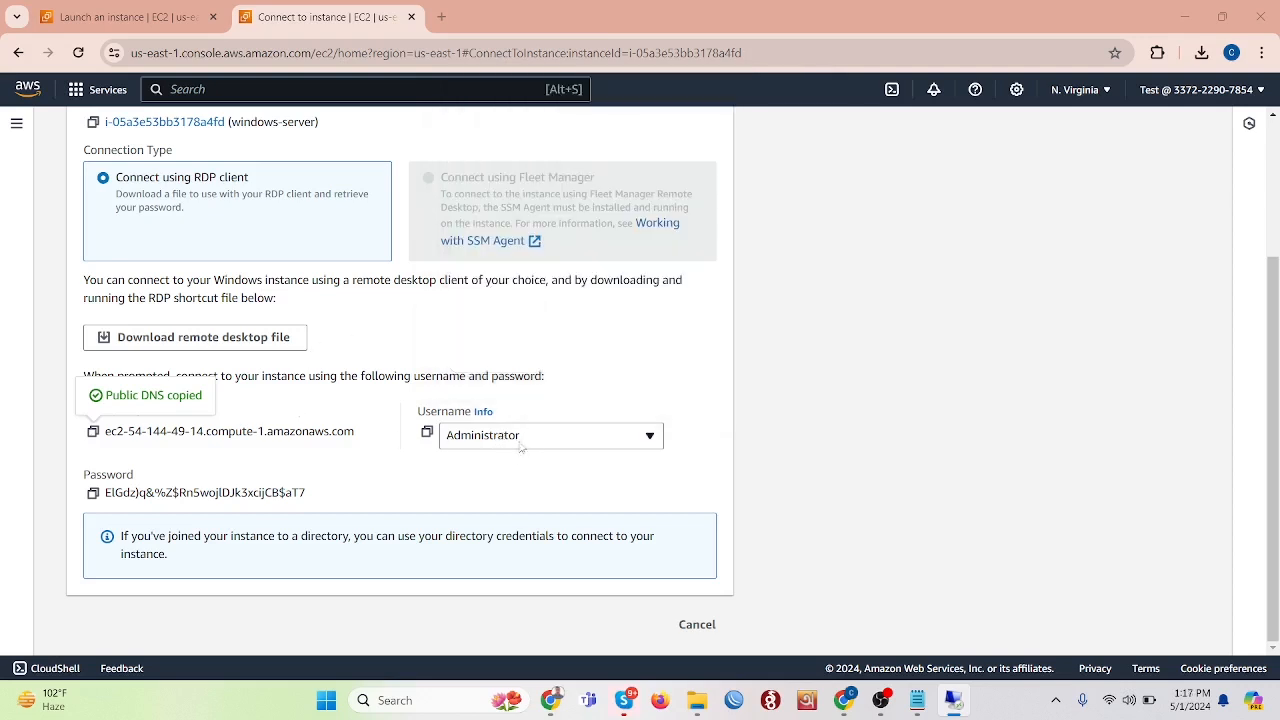
pyautogui.click(455, 440)
pyautogui.click(512, 440)
pyautogui.click(470, 440)
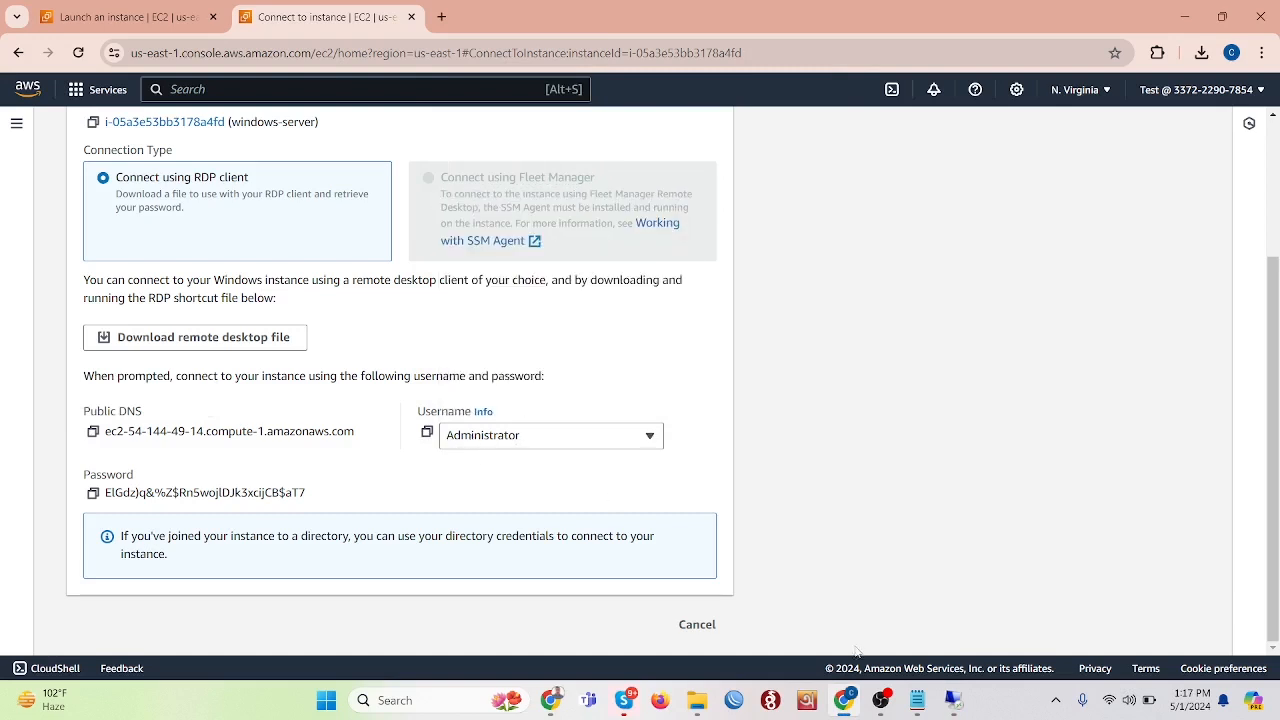
pyautogui.click(953, 700)
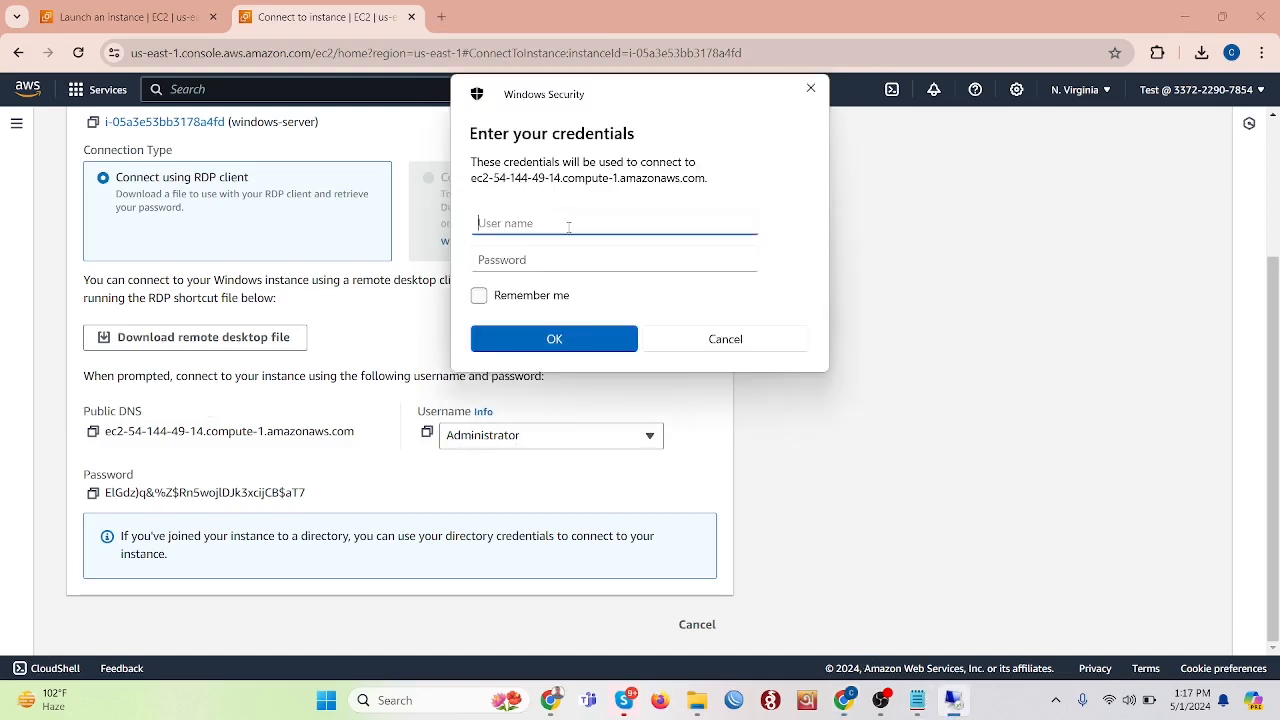
# Try to sign in to the remote computer with the user name Adminstrator and the administrator password copied from the AWS page
pyautogui.write('Ad')
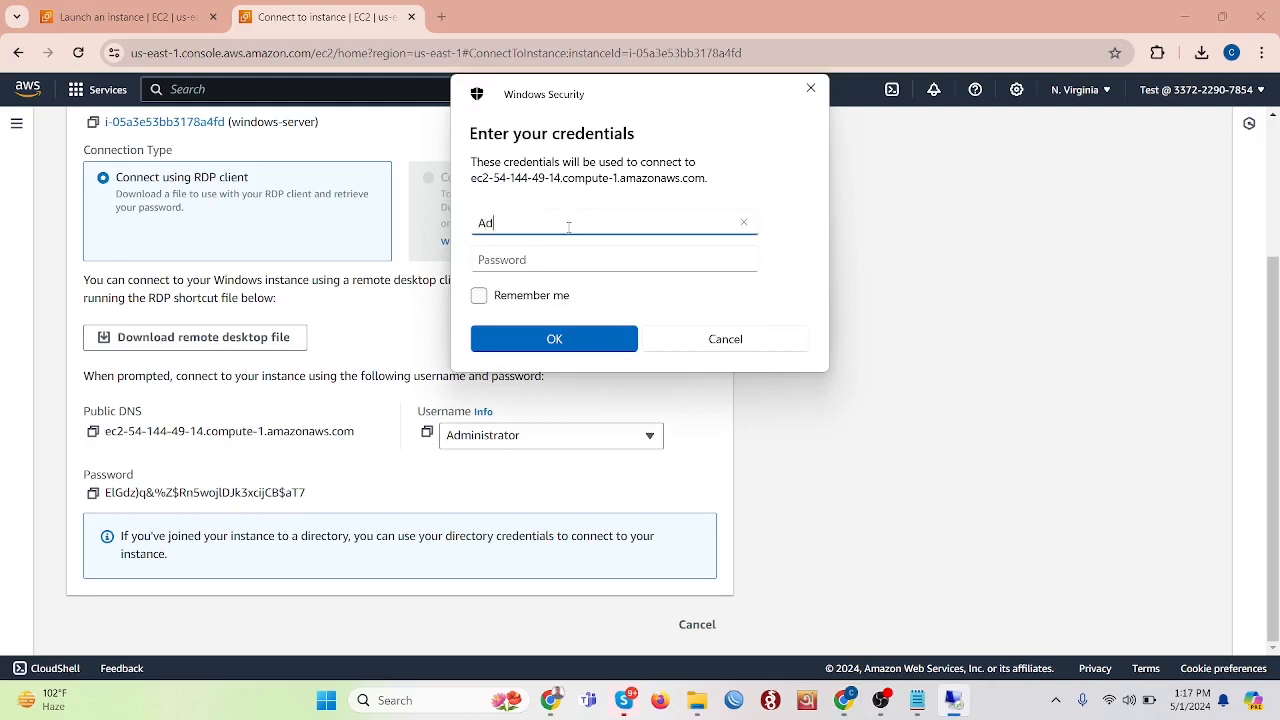
pyautogui.write('minstrator')
pyautogui.click(595, 256)
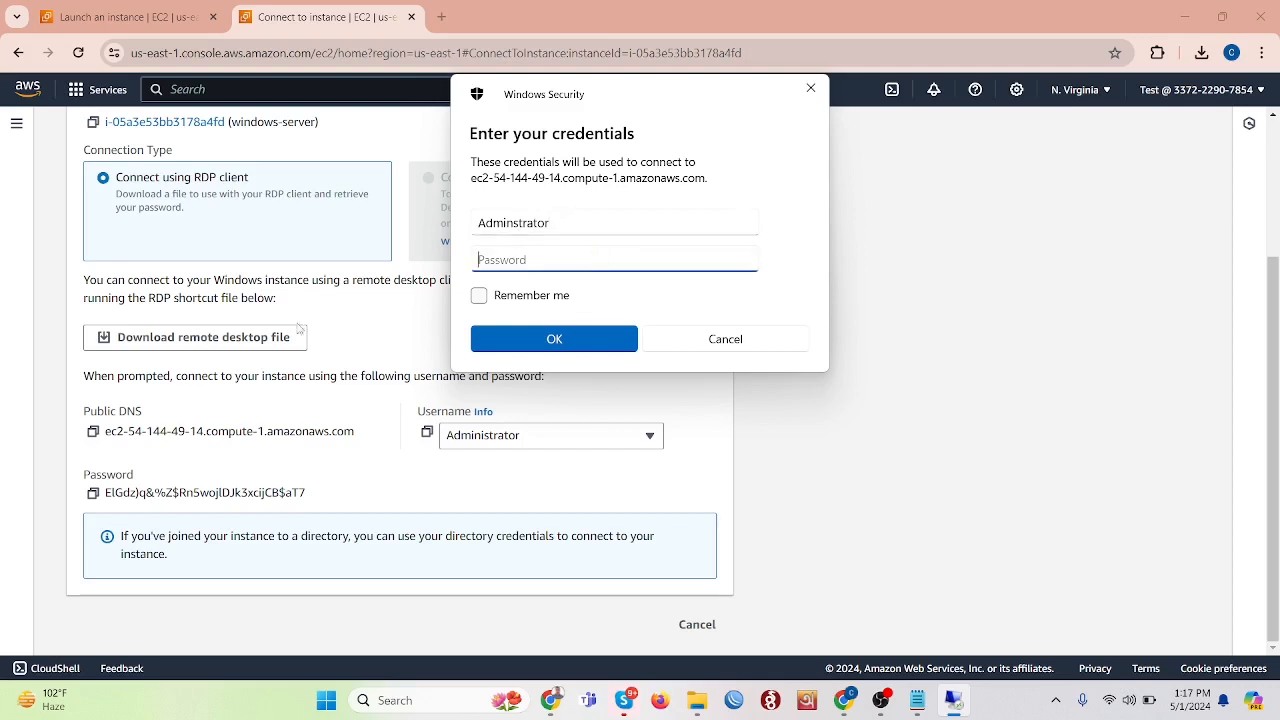
pyautogui.click(93, 492)
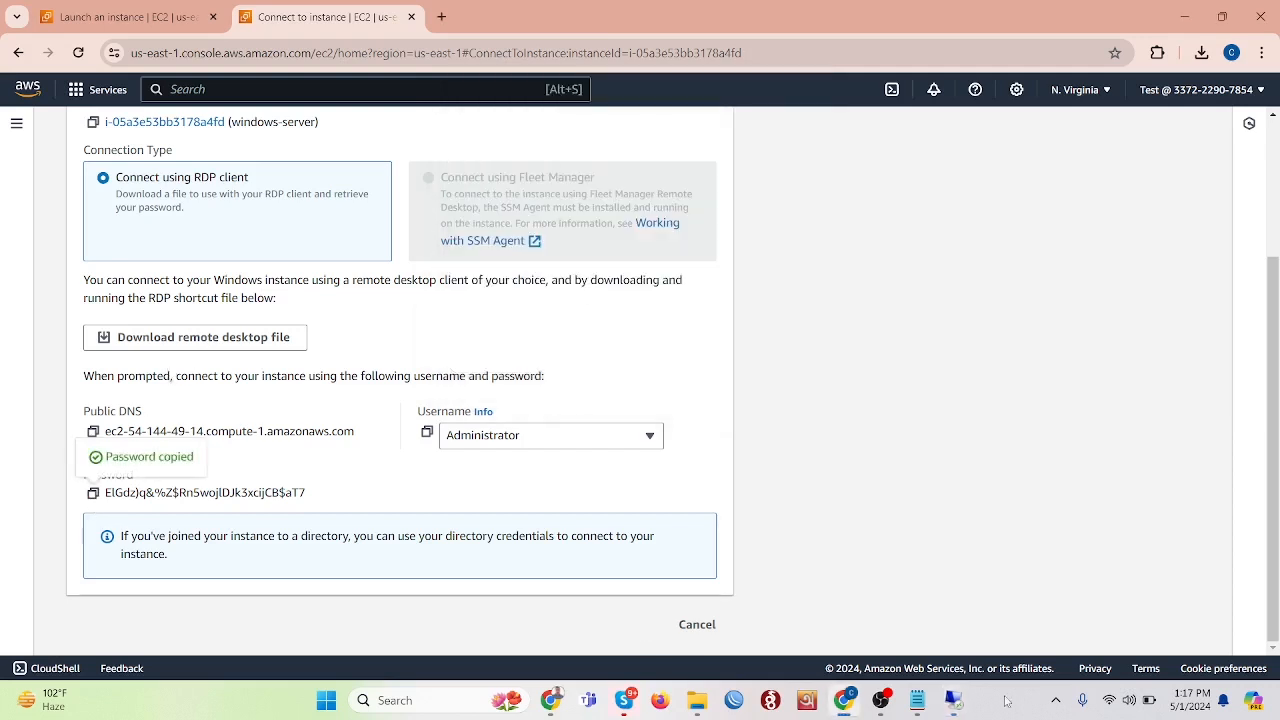
pyautogui.click(953, 700)
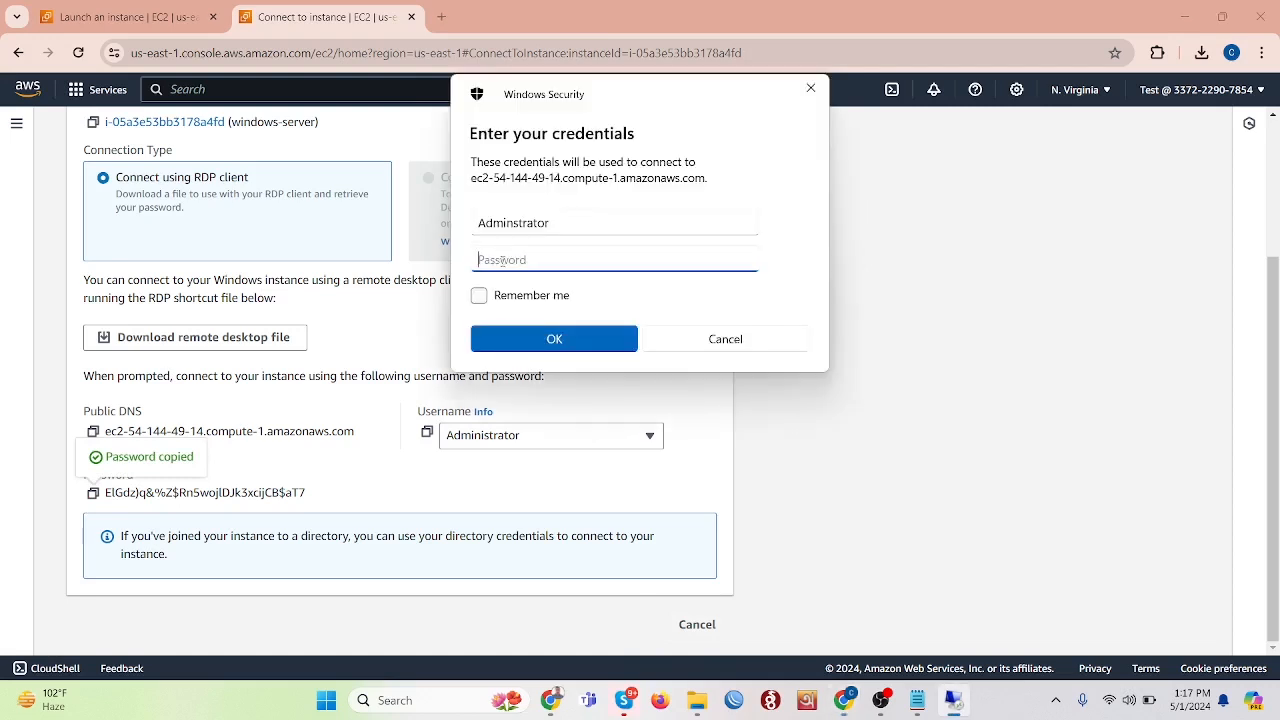
pyautogui.hotkey('ctrl', 'v')
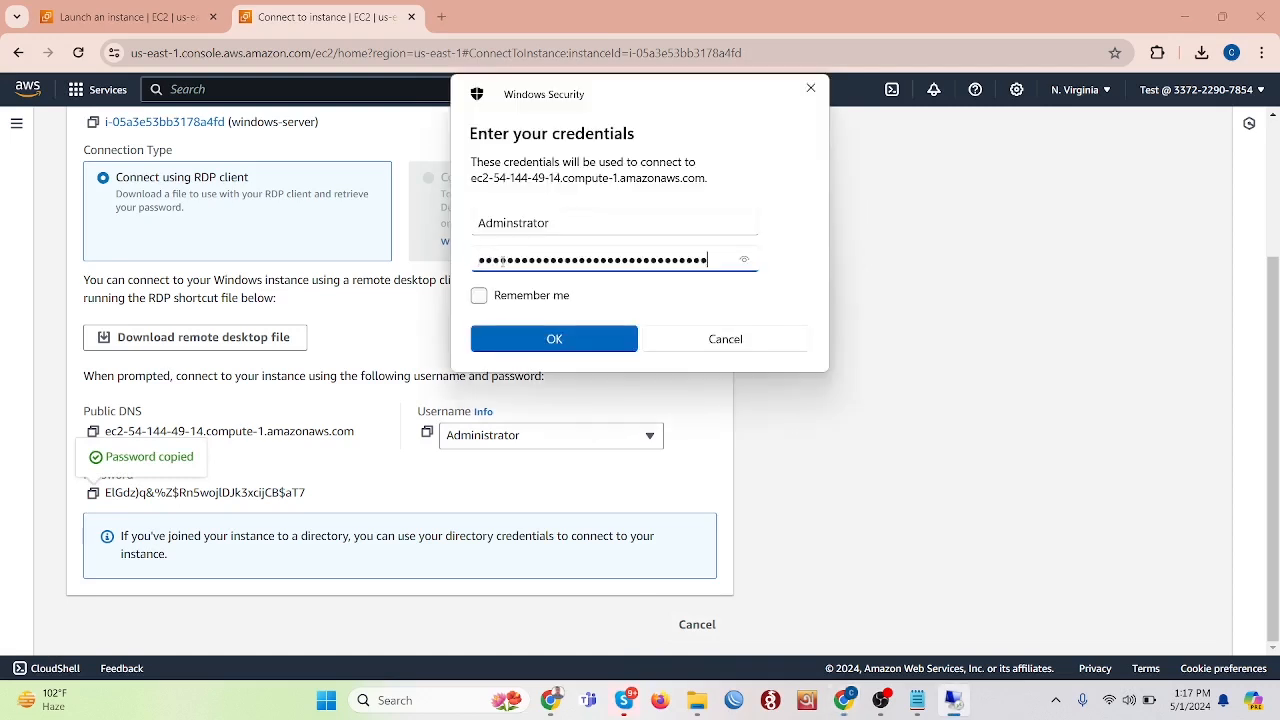
pyautogui.click(560, 349)
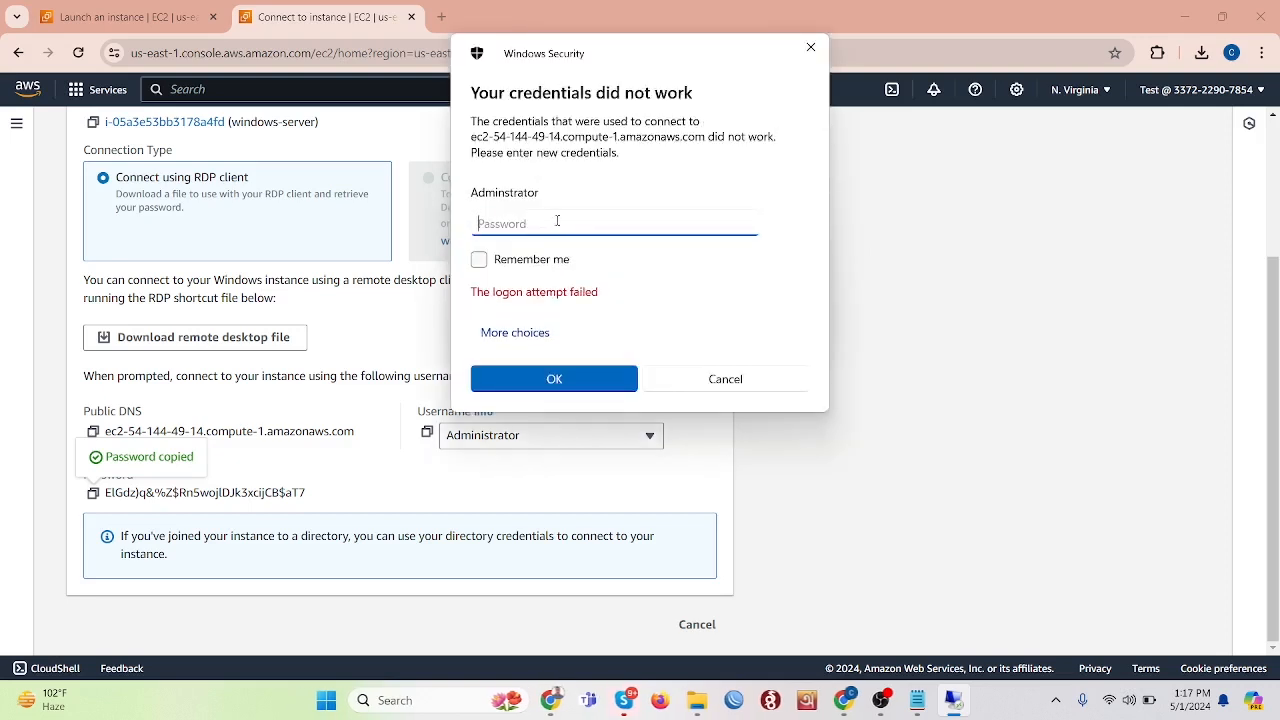
# Copy the decrypted password again from the instance's connection page and retry the sign-in with it
pyautogui.click(93, 495)
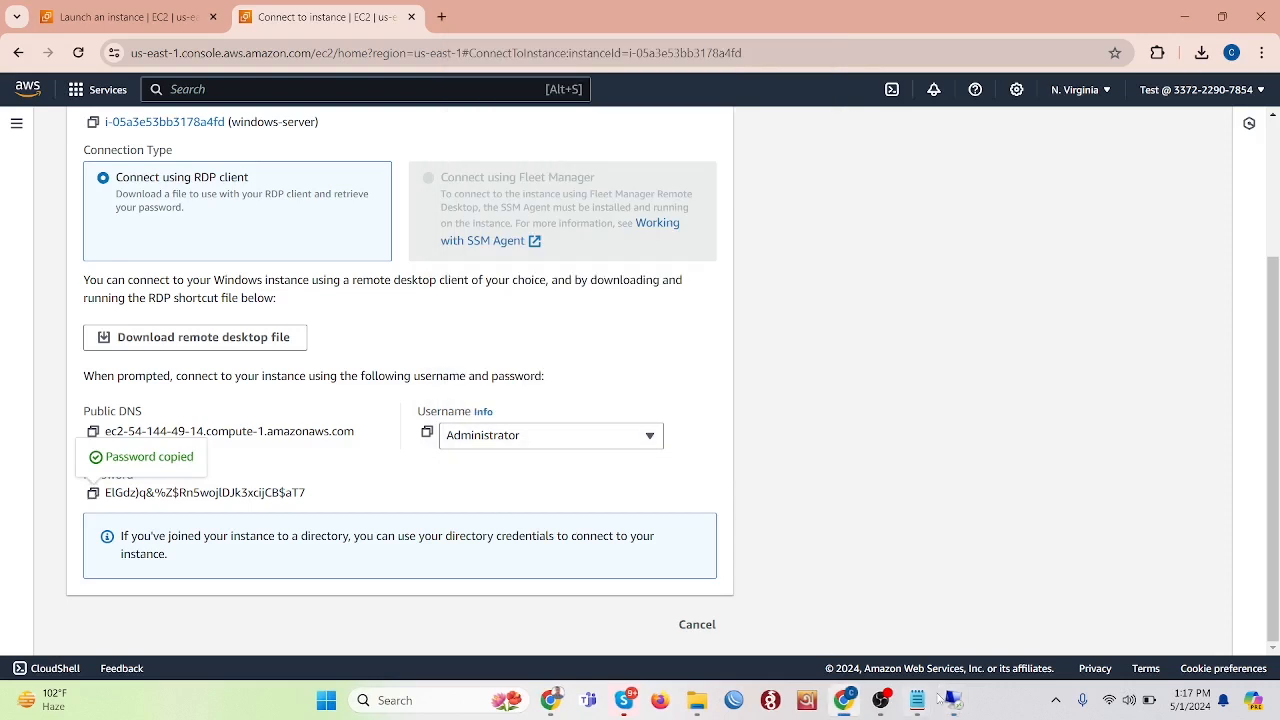
pyautogui.click(950, 700)
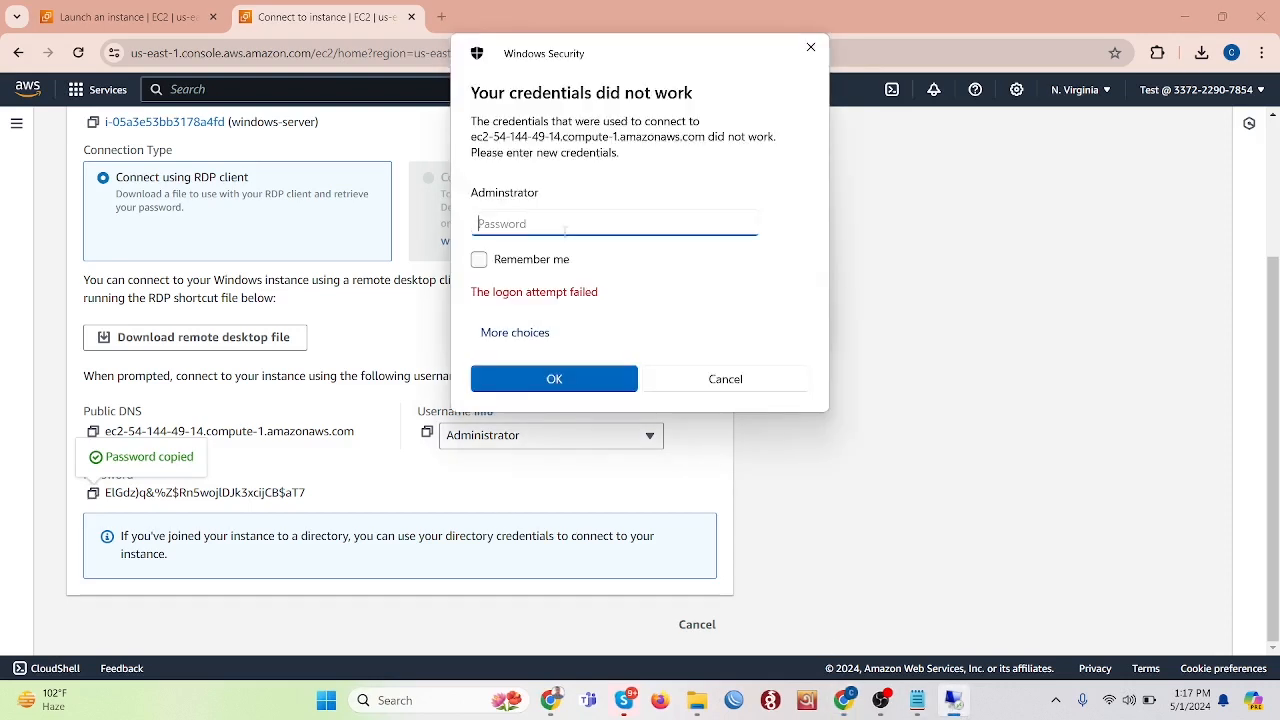
pyautogui.hotkey('ctrl', 'v')
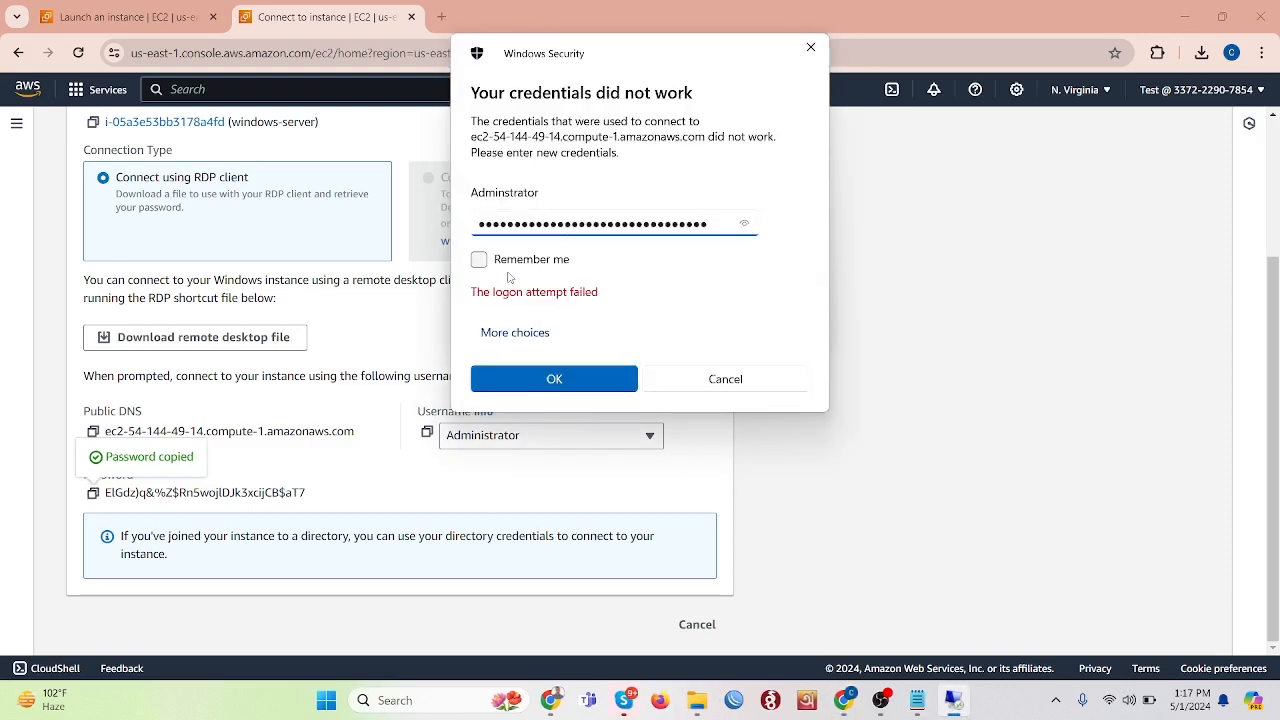
pyautogui.click(545, 378)
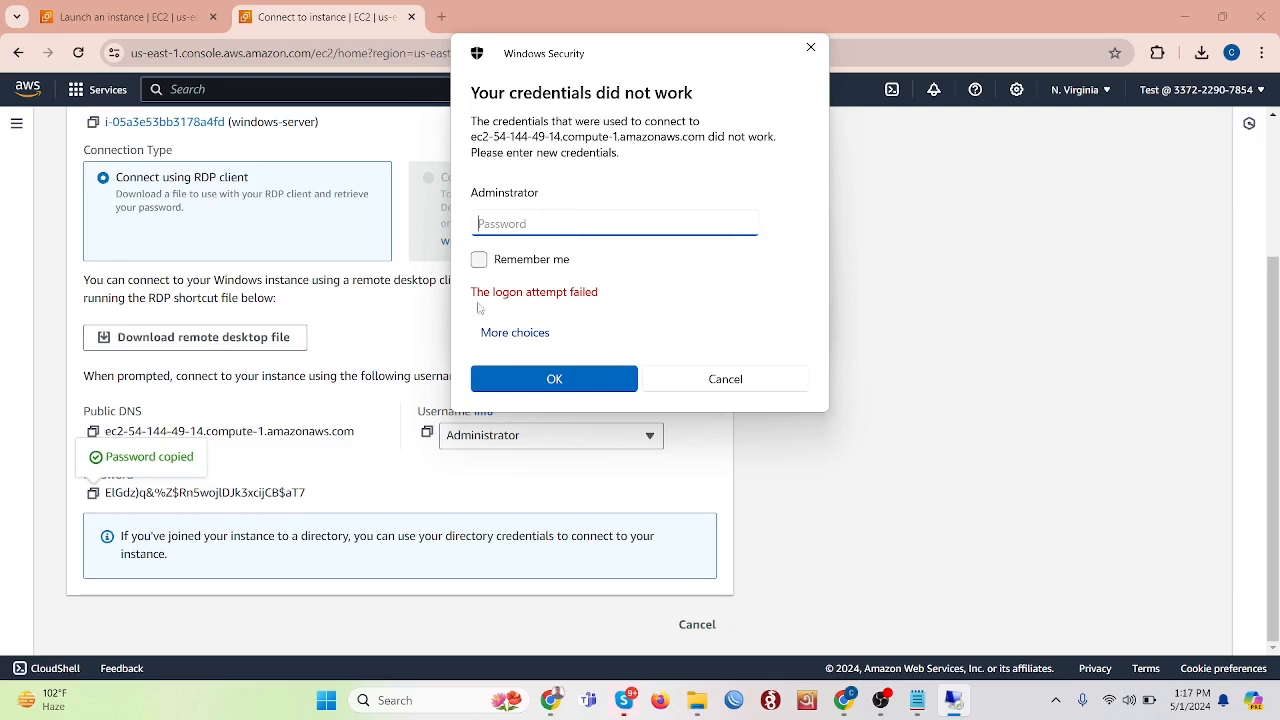
# Copy the administrator password once more, return to the remote desktop credentials prompt and cancel it
pyautogui.click(322, 495)
pyautogui.click(92, 494)
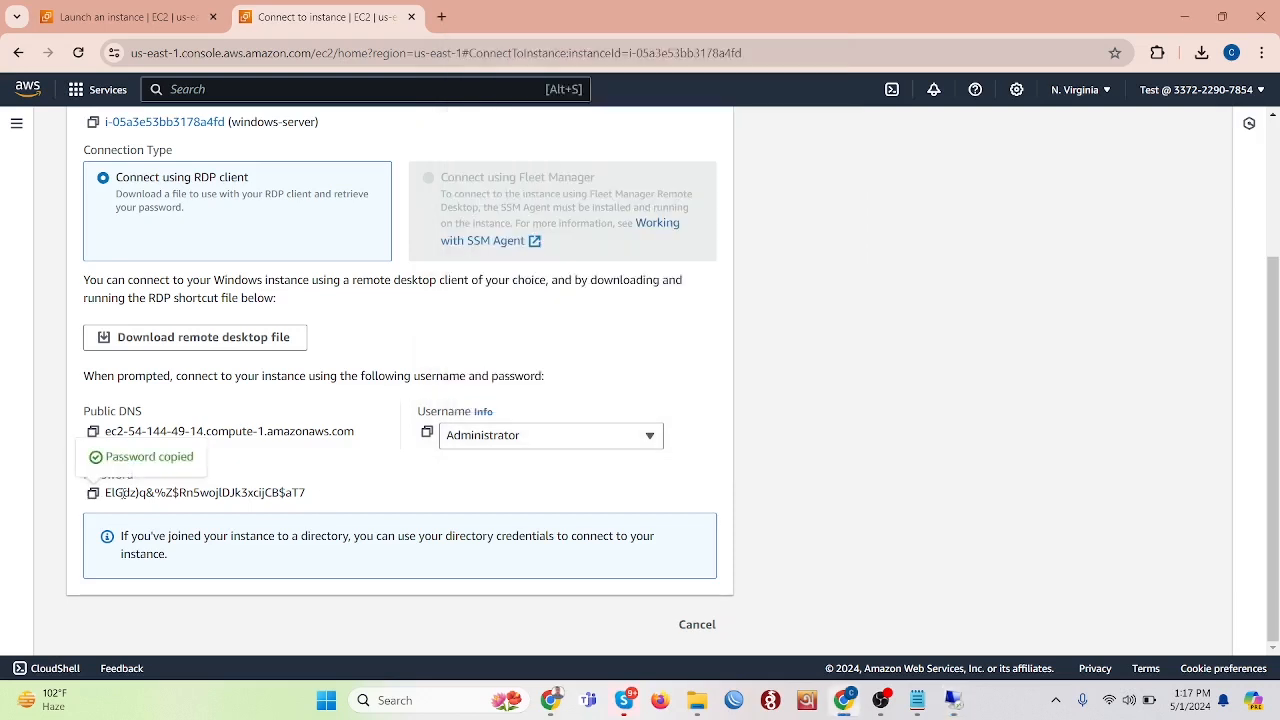
pyautogui.click(955, 707)
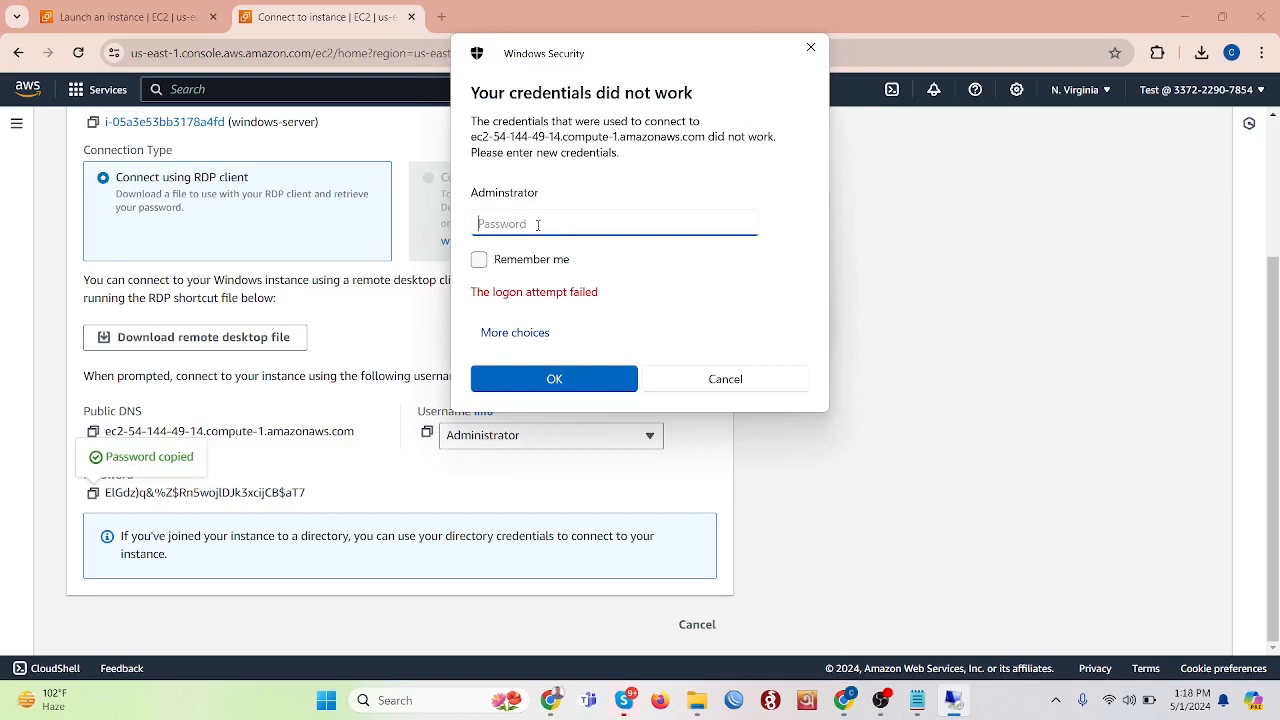
pyautogui.click(725, 388)
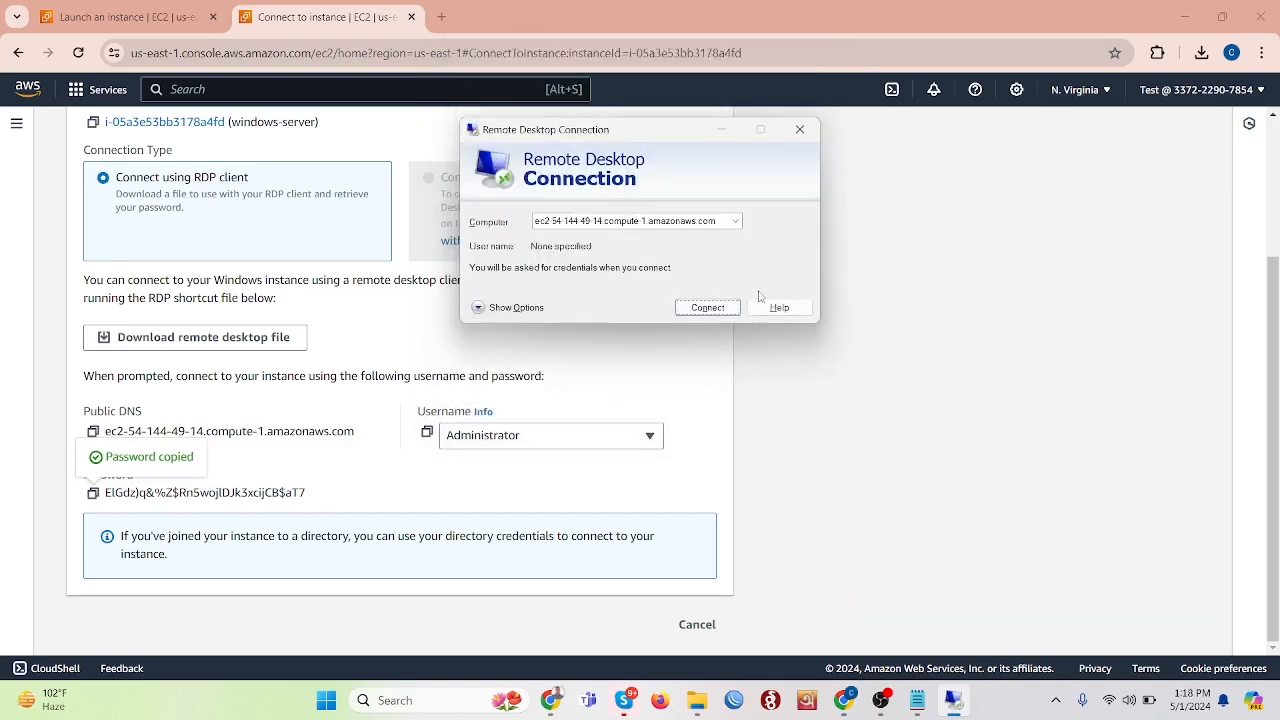
# Start the remote desktop connection to the instance again and enter Administrator as the user name
pyautogui.click(707, 307)
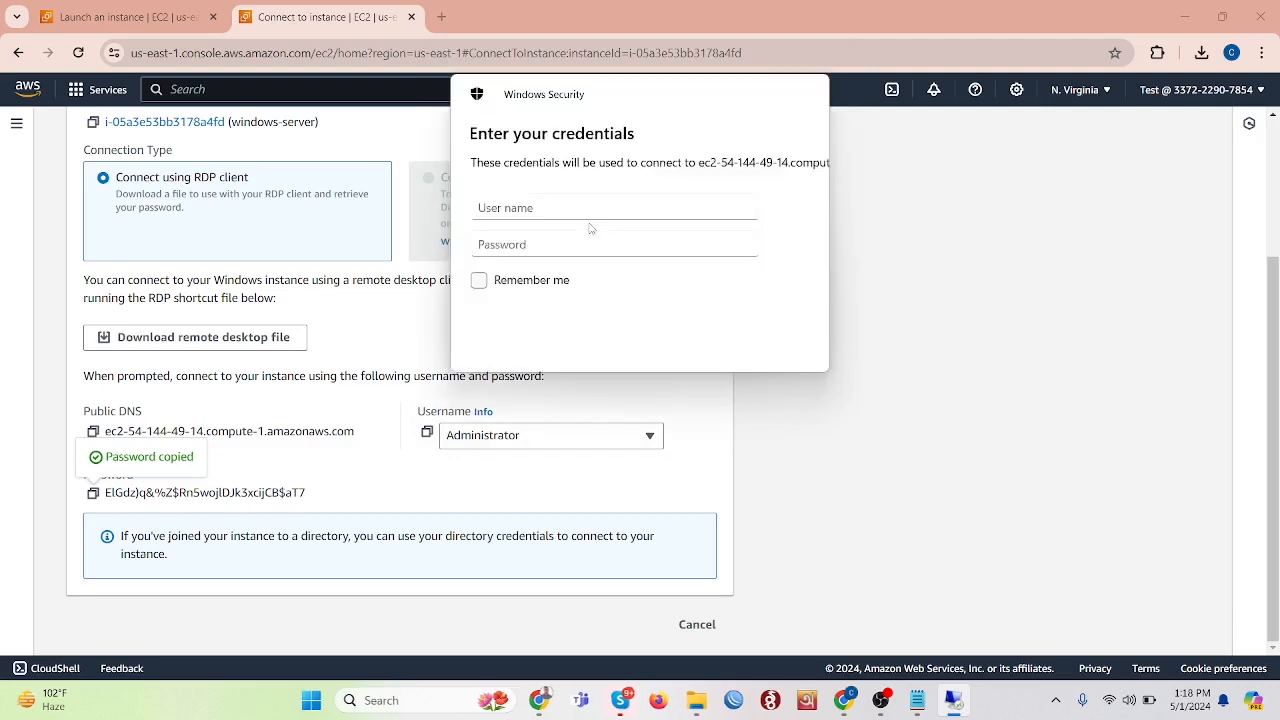
pyautogui.write('Admin')
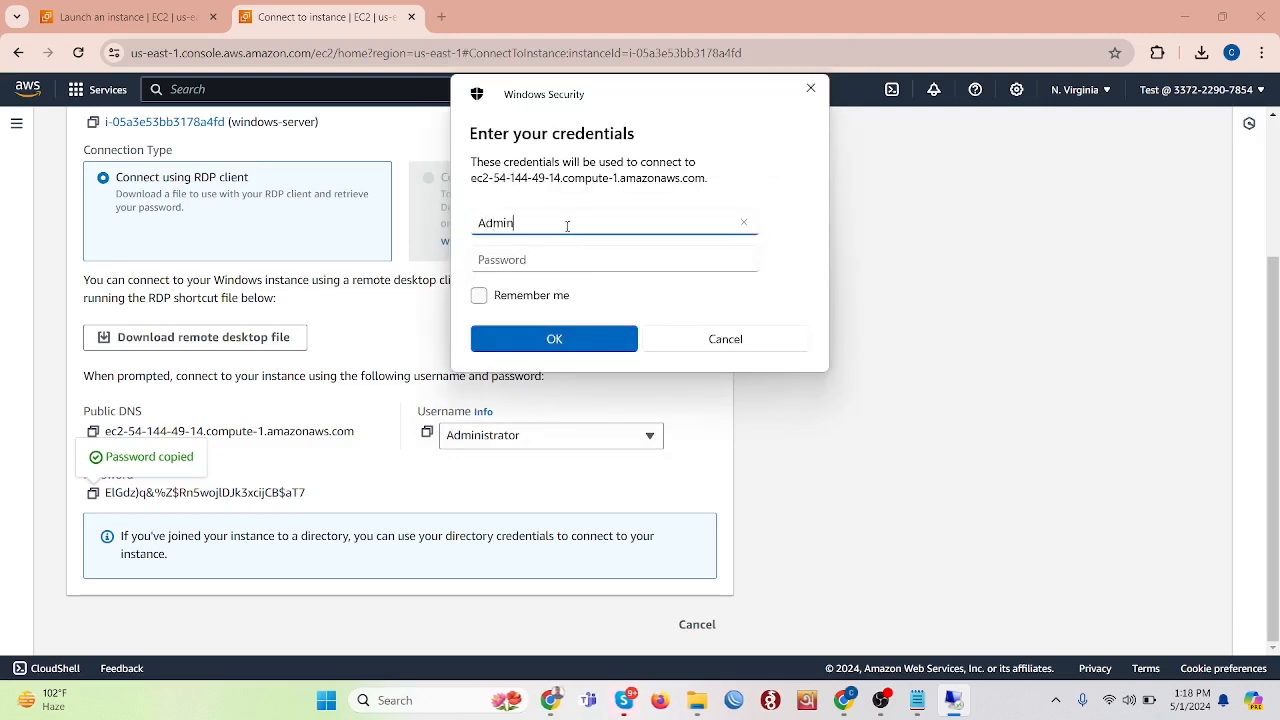
pyautogui.write('istrat')
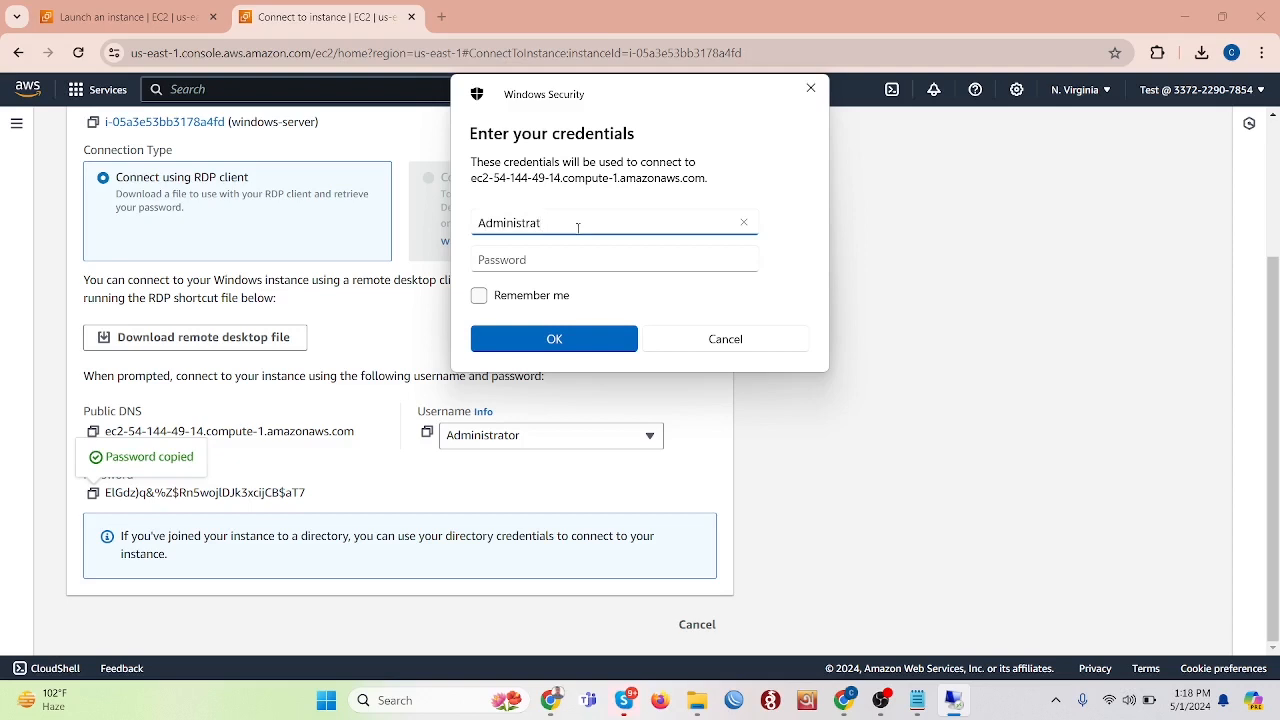
pyautogui.write('or')
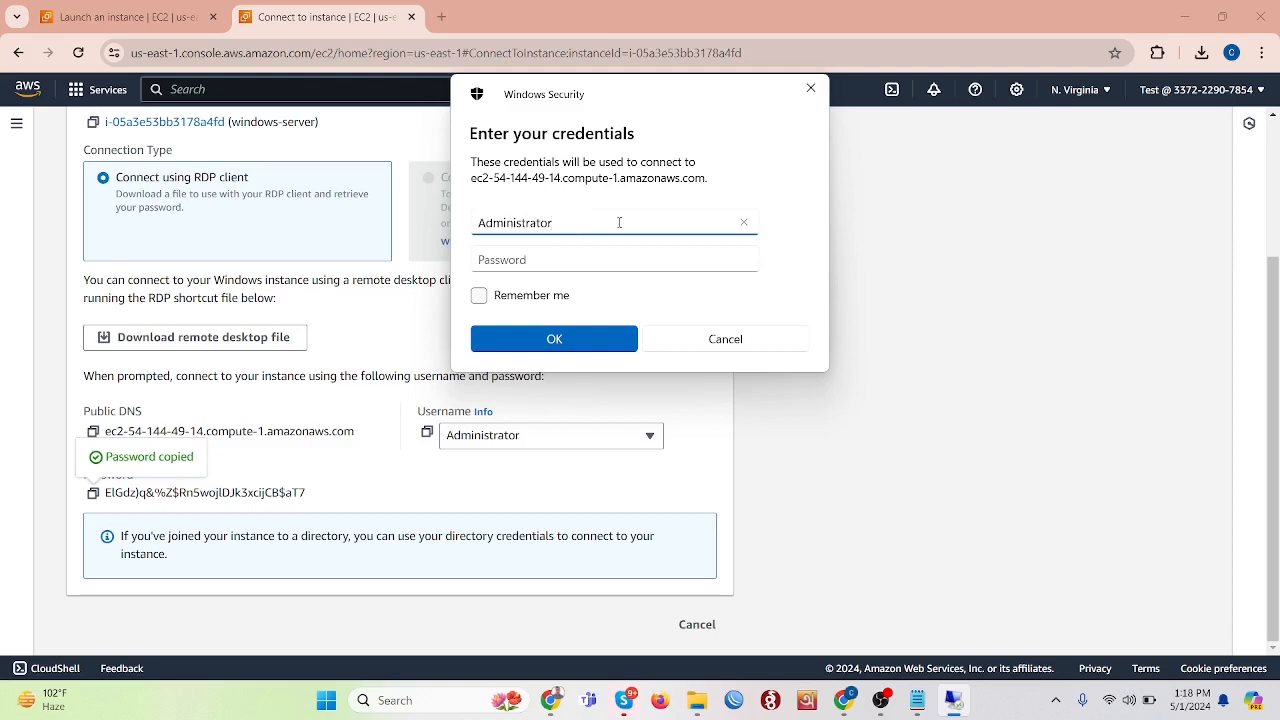
# Copy the decrypted password into the credentials prompt, submit it, and agree to connect despite the certificate errors
pyautogui.click(93, 493)
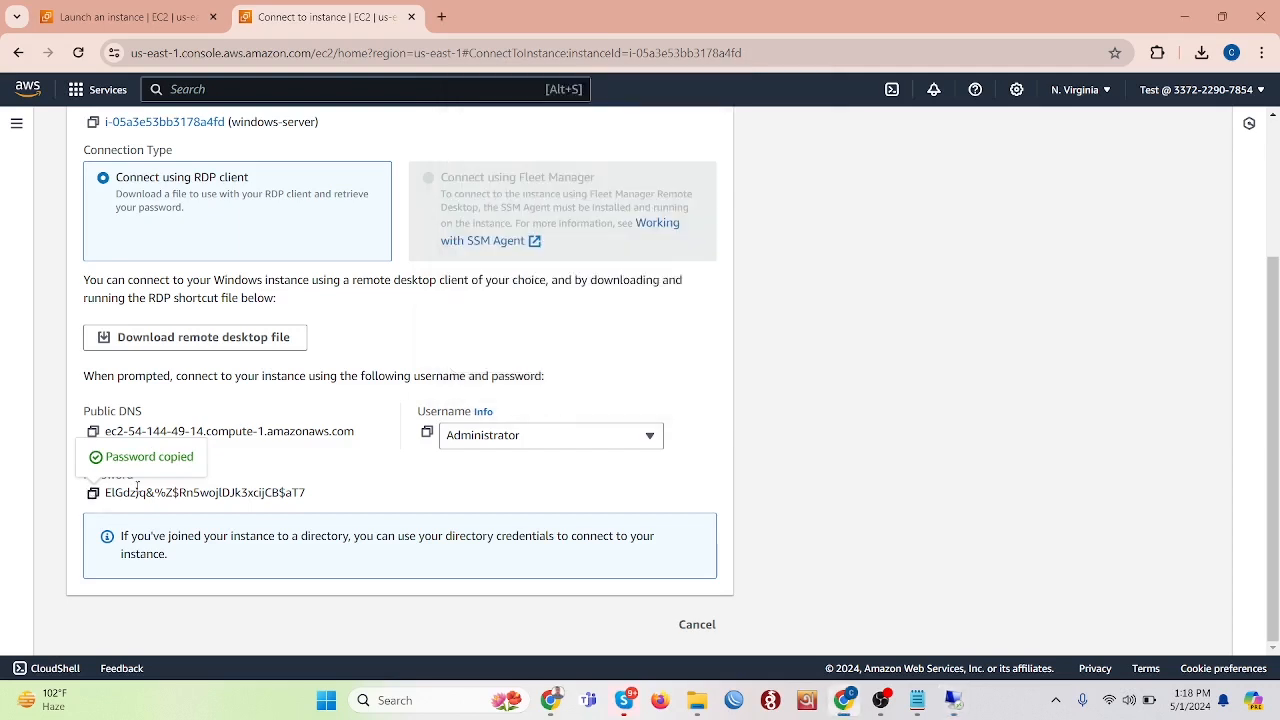
pyautogui.click(953, 700)
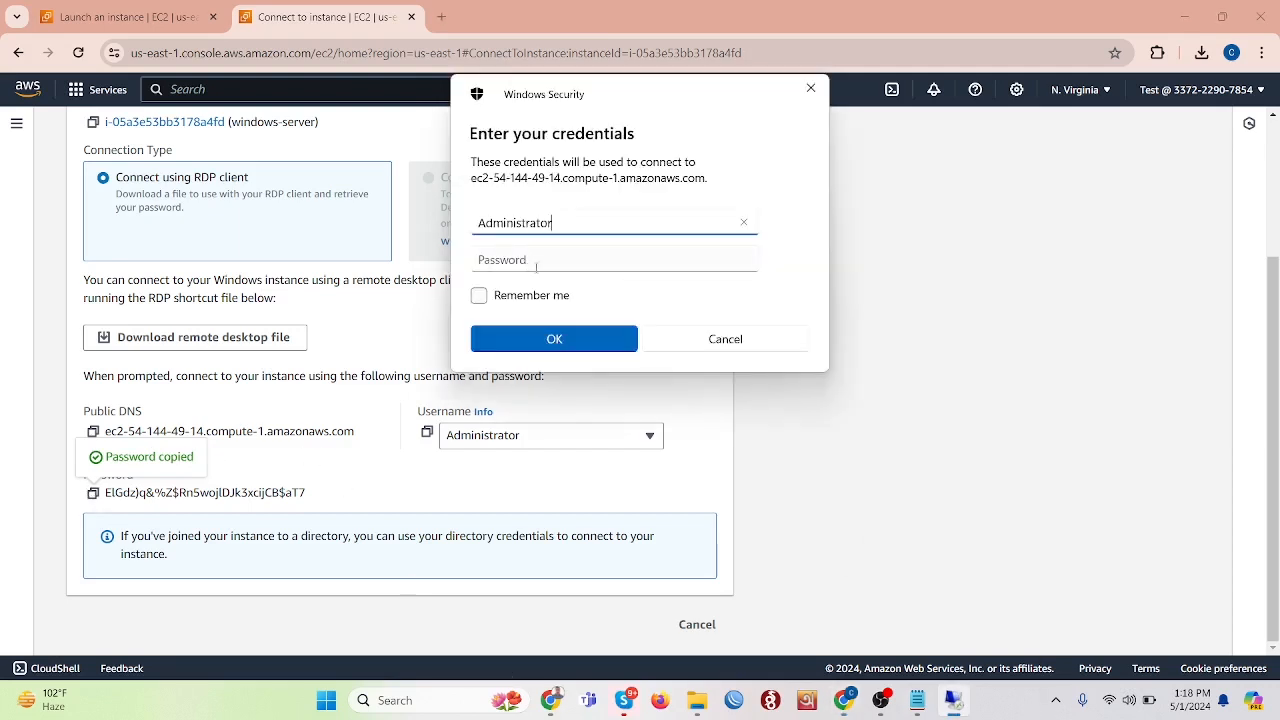
pyautogui.click(536, 263)
pyautogui.hotkey('ctrl', 'v')
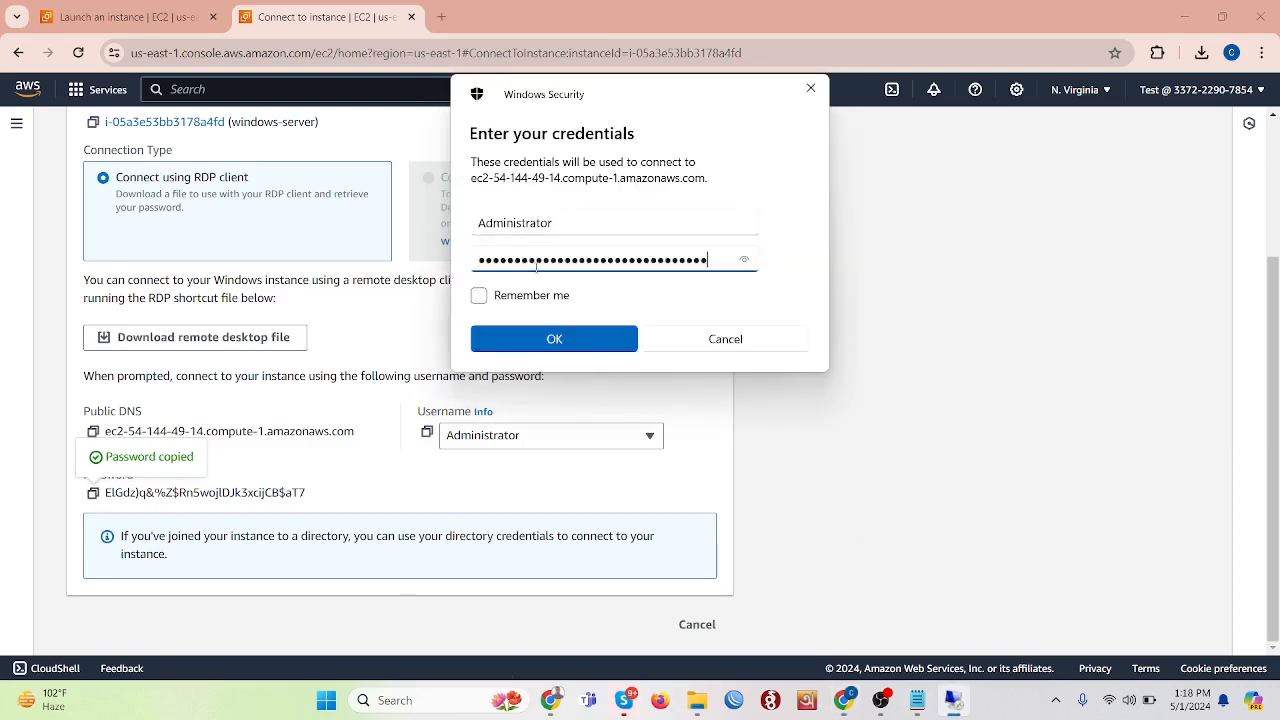
pyautogui.click(531, 345)
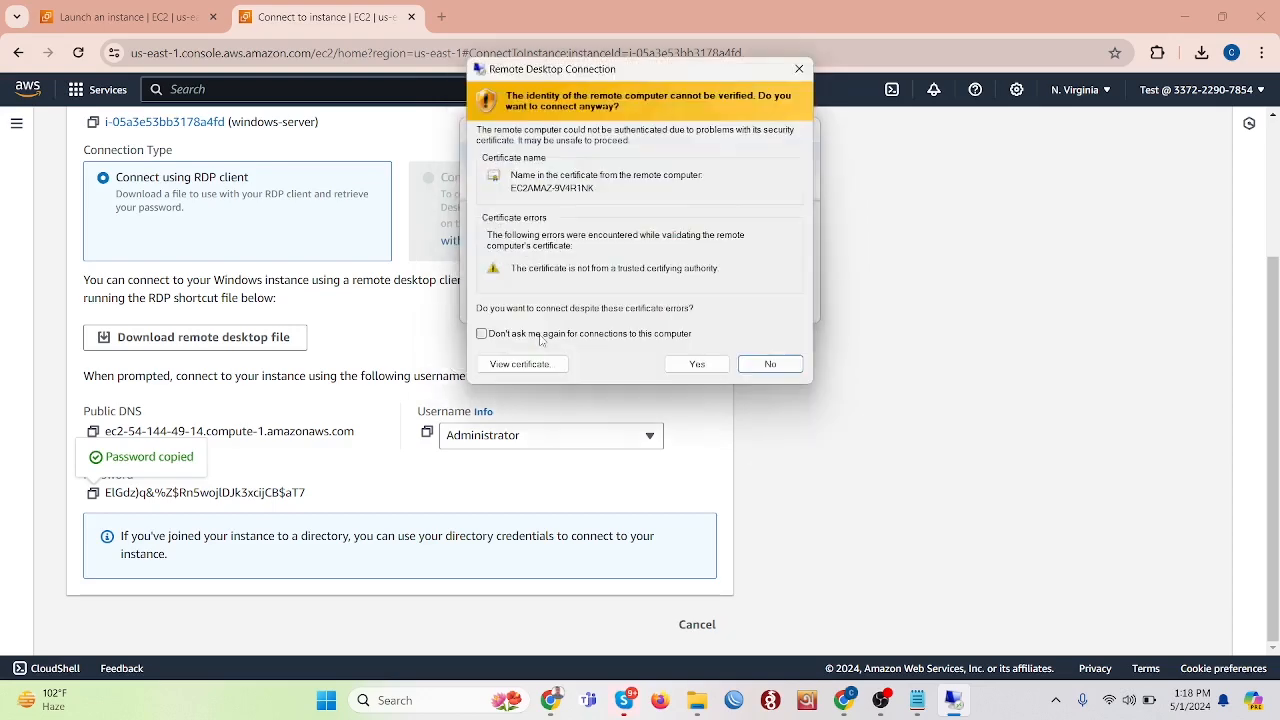
pyautogui.click(697, 364)
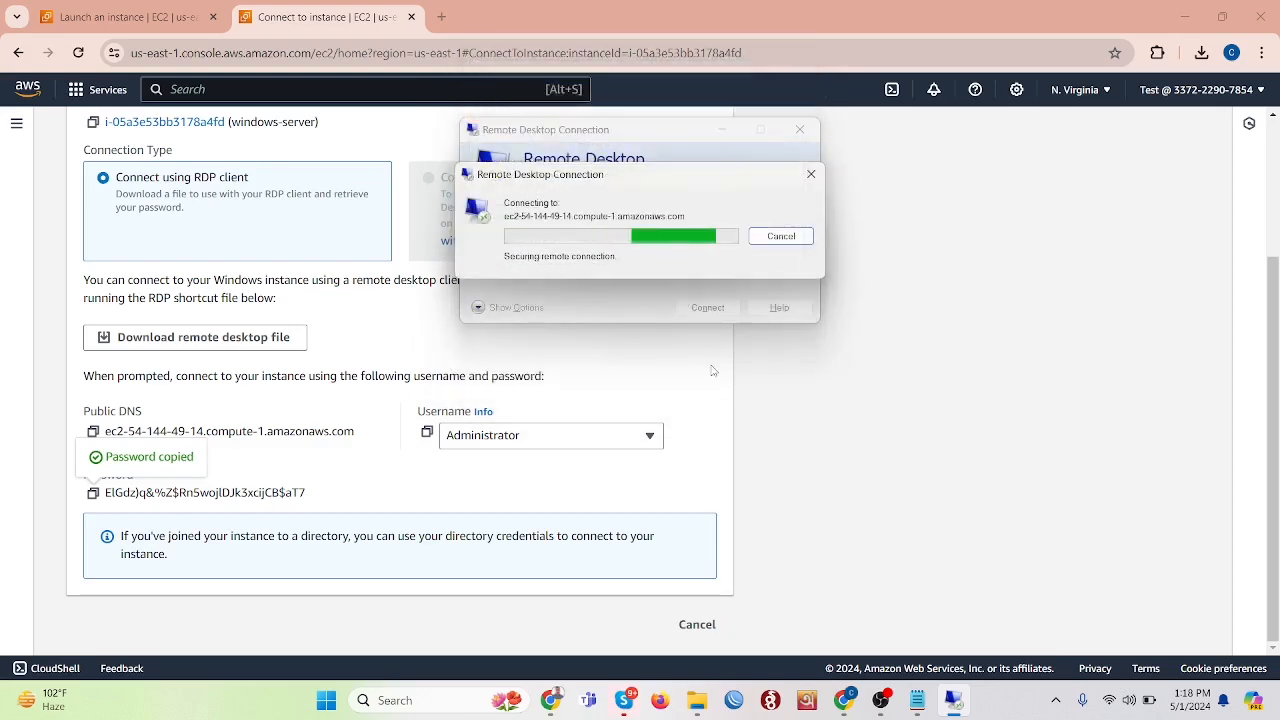